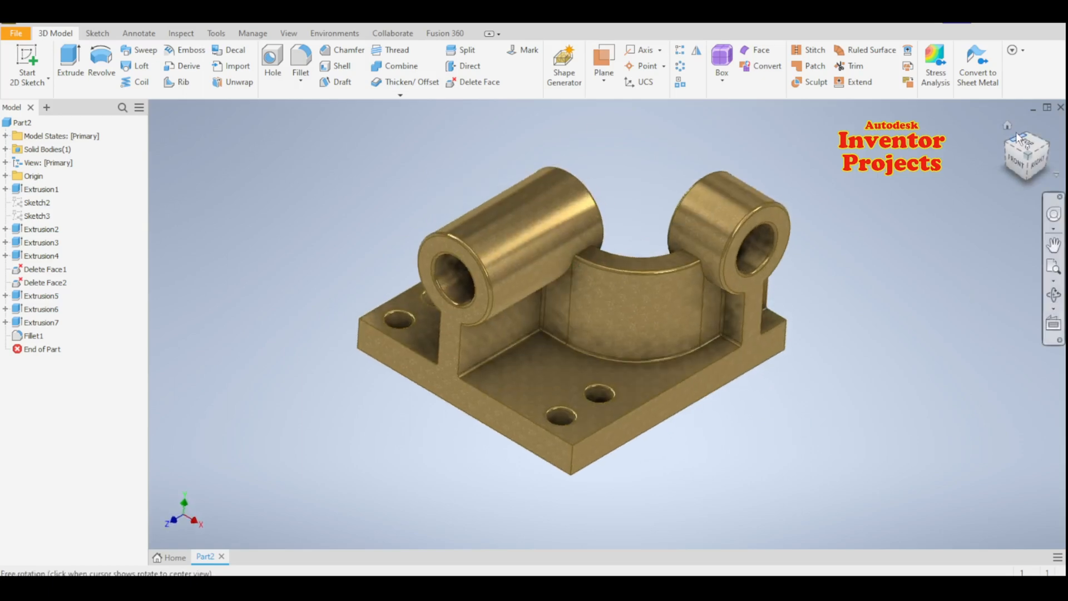
pyautogui.click(1009, 127)
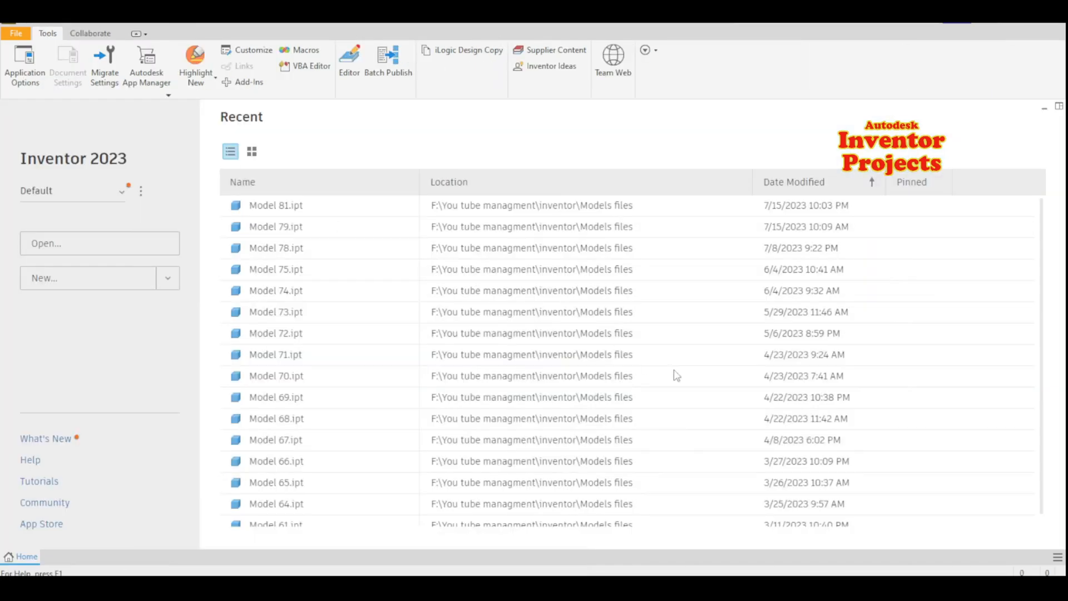
# Step: Create a new Standard (mm).ipt part and start a 2D sketch on the horizontal XZ plane
pyautogui.hotkey('ctrl', 'n')
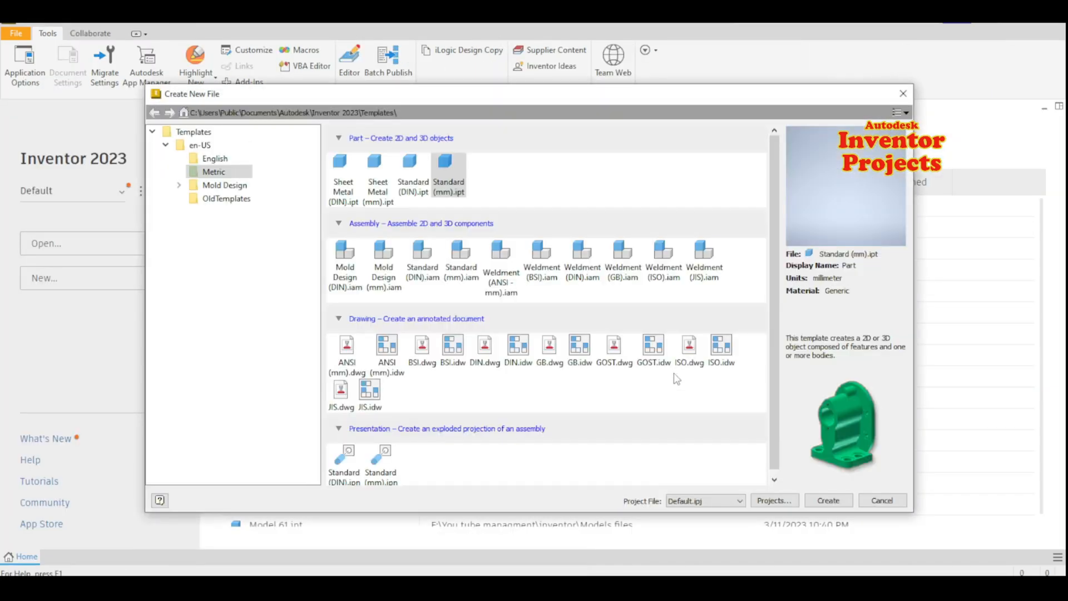
pyautogui.click(828, 501)
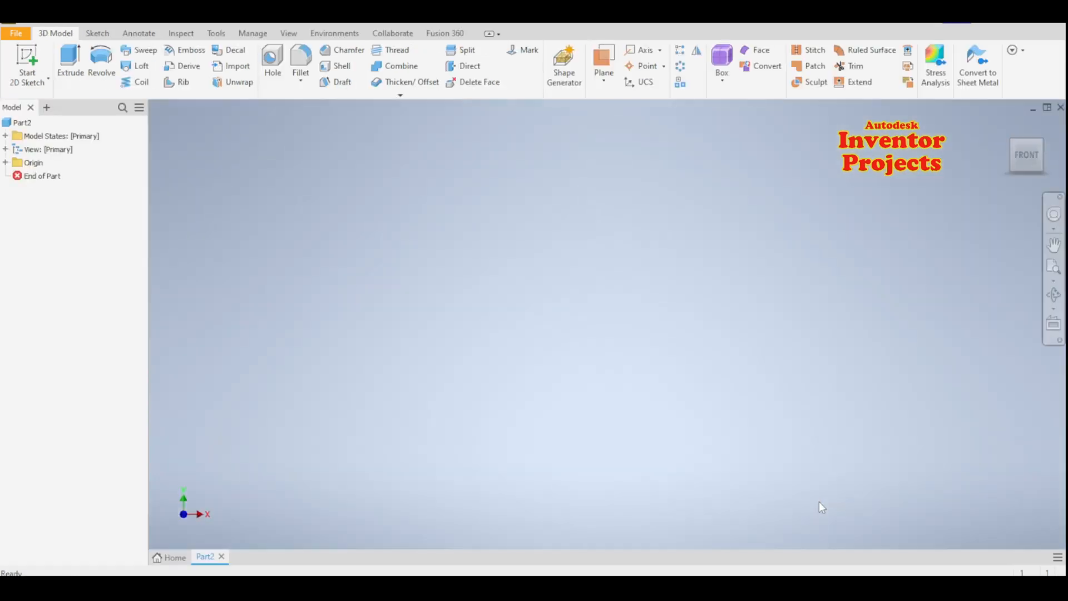
pyautogui.click(26, 62)
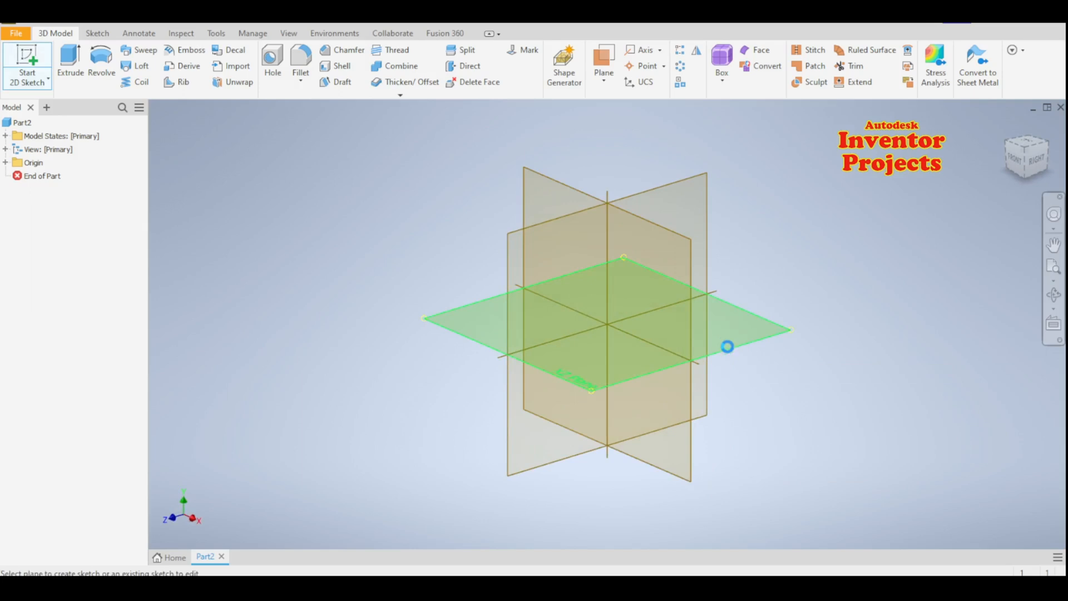
pyautogui.click(746, 351)
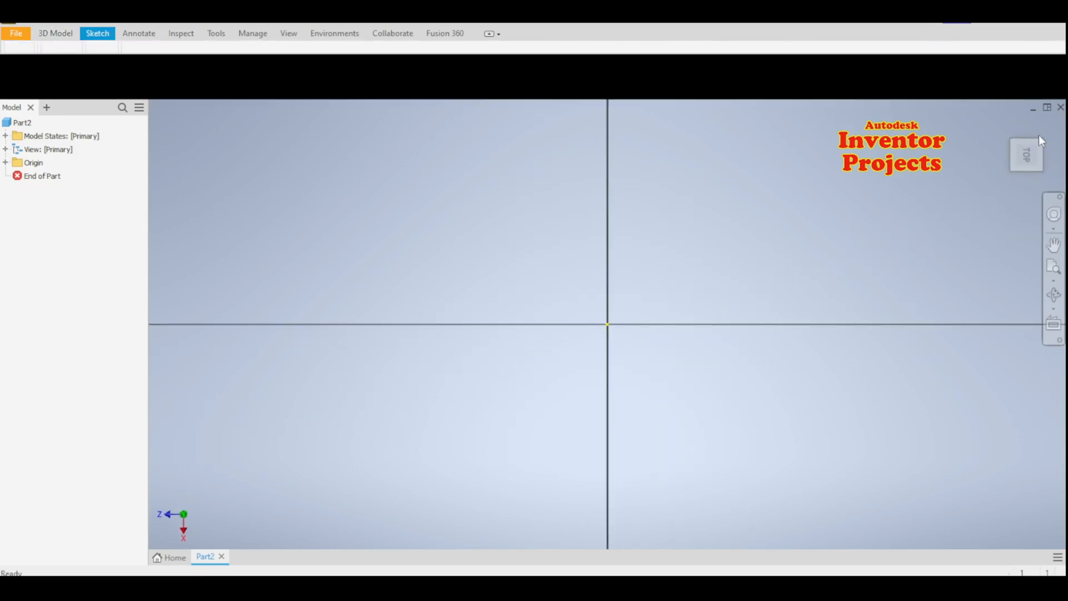
pyautogui.click(1048, 132)
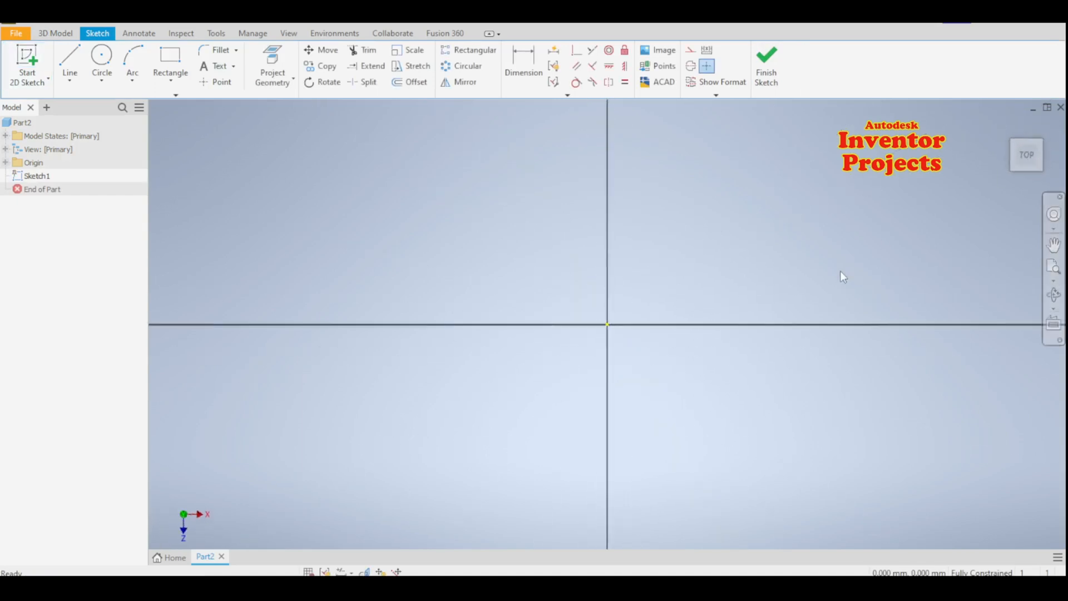
# Step: Draw a 213 mm vertical line up from the origin and a perpendicular 38 mm line leftwards from its upper end
pyautogui.click(70, 60)
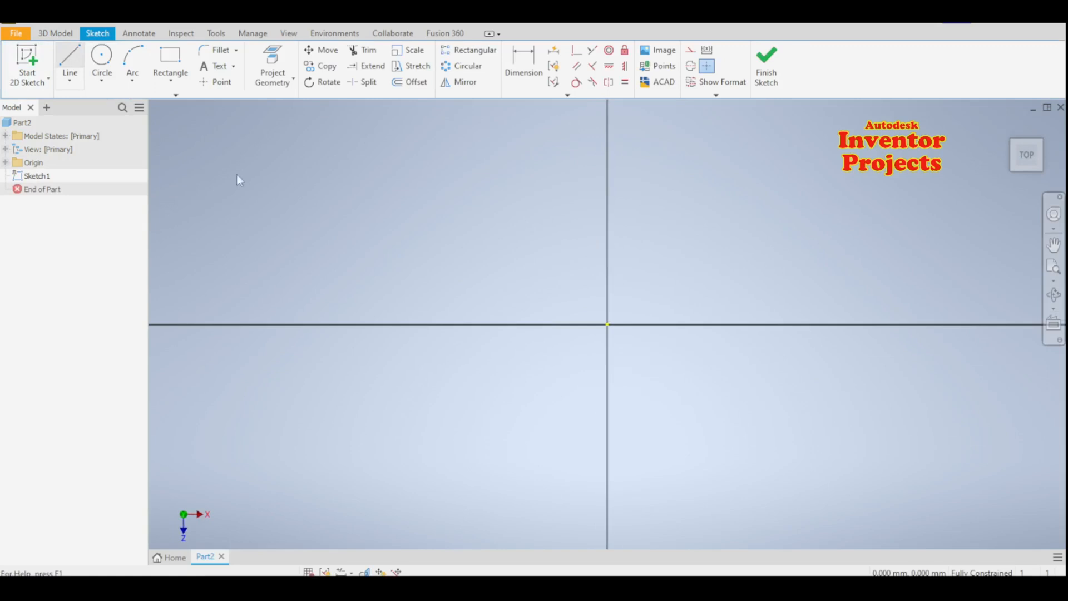
pyautogui.click(607, 324)
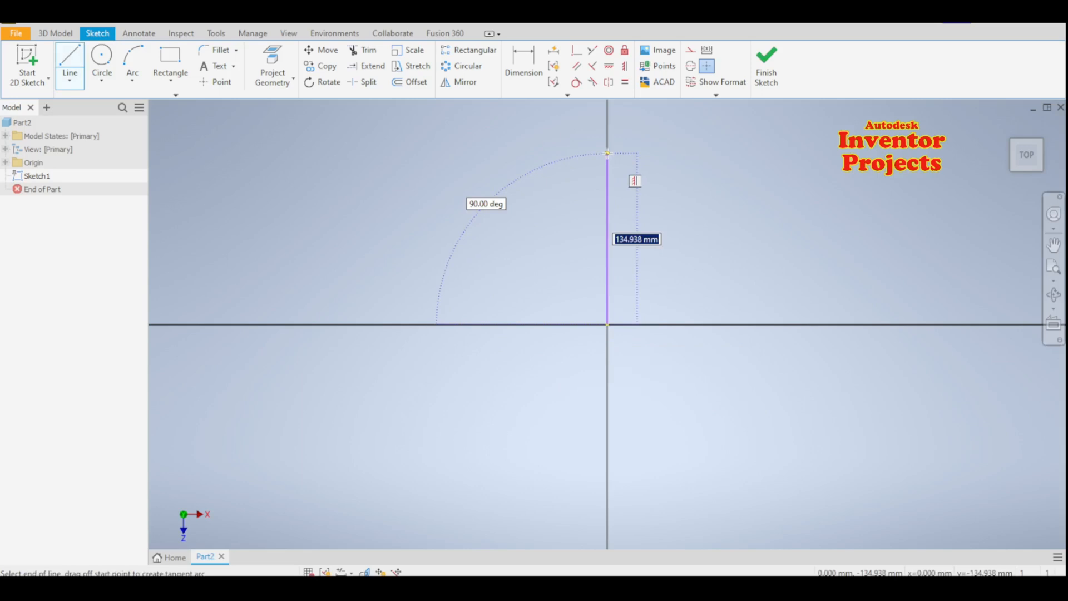
pyautogui.write('213')
pyautogui.press('Return')
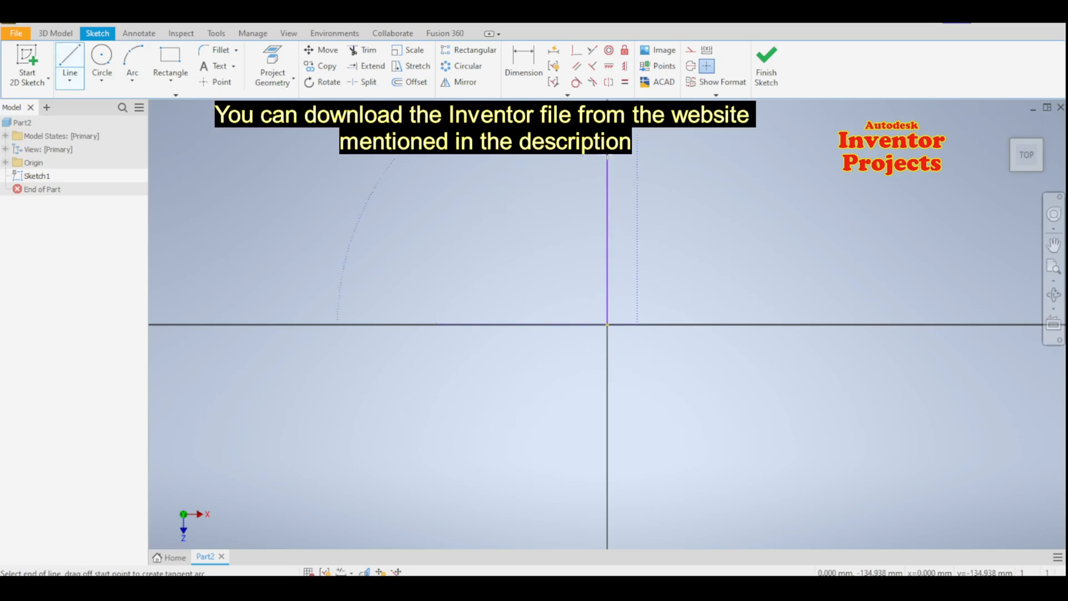
pyautogui.click(607, 158)
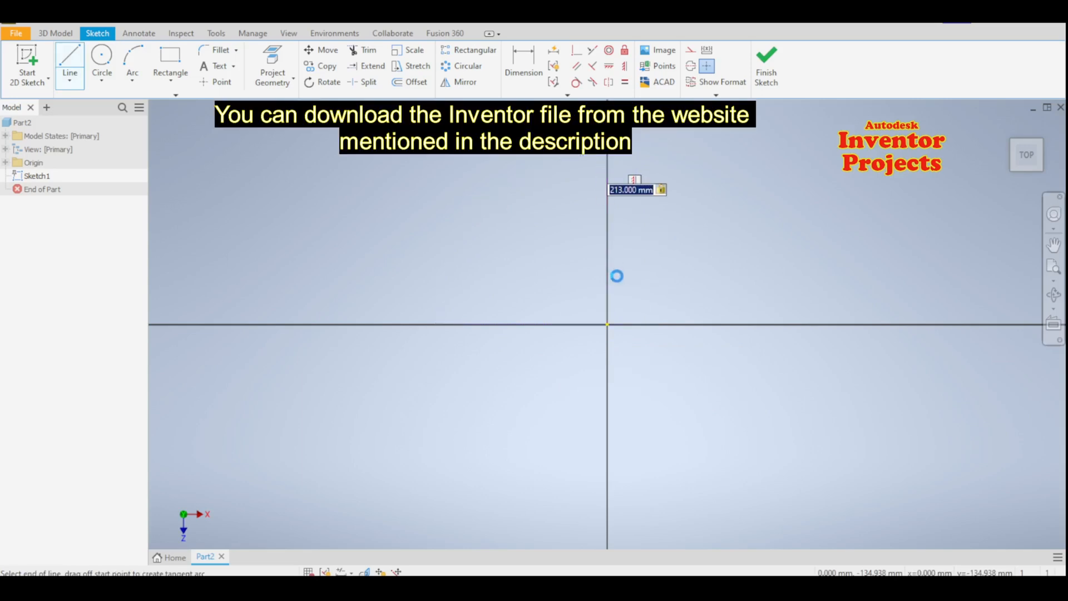
pyautogui.scroll(5, 617, 278)
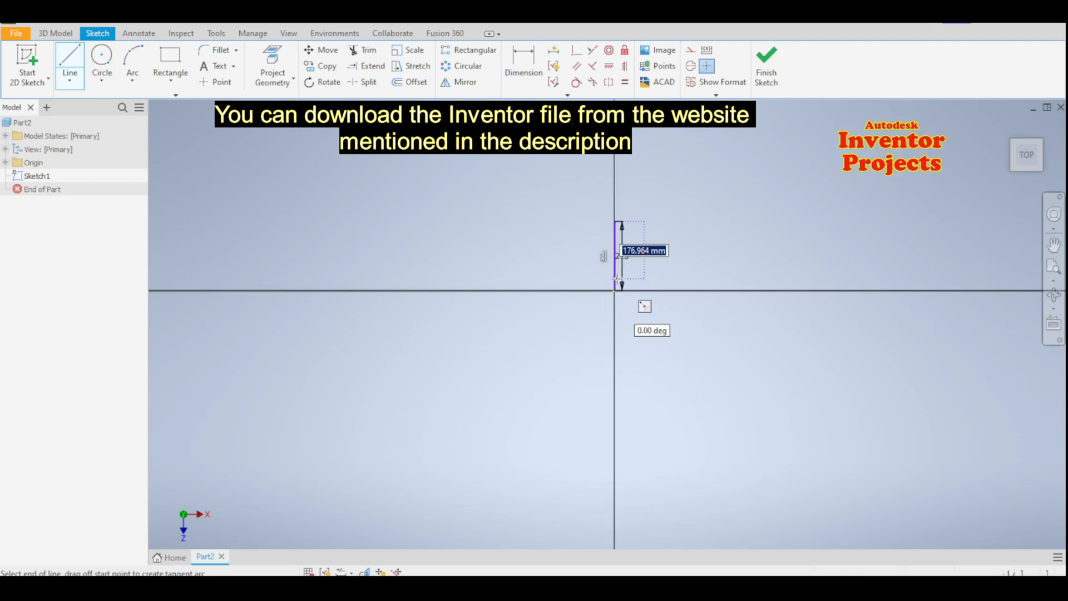
pyautogui.scroll(-4, 618, 283)
pyautogui.scroll(-5, 612, 285)
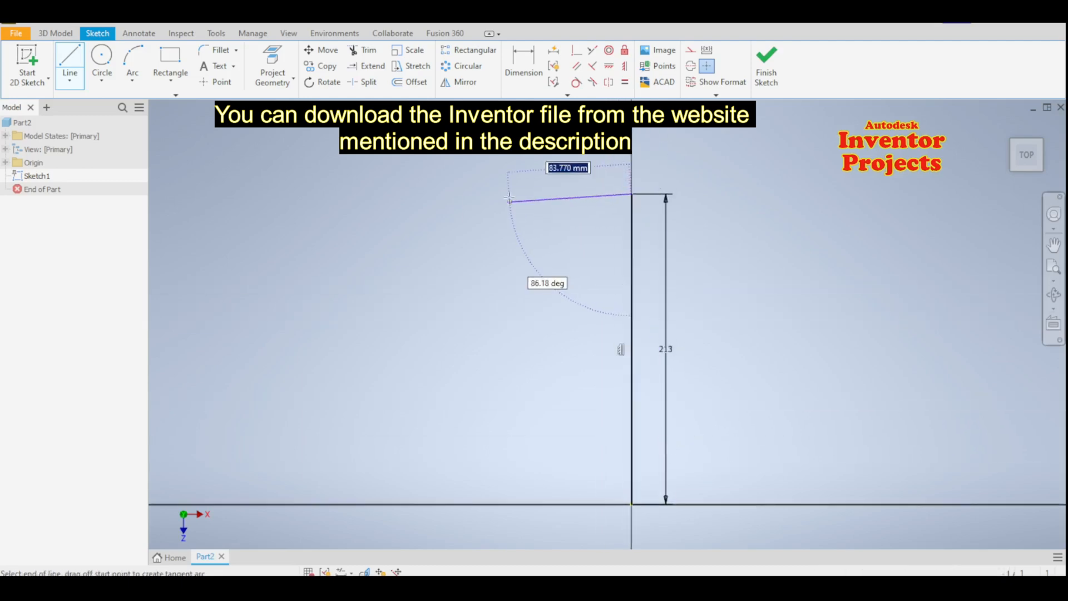
pyautogui.write('38')
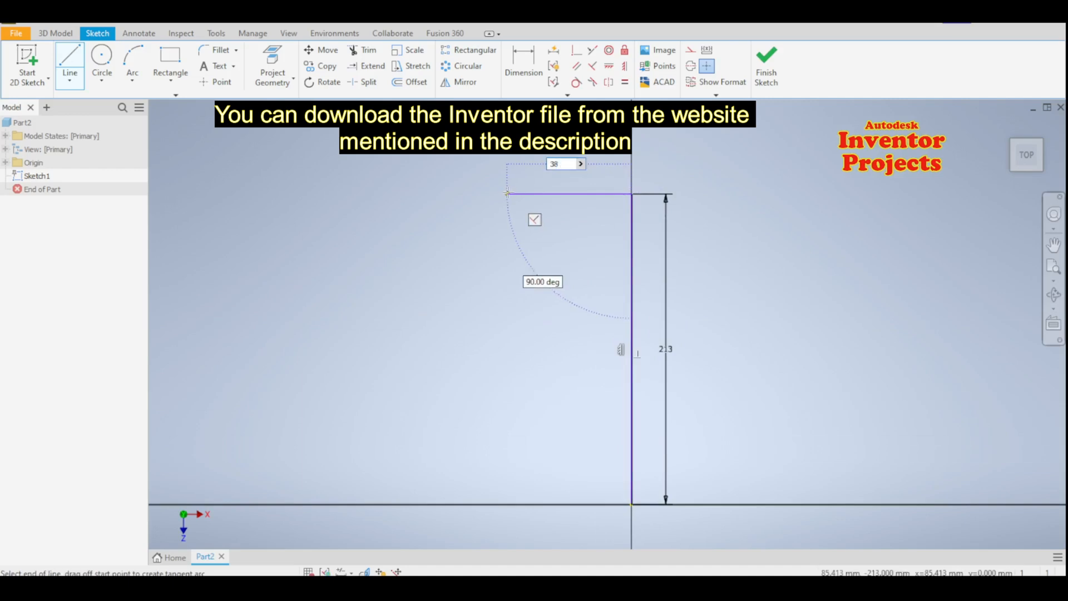
pyautogui.press('Return')
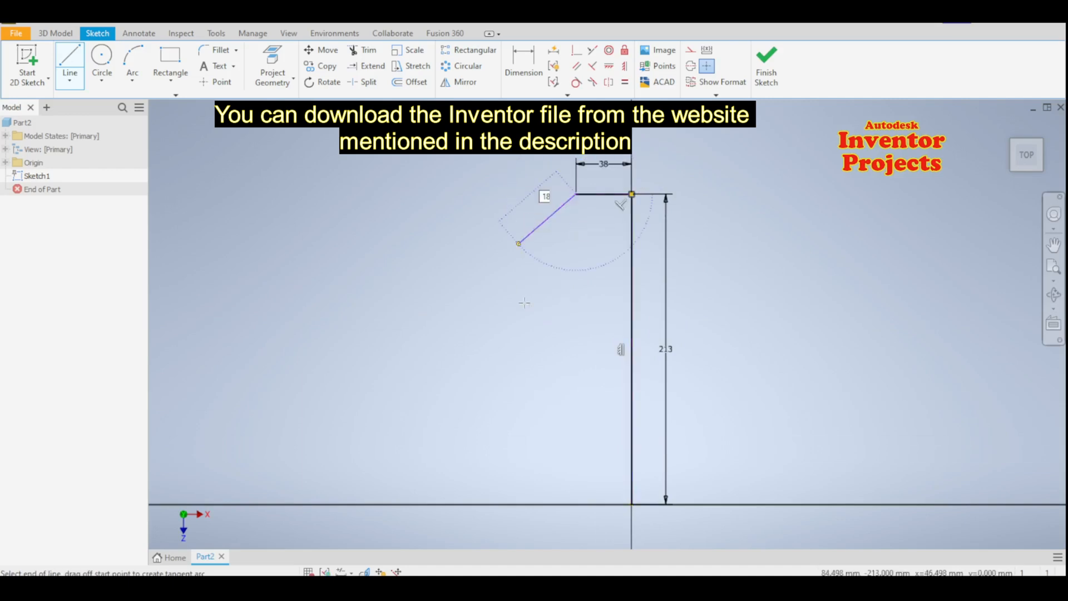
pyautogui.press('Escape')
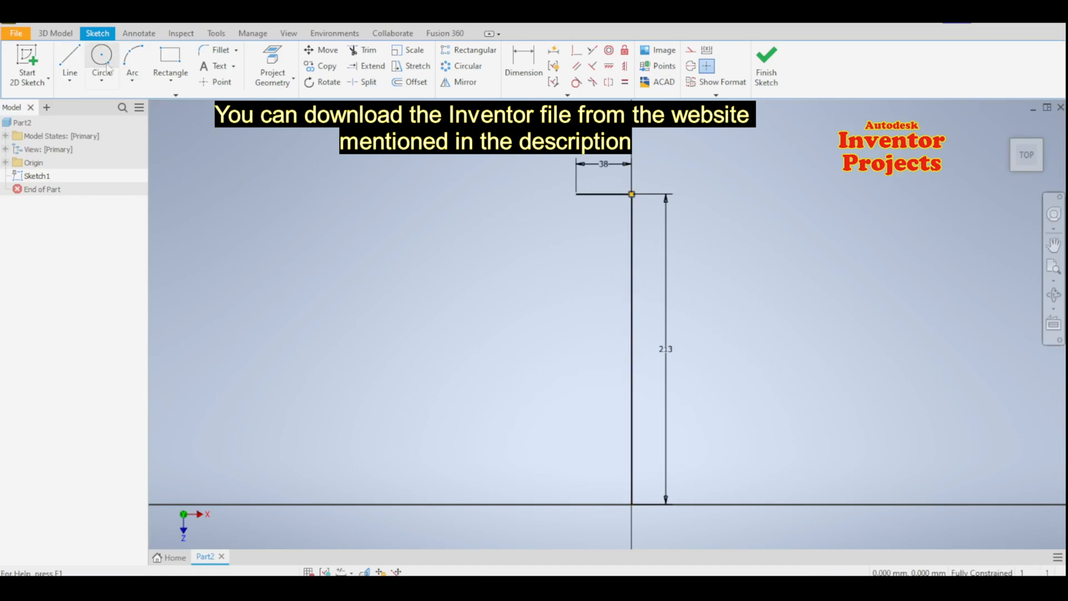
pyautogui.click(632, 505)
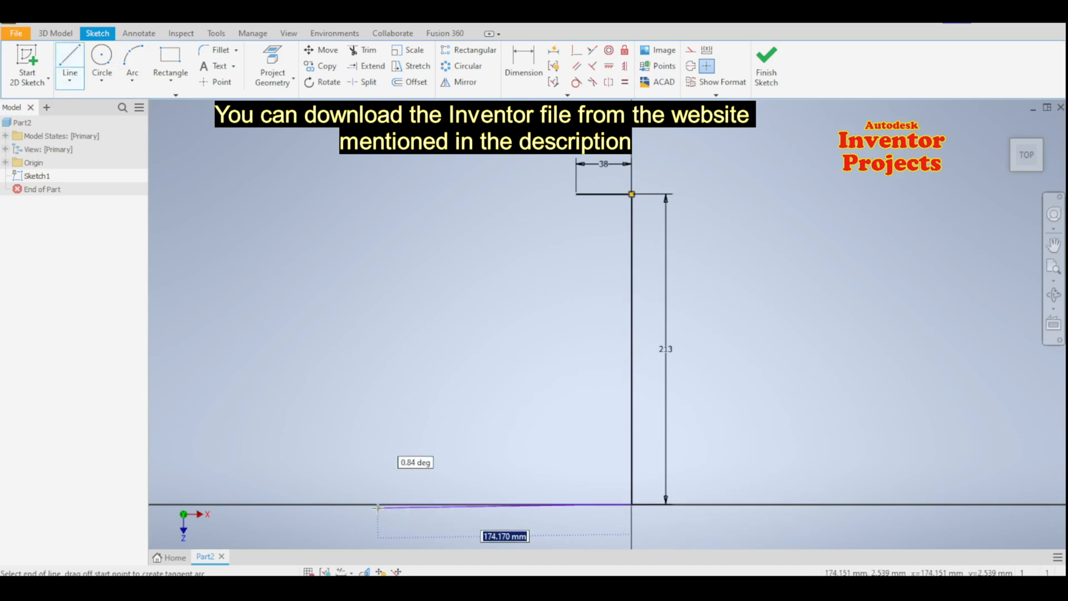
pyautogui.write('200')
pyautogui.press('Return')
pyautogui.press('Escape')
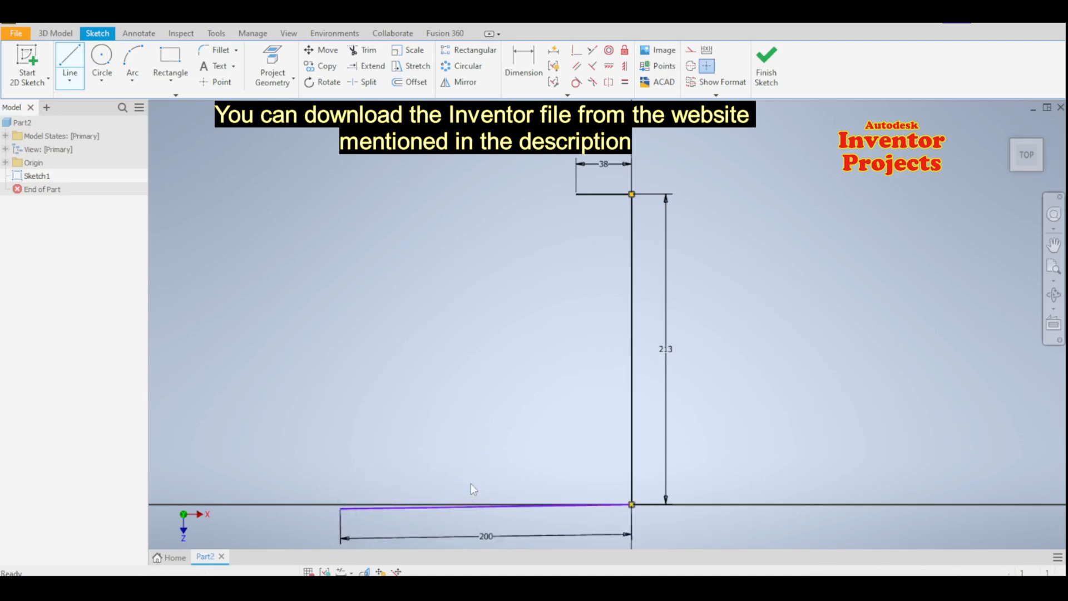
pyautogui.hotkey('ctrl', 'z')
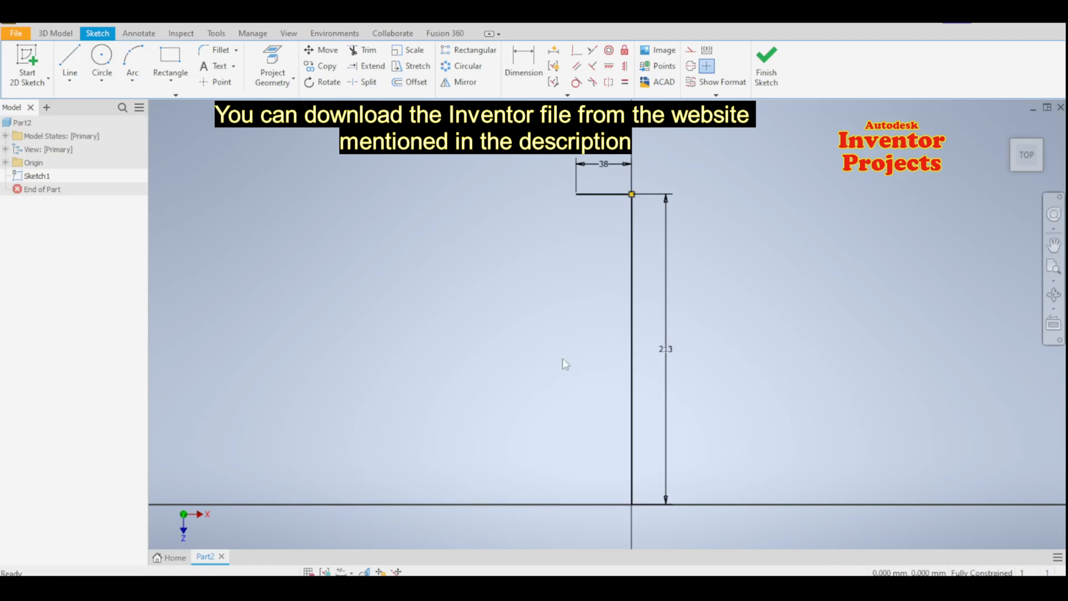
# Step: Draw a 200 mm horizontal line leftwards from the origin
pyautogui.click(70, 62)
pyautogui.moveTo(648, 413); pyautogui.dragTo(684, 346, button='middle')
pyautogui.click(666, 437)
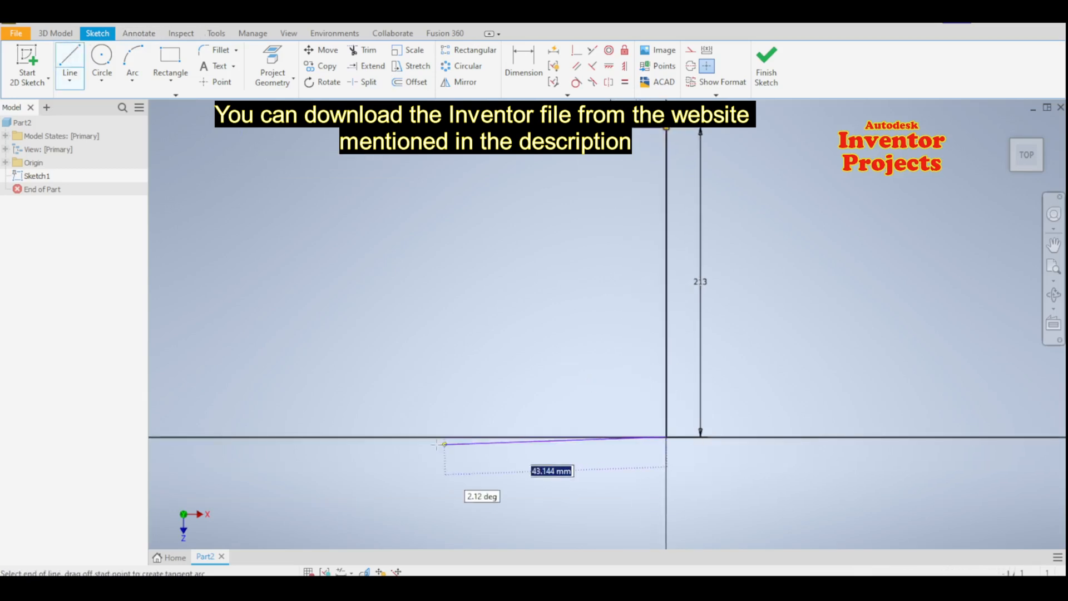
pyautogui.write('2')
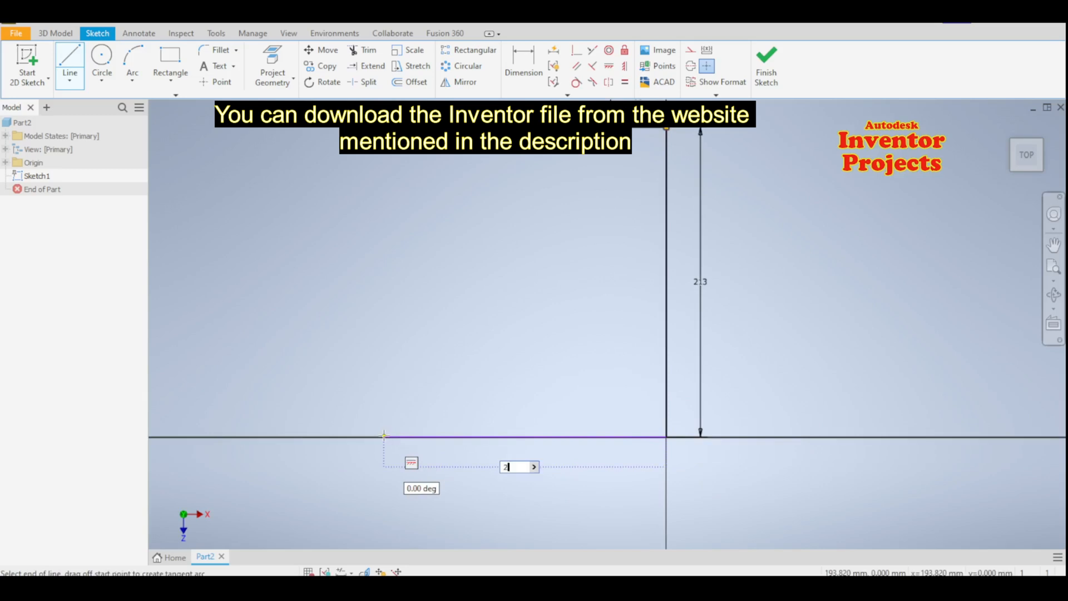
pyautogui.write('00')
pyautogui.press('Return')
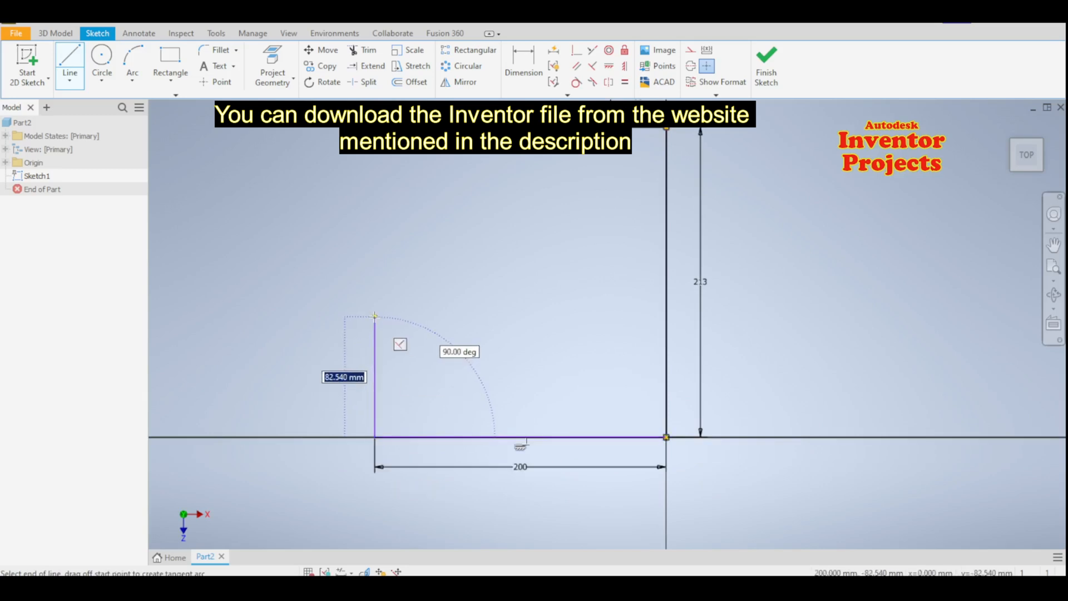
# Step: Close the L-shaped profile with a 102 mm vertical line, a 162 mm horizontal line and a vertical line to the 38 mm line's free end
pyautogui.write('102')
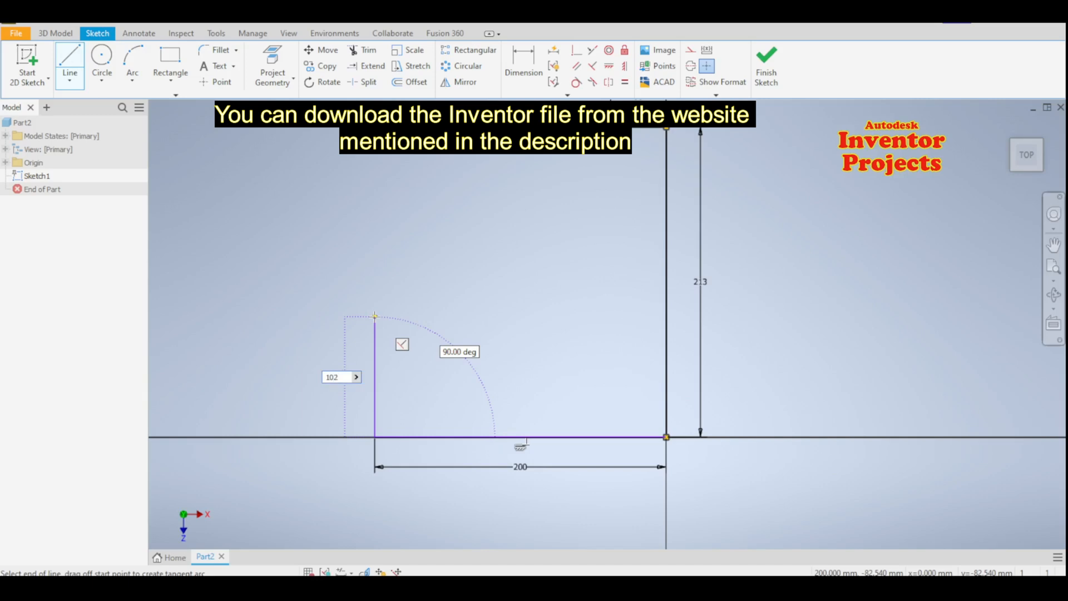
pyautogui.press('Return')
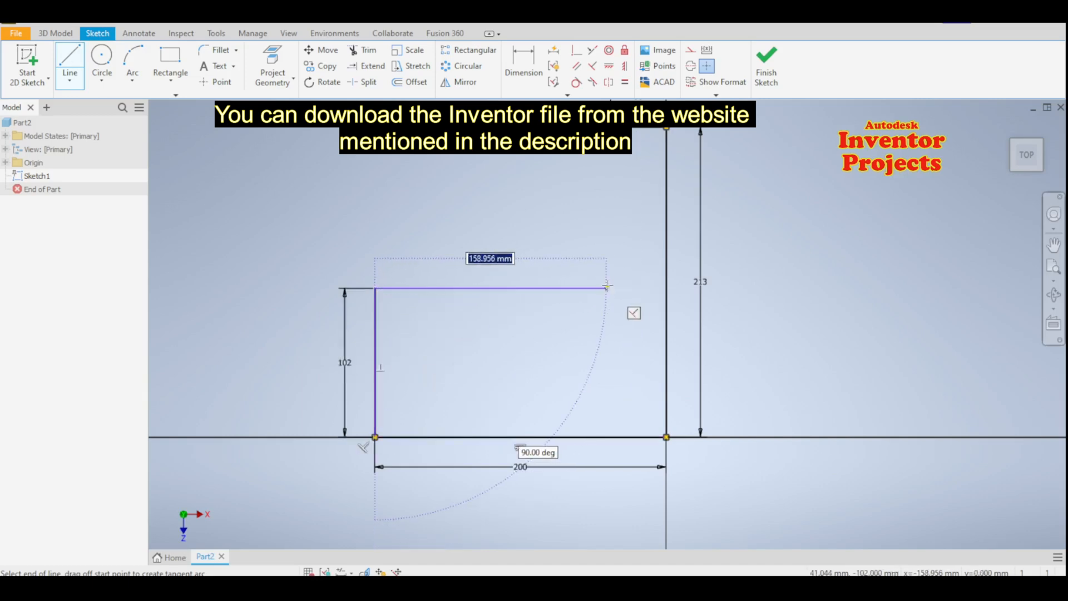
pyautogui.write('162')
pyautogui.press('Return')
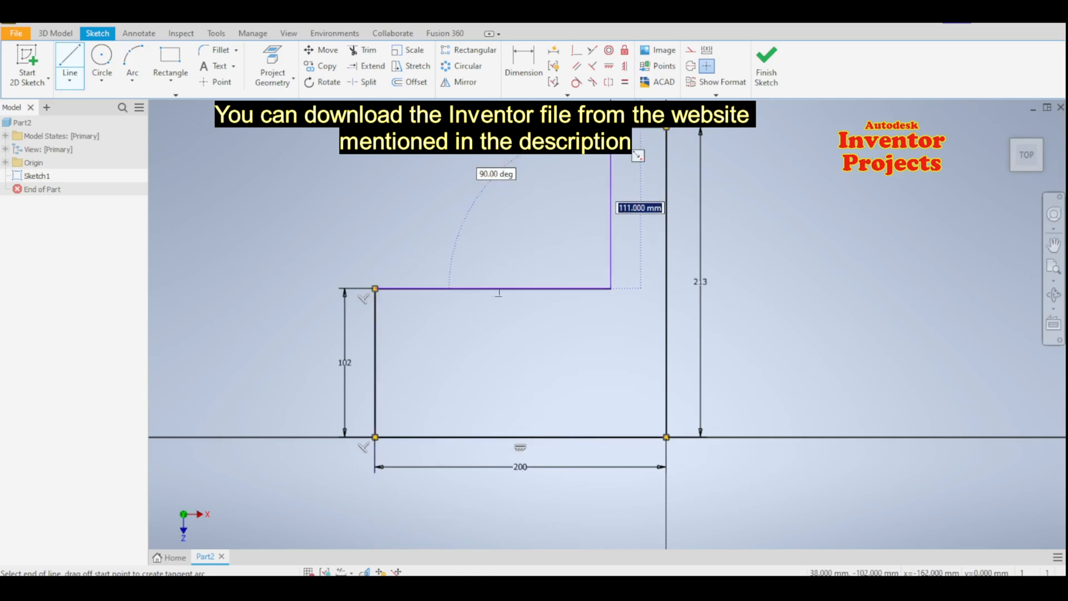
pyautogui.click(611, 128)
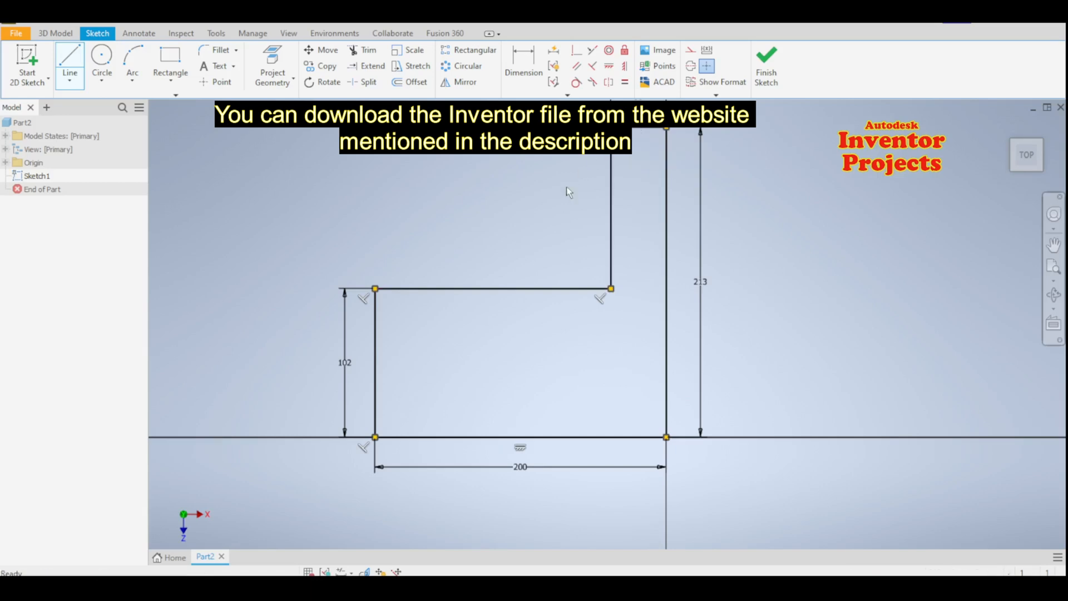
pyautogui.moveTo(544, 214); pyautogui.dragTo(484, 257, button='middle')
pyautogui.press('Escape')
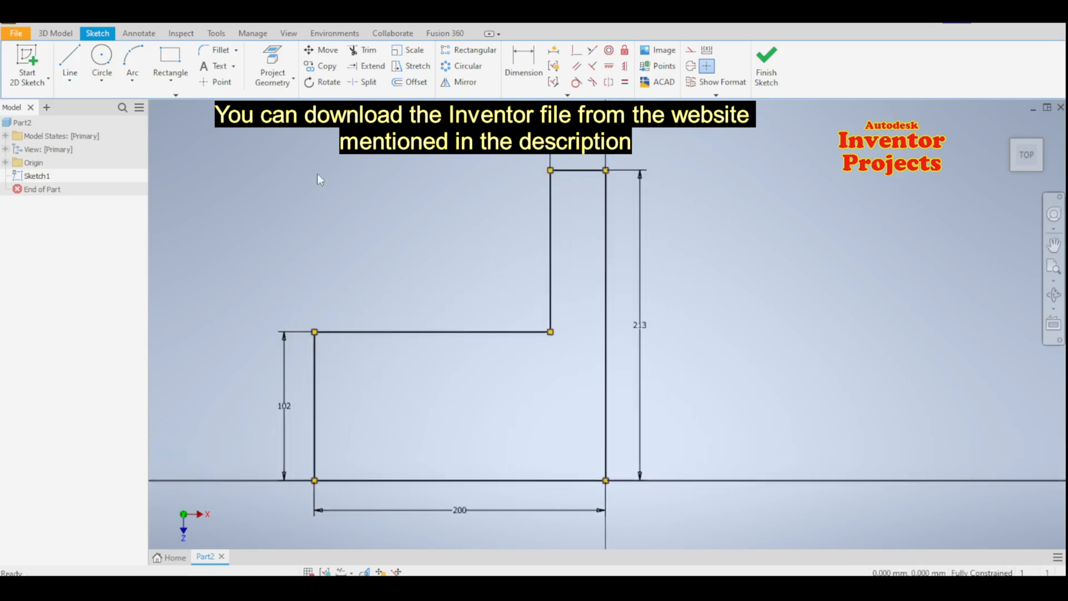
# Step: Round the profile's inner corner with a 45 mm sketch fillet and finish the sketch
pyautogui.click(209, 51)
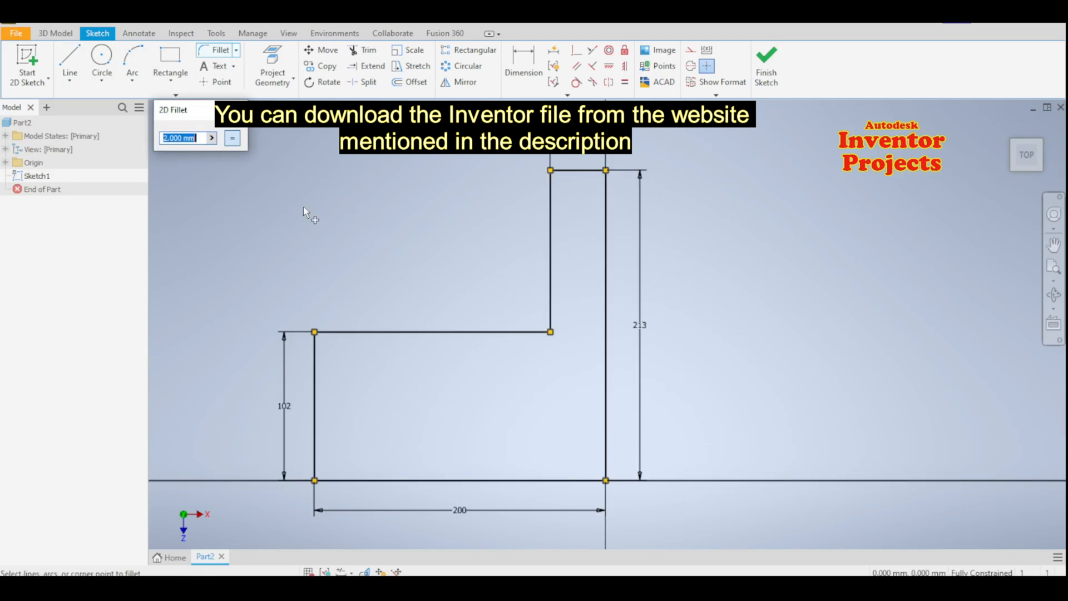
pyautogui.write('45')
pyautogui.click(510, 331)
pyautogui.click(551, 292)
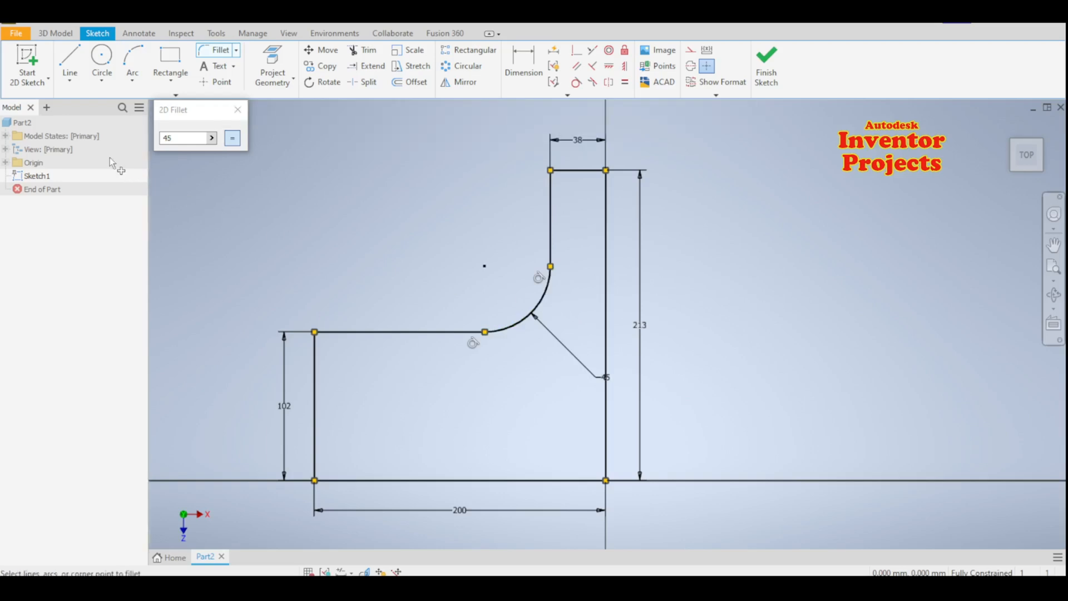
pyautogui.click(239, 109)
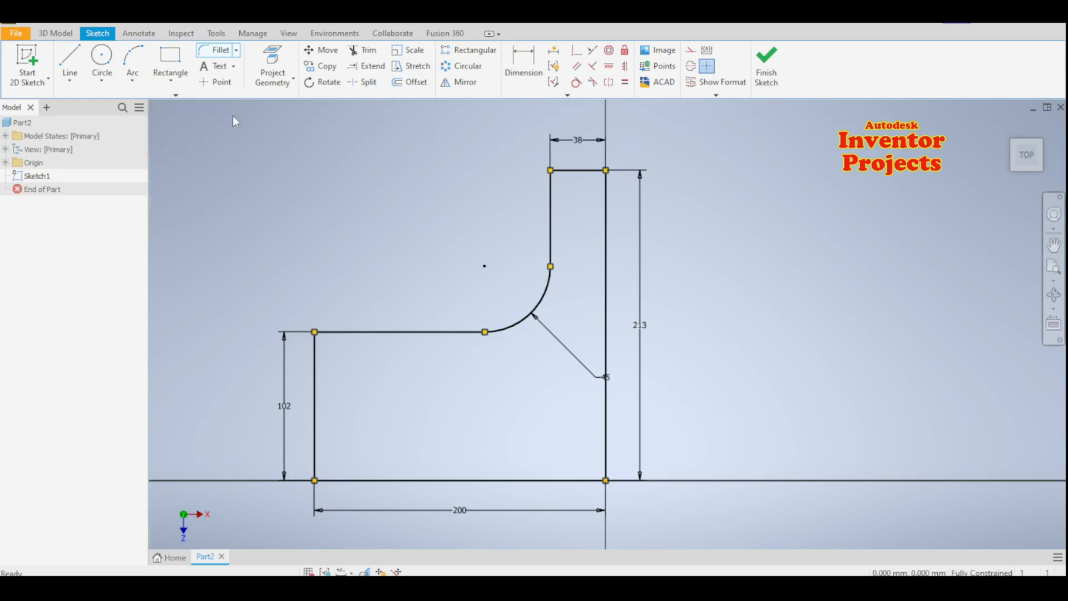
pyautogui.click(772, 74)
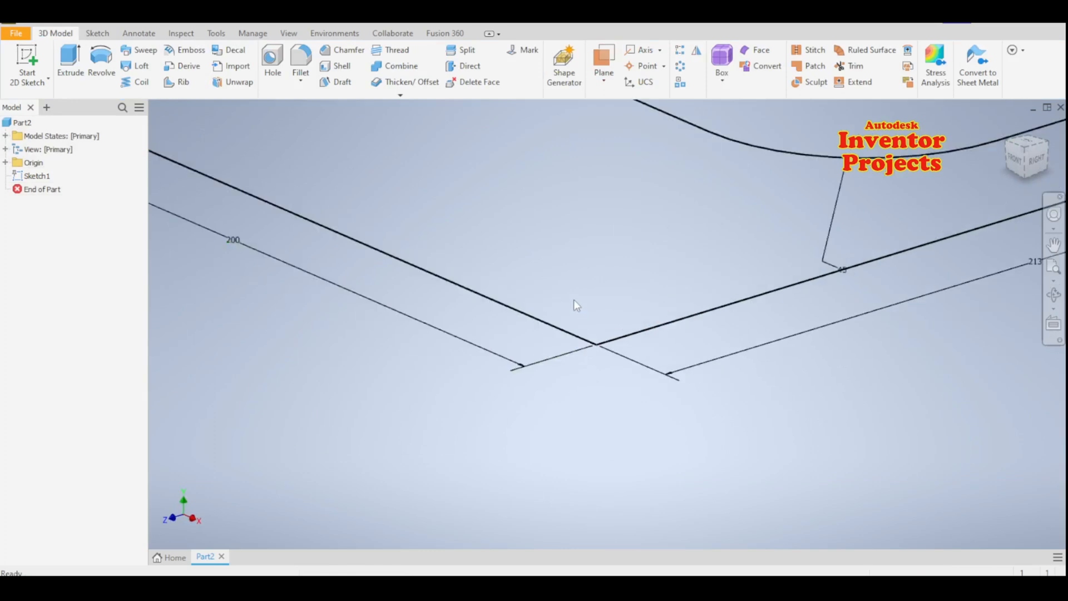
# Step: Extrude the L-shaped profile 25 mm upwards as a solid base plate
pyautogui.scroll(3, 573, 299)
pyautogui.moveTo(658, 343); pyautogui.dragTo(648, 382, button='middle')
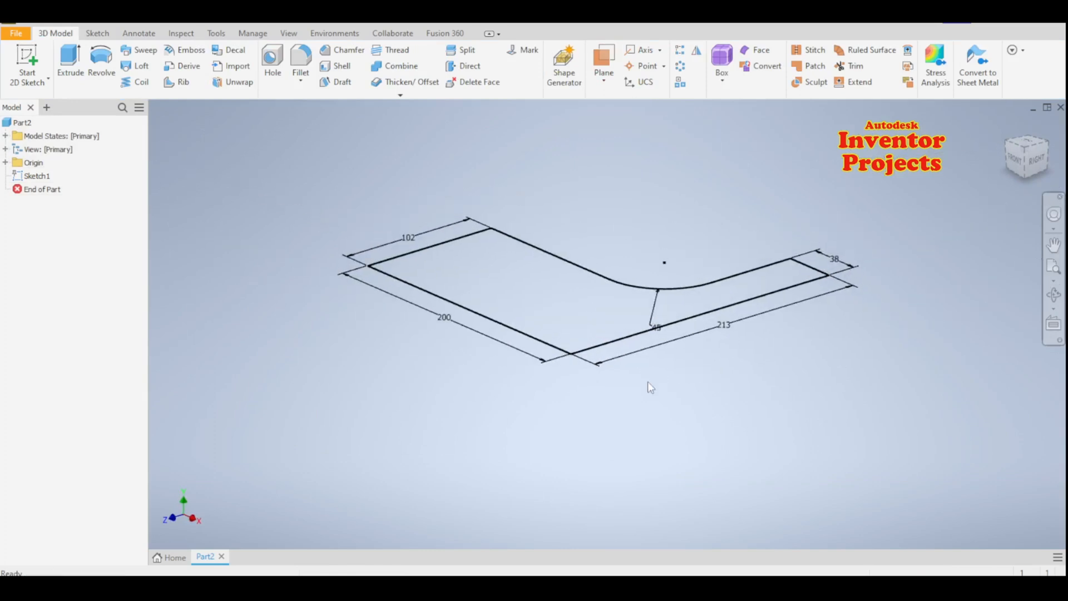
pyautogui.click(69, 61)
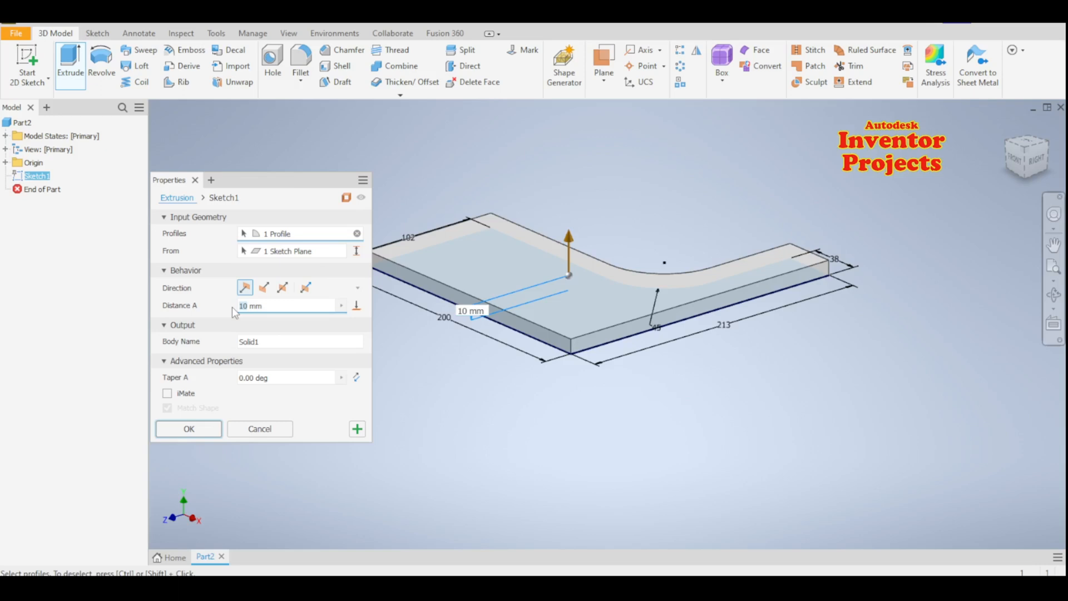
pyautogui.write('25')
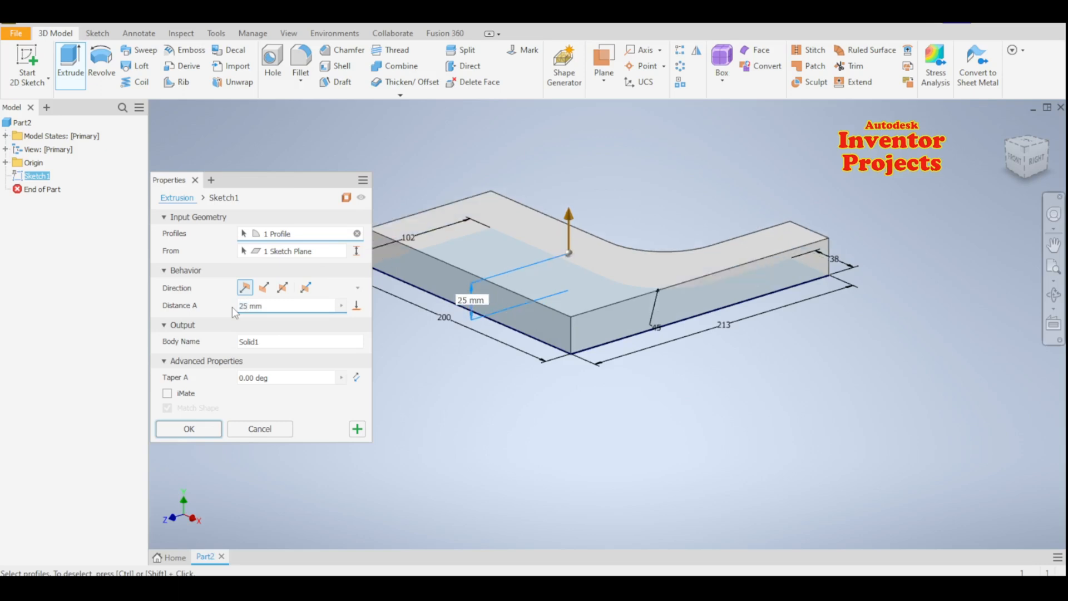
pyautogui.click(218, 427)
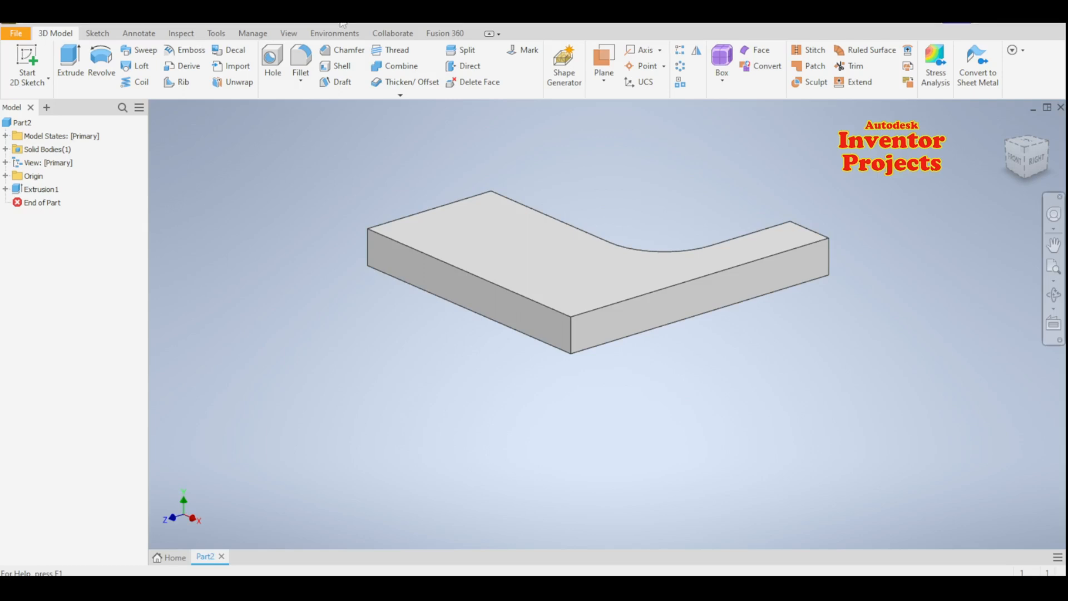
# Step: Apply the Glossy - Gold appearance to the part
pyautogui.click(368, 25)
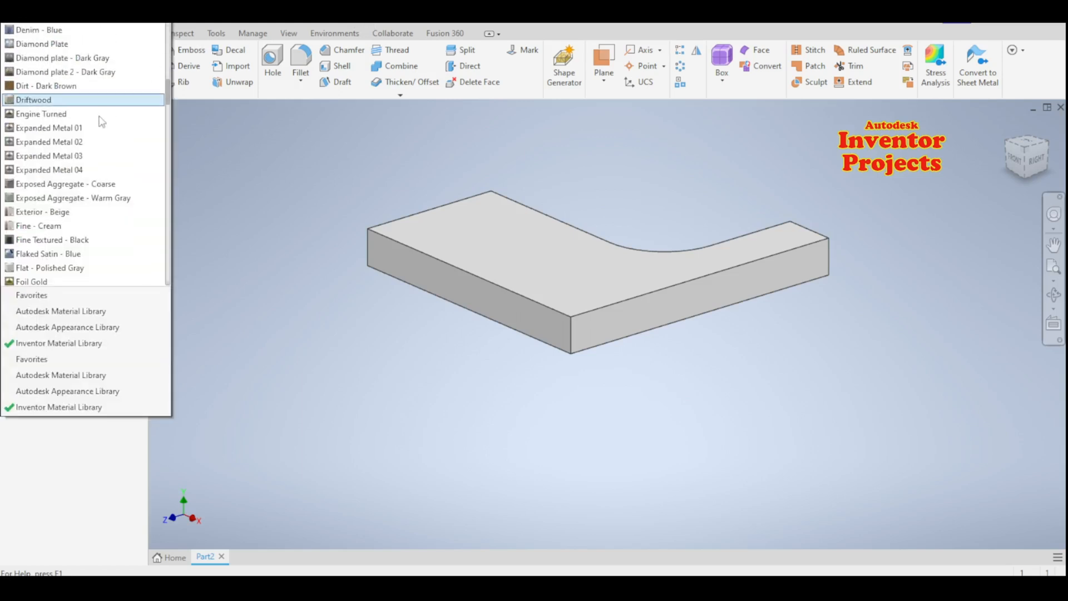
pyautogui.scroll(4, 66, 234)
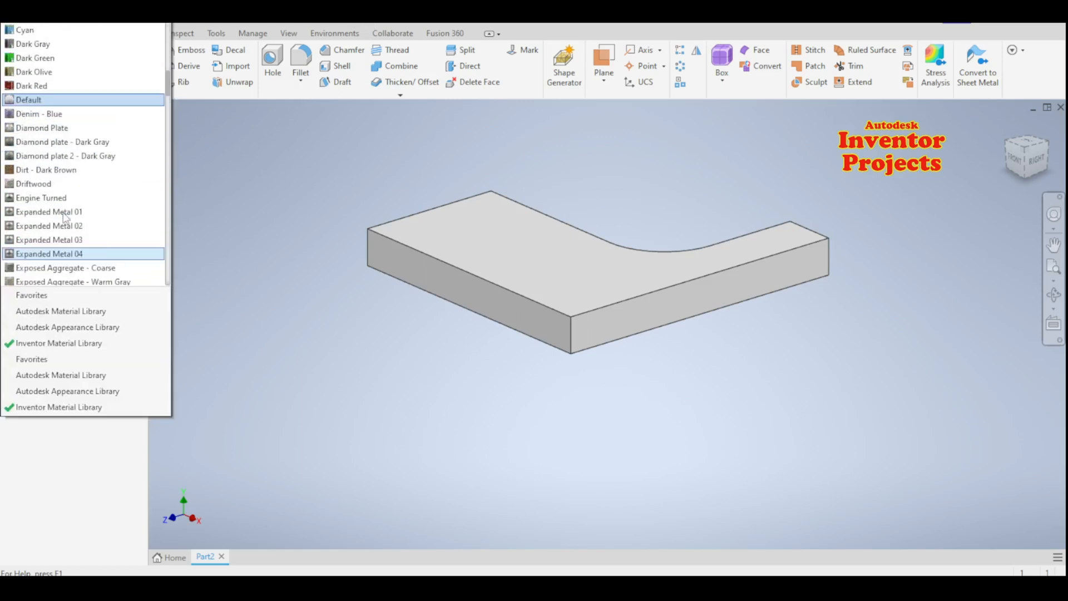
pyautogui.scroll(3, 67, 184)
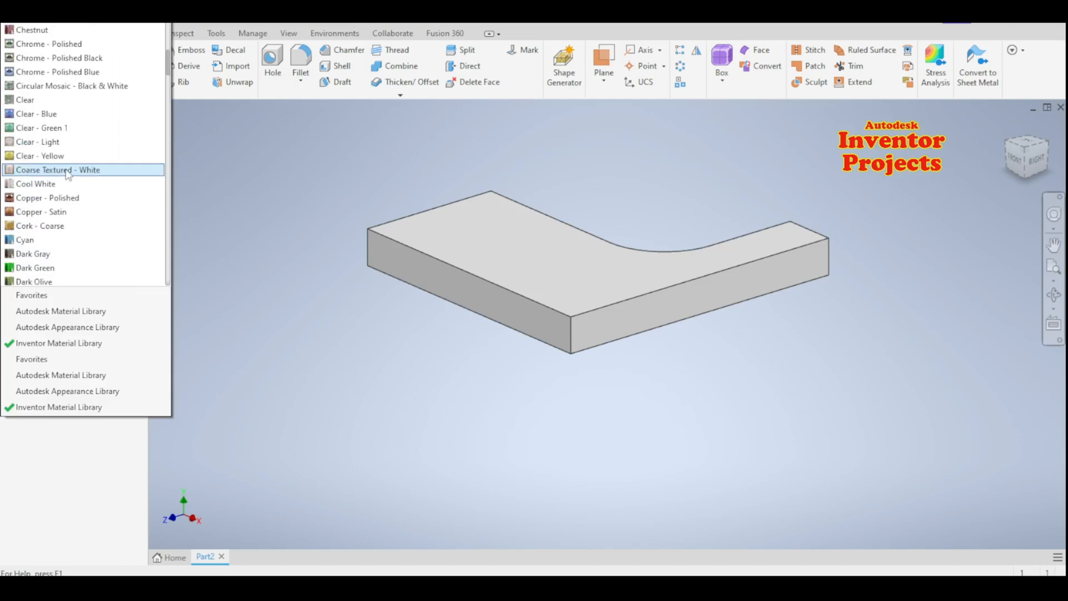
pyautogui.scroll(3, 67, 175)
pyautogui.scroll(-13, 67, 175)
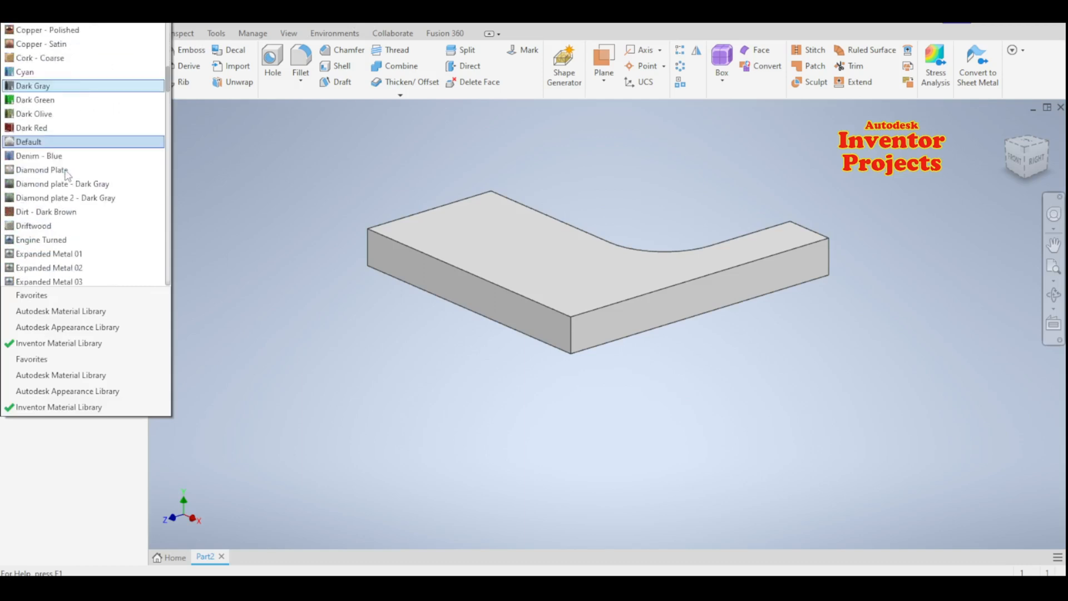
pyautogui.scroll(-1, 67, 175)
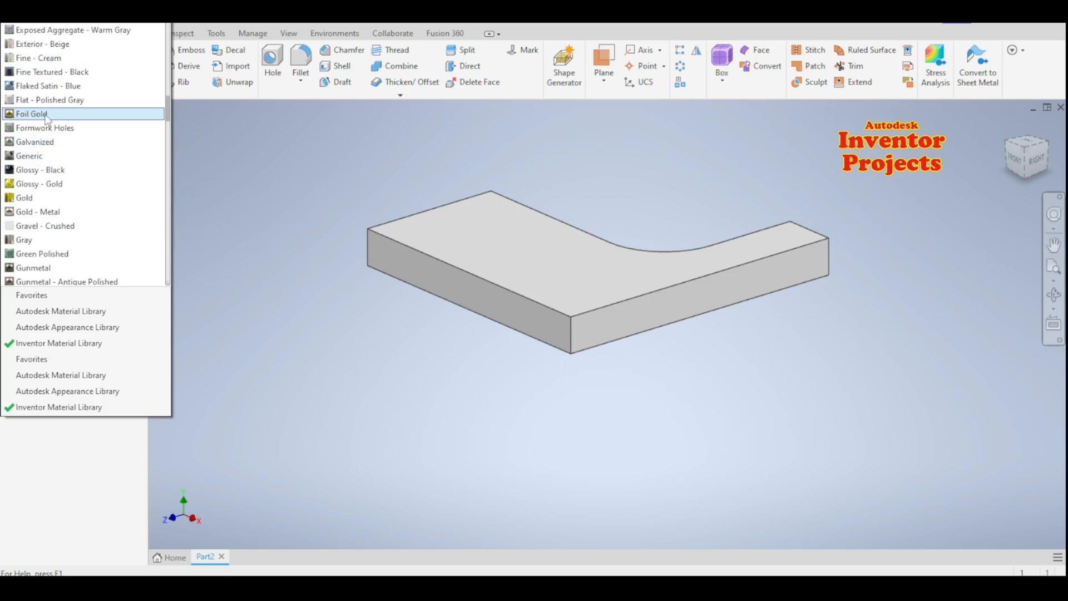
pyautogui.click(57, 187)
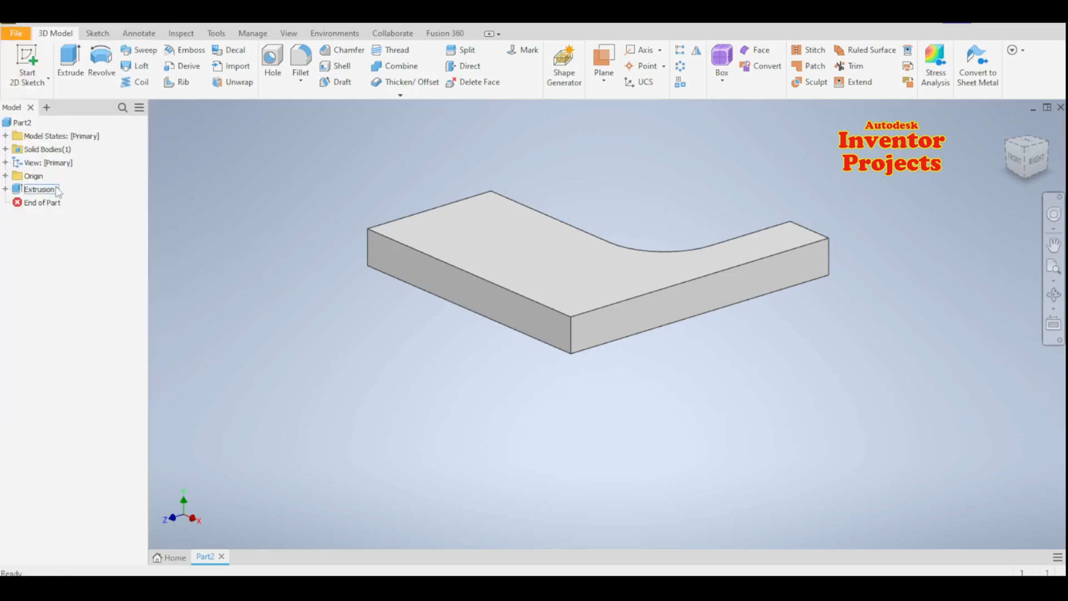
# Step: Set the part's appearance to Foil Gold
pyautogui.click(343, 25)
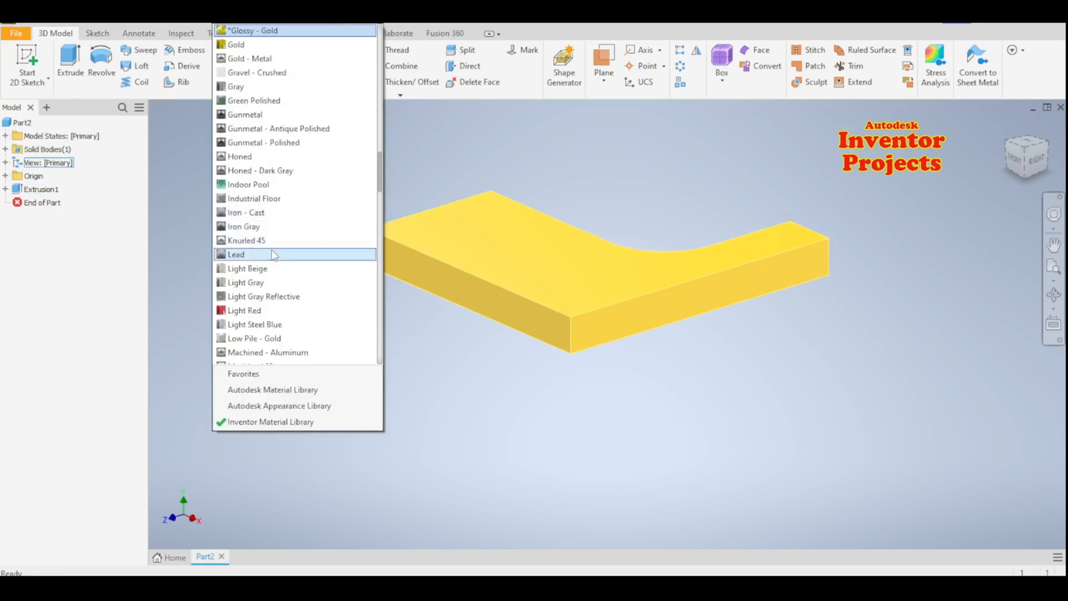
pyautogui.scroll(2, 278, 257)
pyautogui.scroll(2, 278, 257)
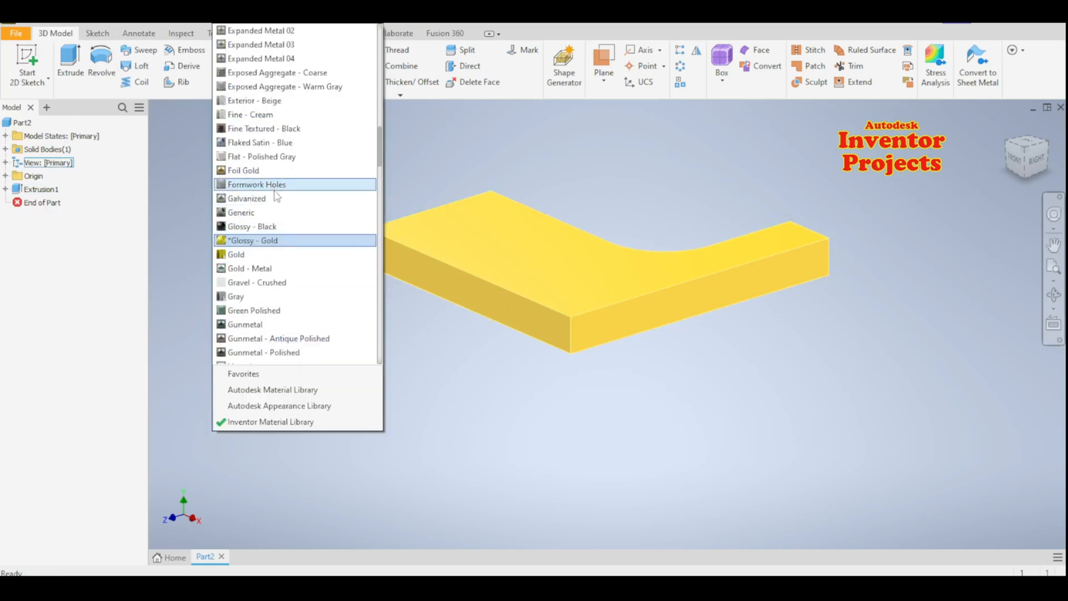
pyautogui.click(275, 171)
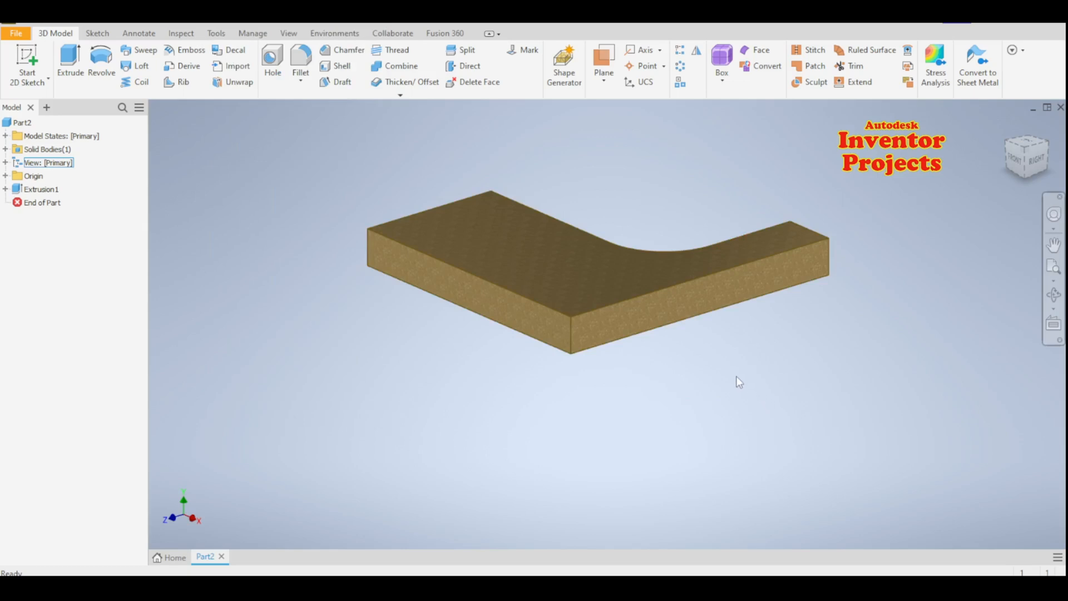
# Step: Start a sketch on the base plate's right side face and draw a 70 mm diameter circle above the plate
pyautogui.keyDown('shift'); pyautogui.moveTo(736, 378); pyautogui.dragTo(690, 403, button='middle'); pyautogui.keyUp('shift')
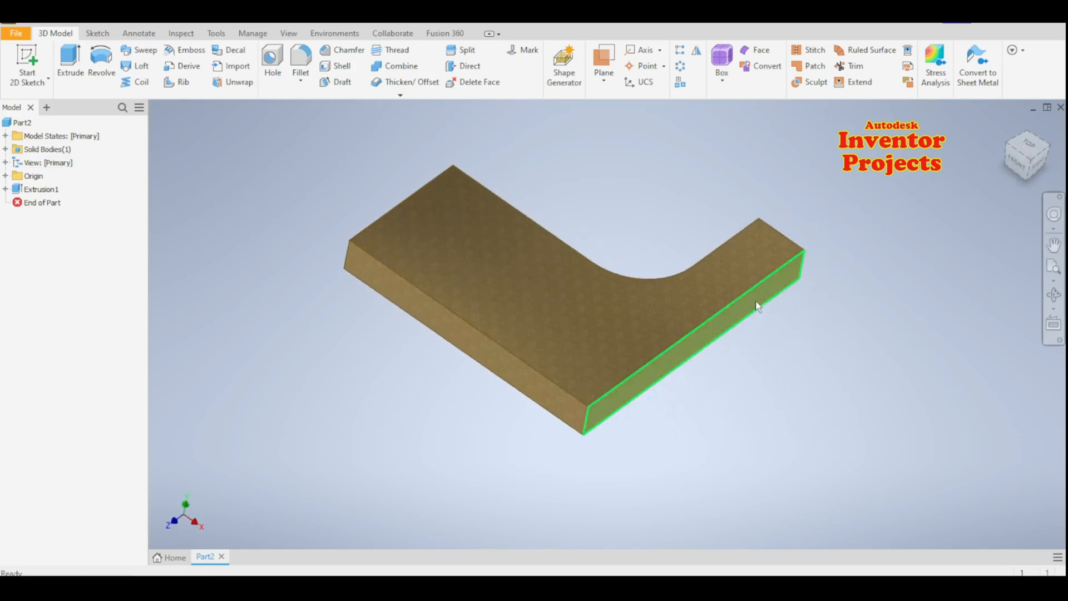
pyautogui.click(816, 299)
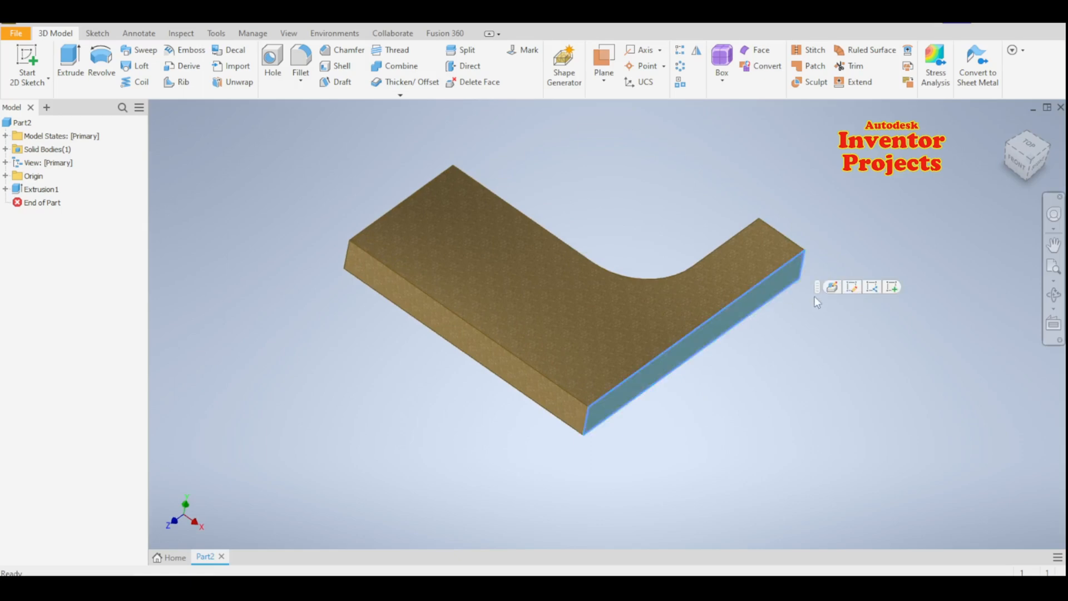
pyautogui.click(893, 287)
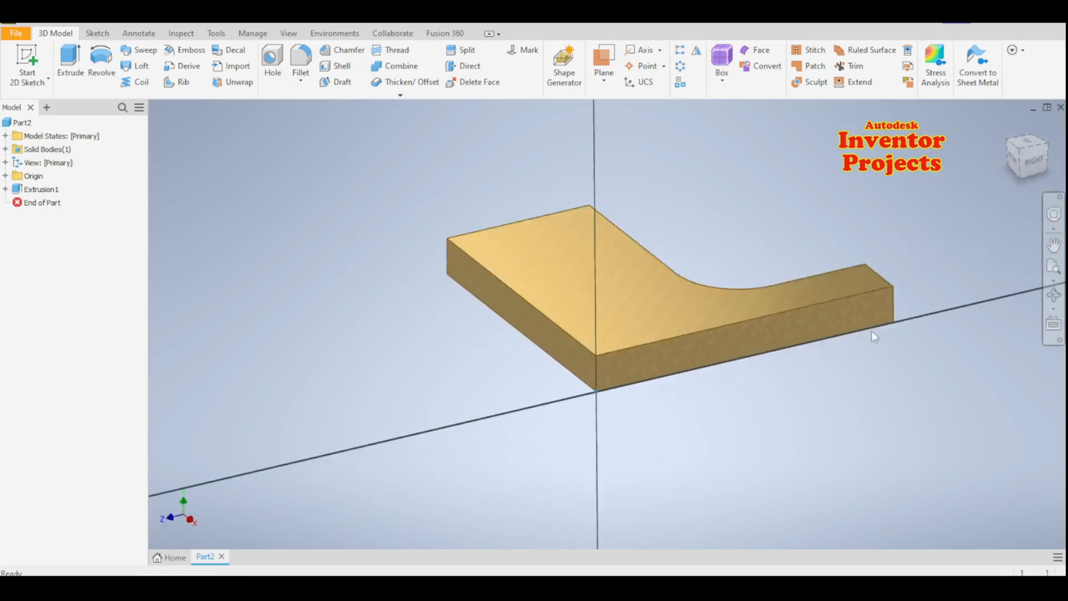
pyautogui.moveTo(830, 364)
pyautogui.mouseDown(button='middle')
pyautogui.moveTo(621, 407)
pyautogui.moveTo(596, 377)
pyautogui.mouseUp(button='middle')
pyautogui.click(115, 67)
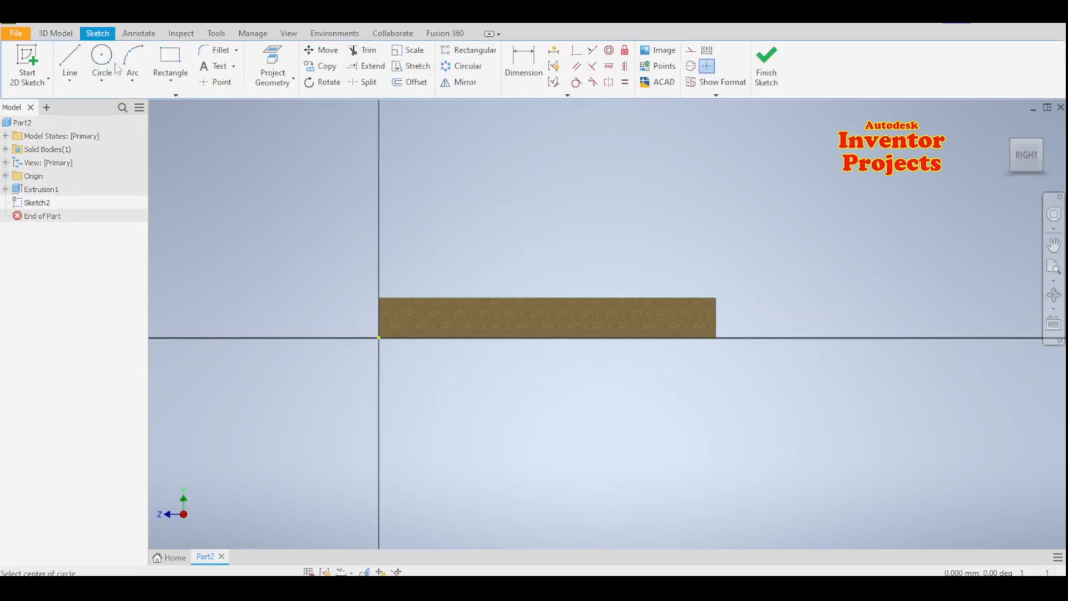
pyautogui.click(645, 146)
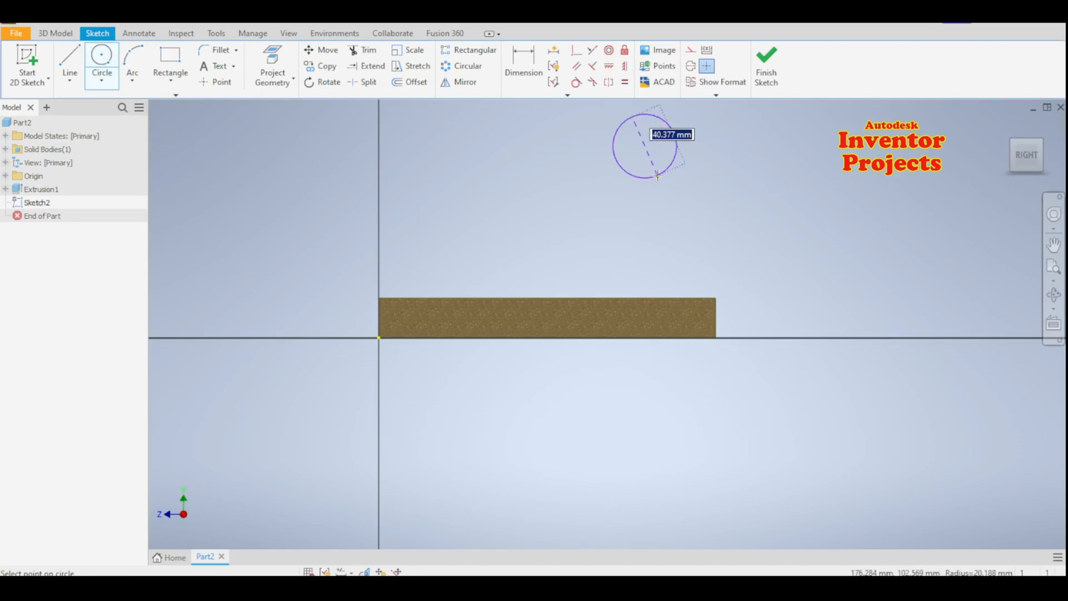
pyautogui.write('70')
pyautogui.press('Return')
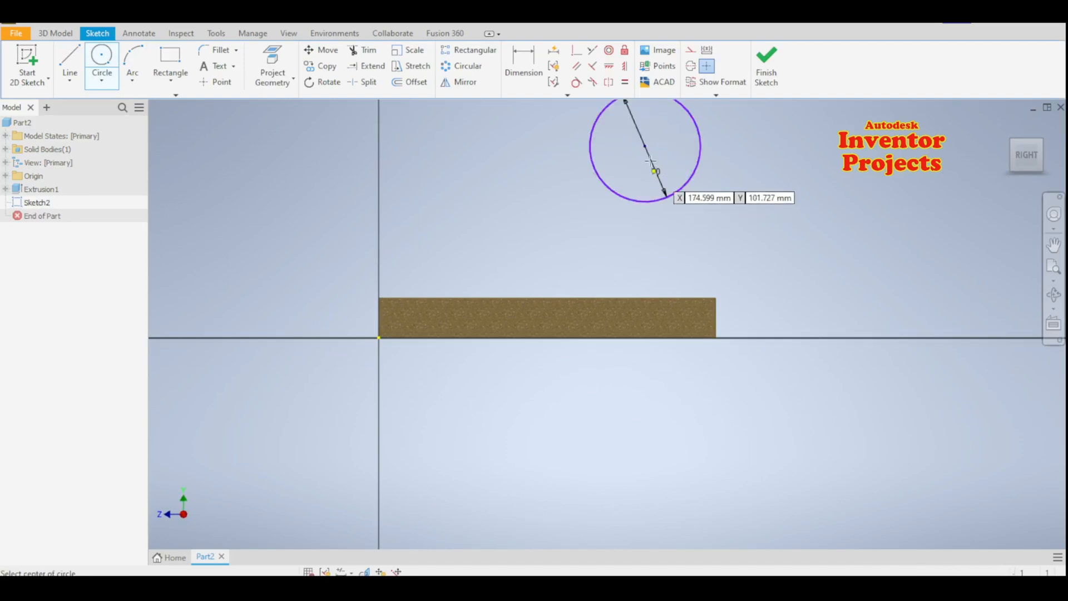
# Step: Draw a 38 mm diameter circle concentric with the 70 mm circle
pyautogui.click(645, 146)
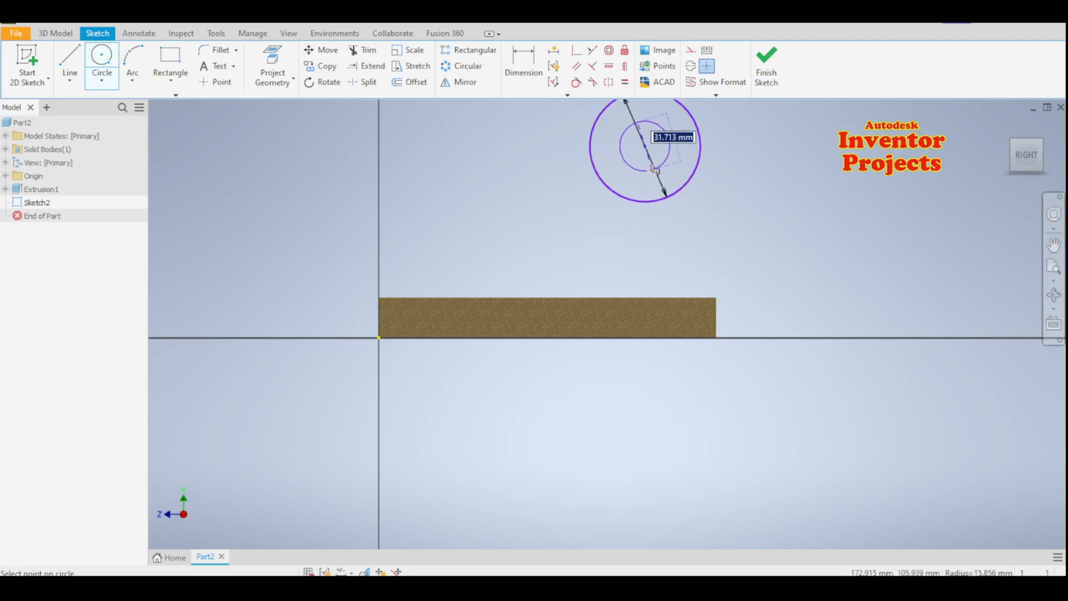
pyautogui.write('38')
pyautogui.press('Return')
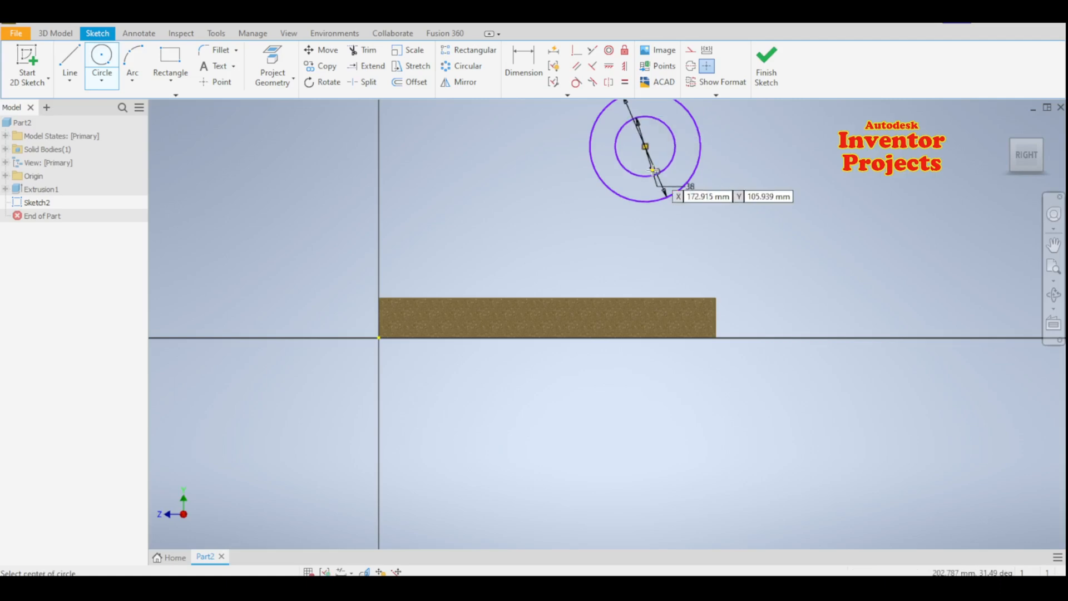
pyautogui.moveTo(711, 219); pyautogui.dragTo(707, 287, button='middle')
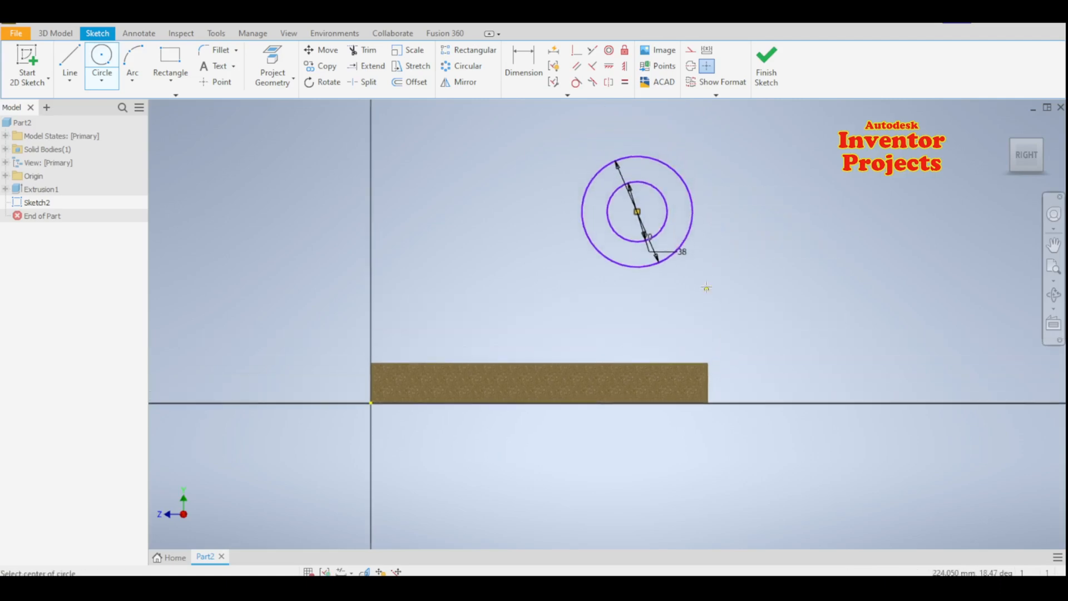
pyautogui.press('Escape')
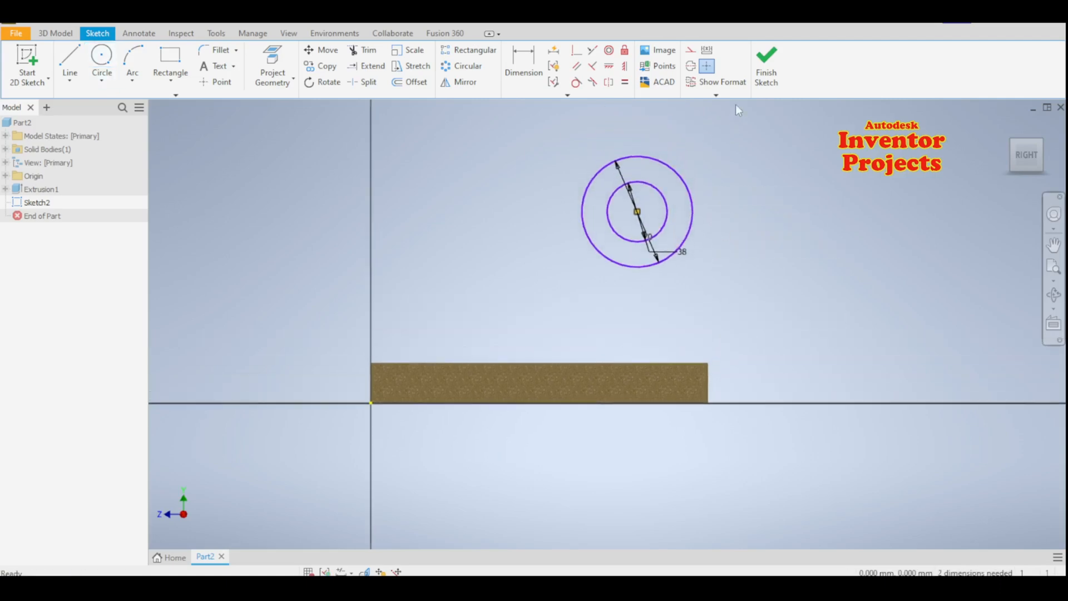
# Step: Dimension the circles' centre 102 mm above the plate's bottom edge
pyautogui.click(522, 65)
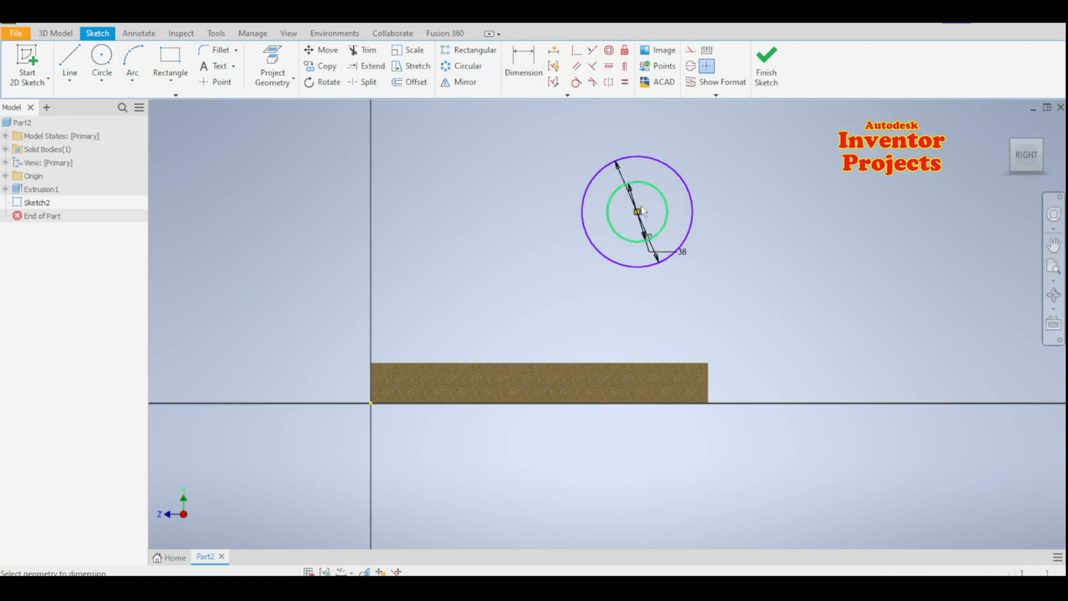
pyautogui.click(656, 403)
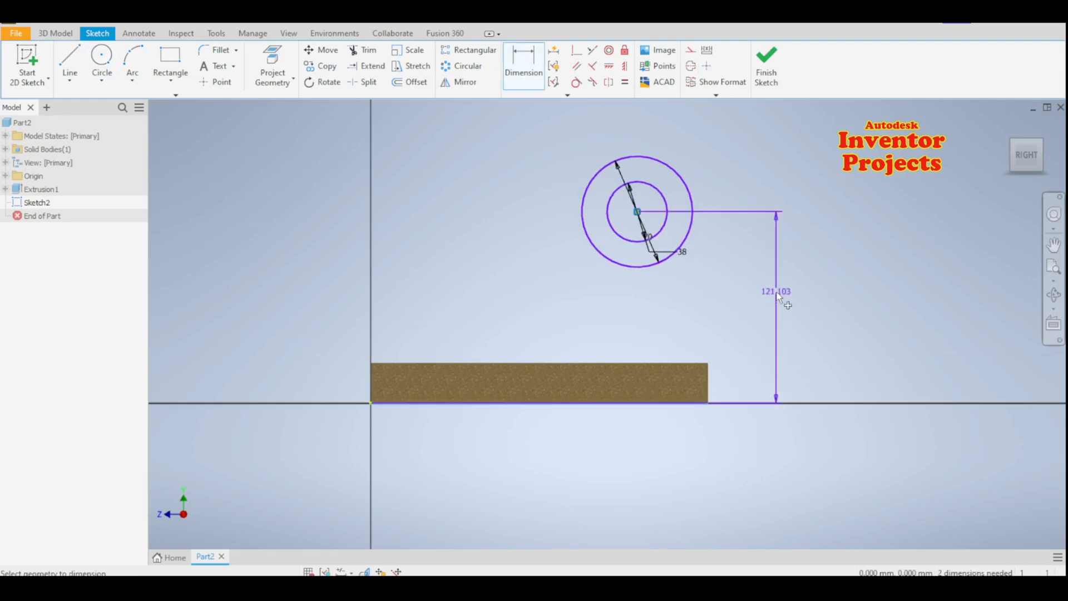
pyautogui.click(779, 297)
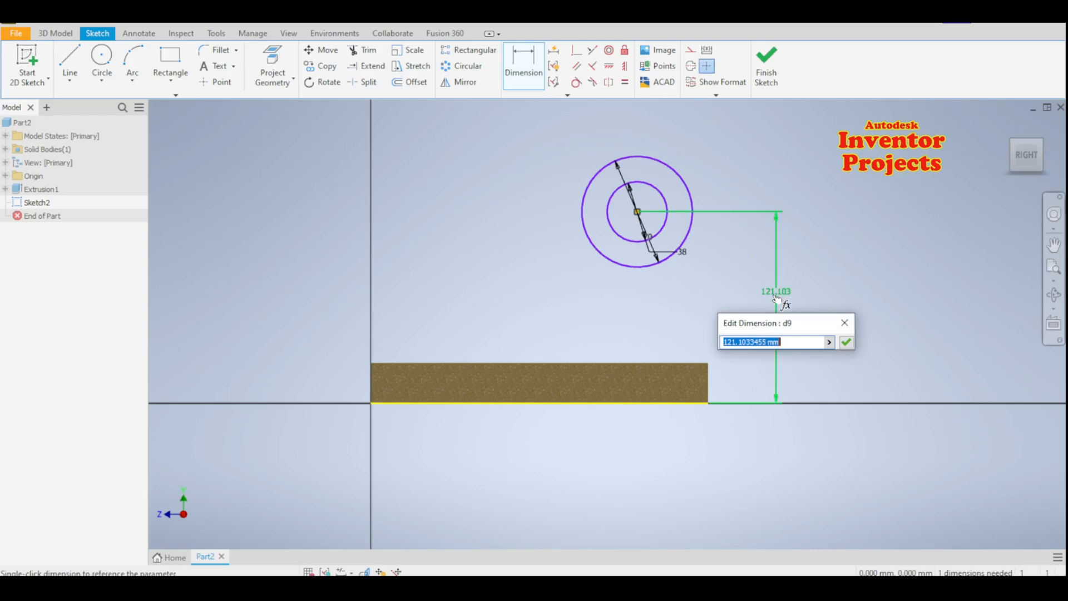
pyautogui.write('102')
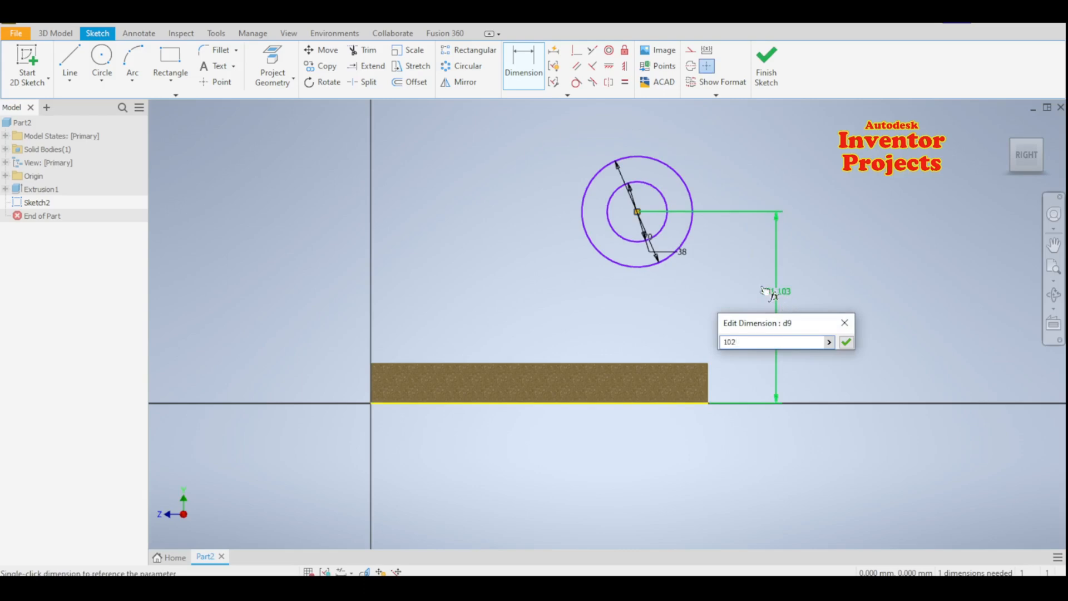
pyautogui.press('Return')
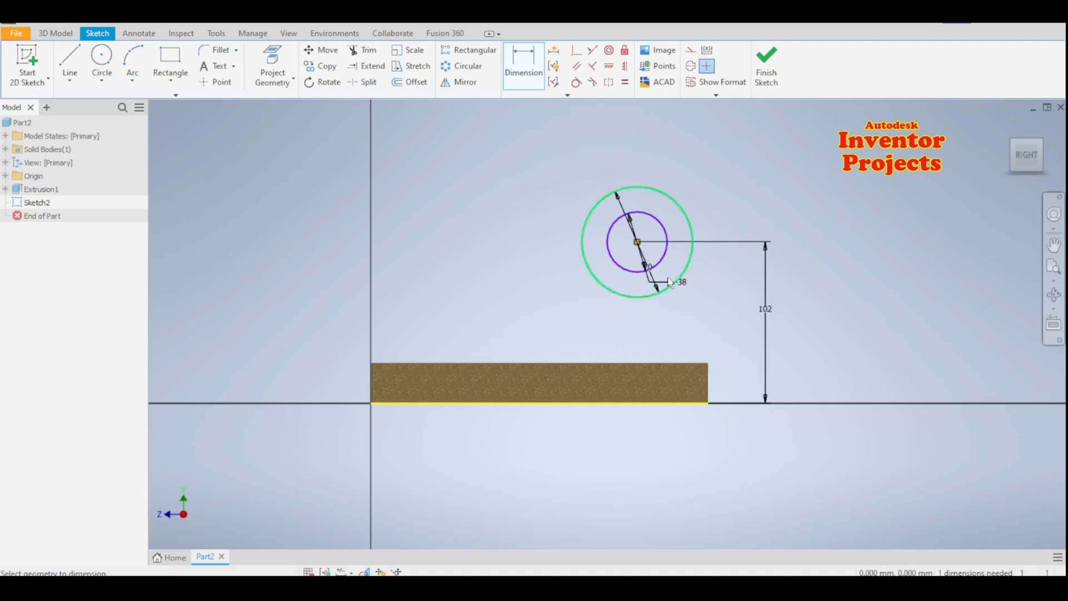
# Step: Dimension the circles' centre 35 mm horizontally from the vertical edge at the plate's far end and finish the sketch
pyautogui.click(638, 243)
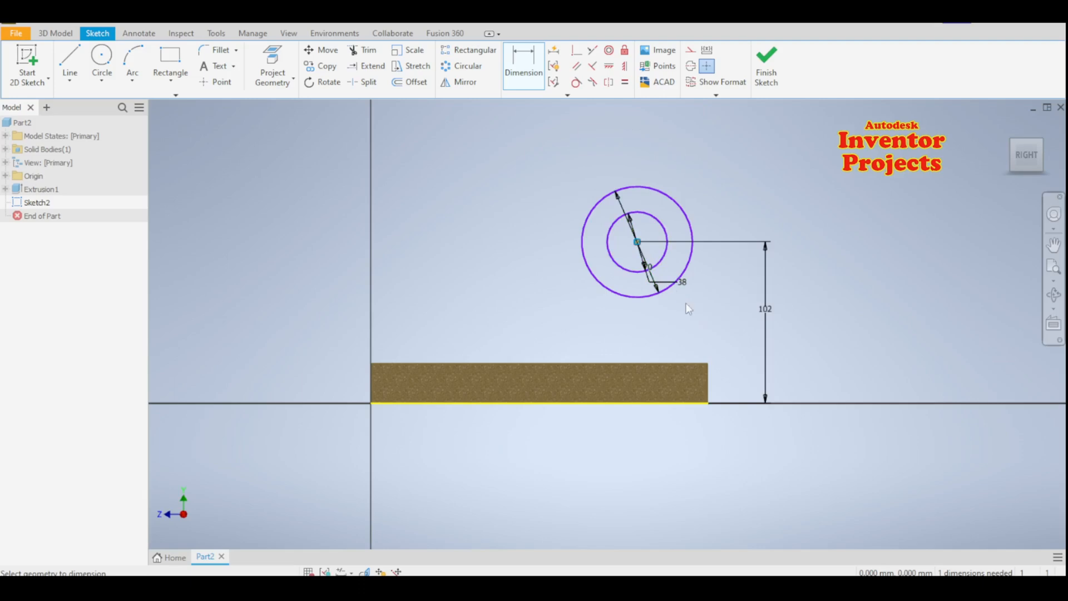
pyautogui.click(709, 383)
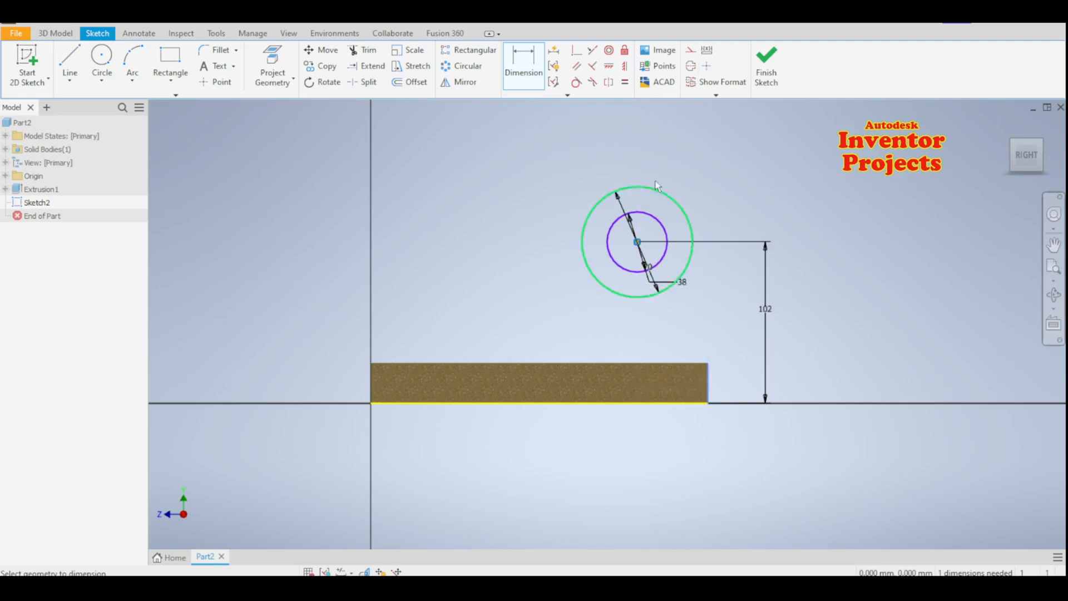
pyautogui.click(669, 143)
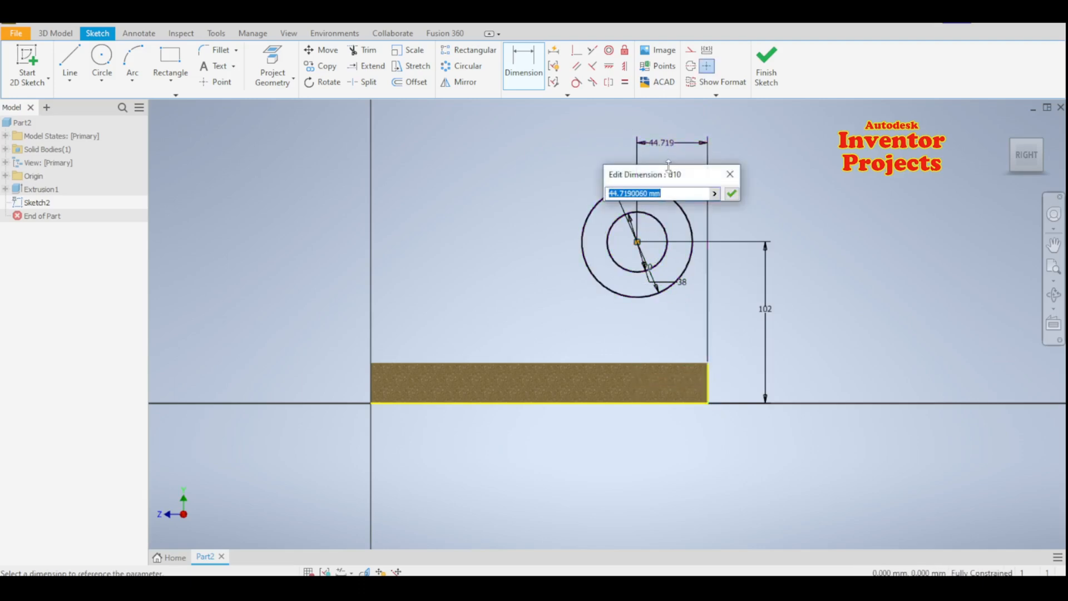
pyautogui.write('35')
pyautogui.click(732, 193)
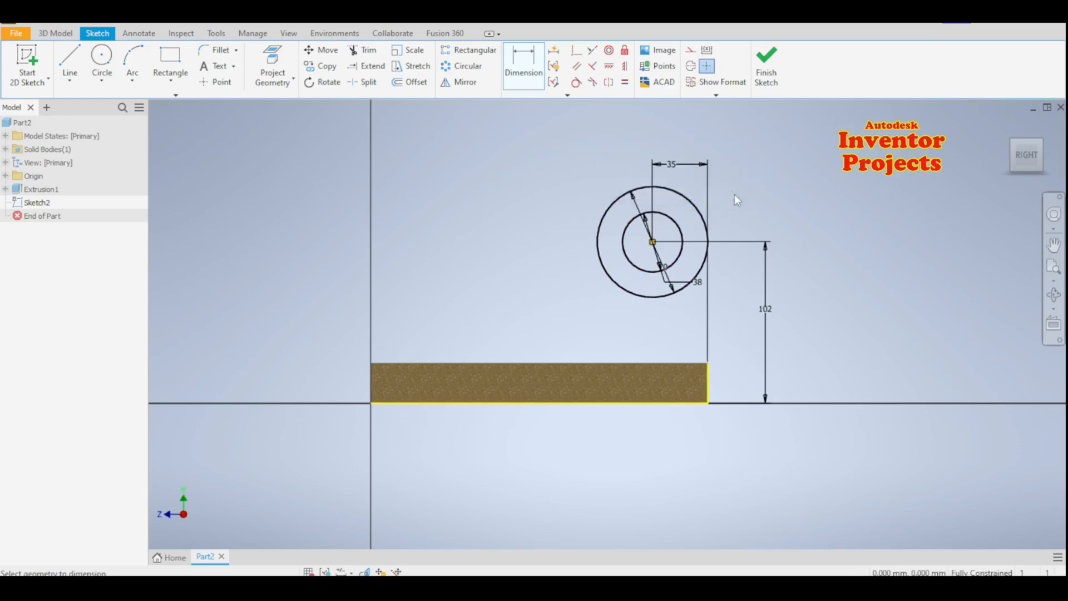
pyautogui.click(766, 64)
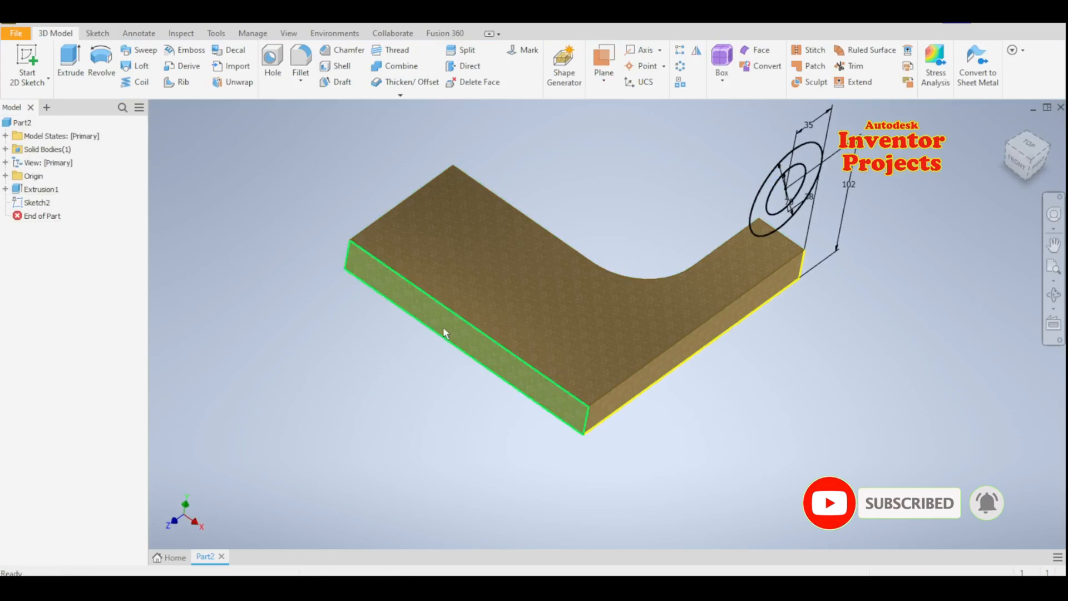
# Step: Start a sketch on the base plate's front side face and draw a 70 mm diameter circle above the plate
pyautogui.moveTo(444, 330)
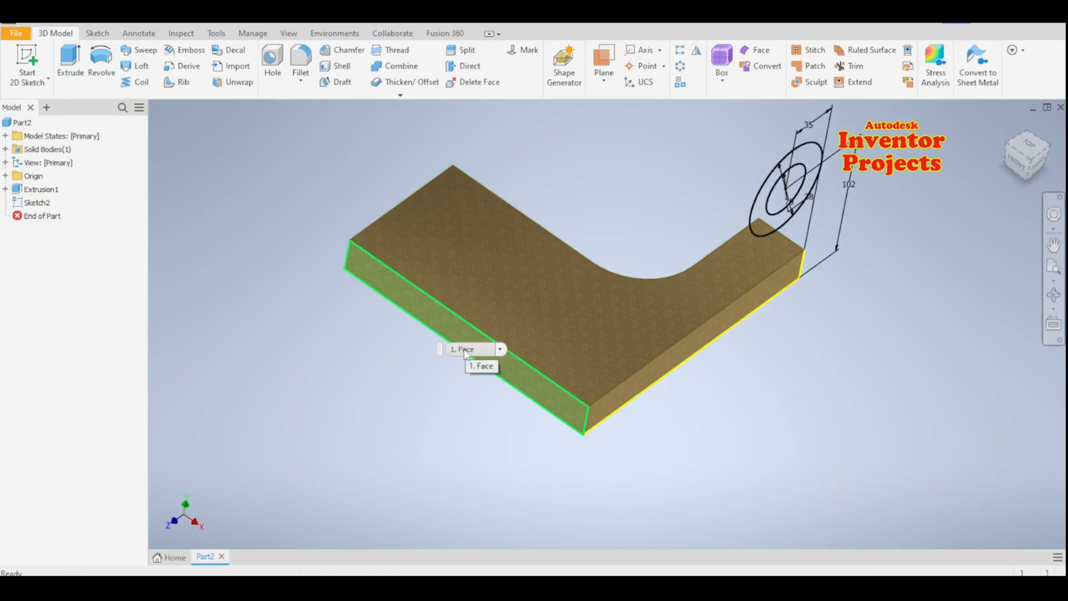
pyautogui.click(551, 389)
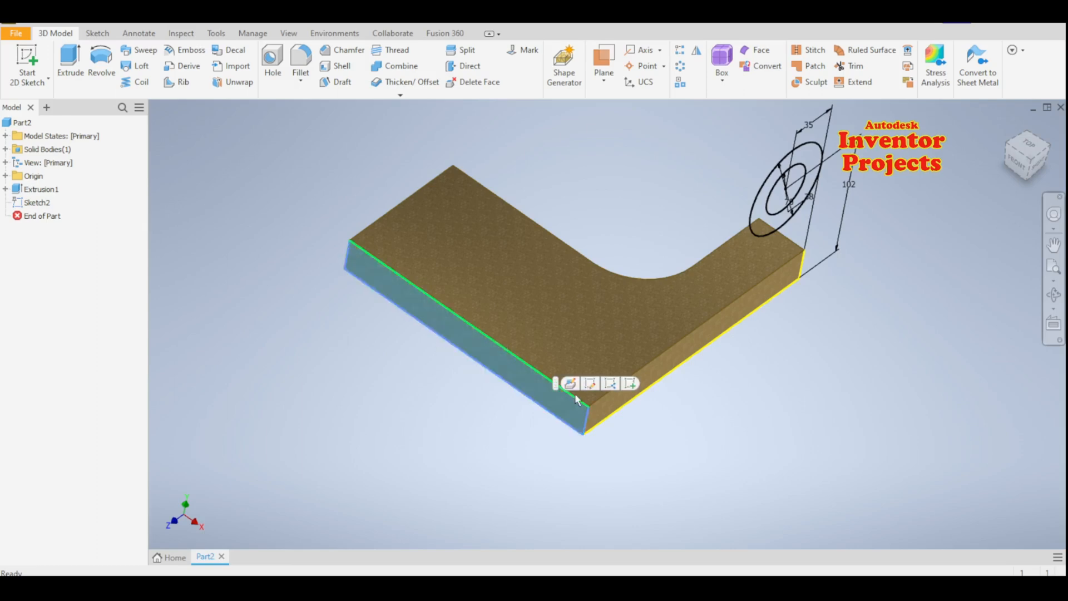
pyautogui.click(630, 384)
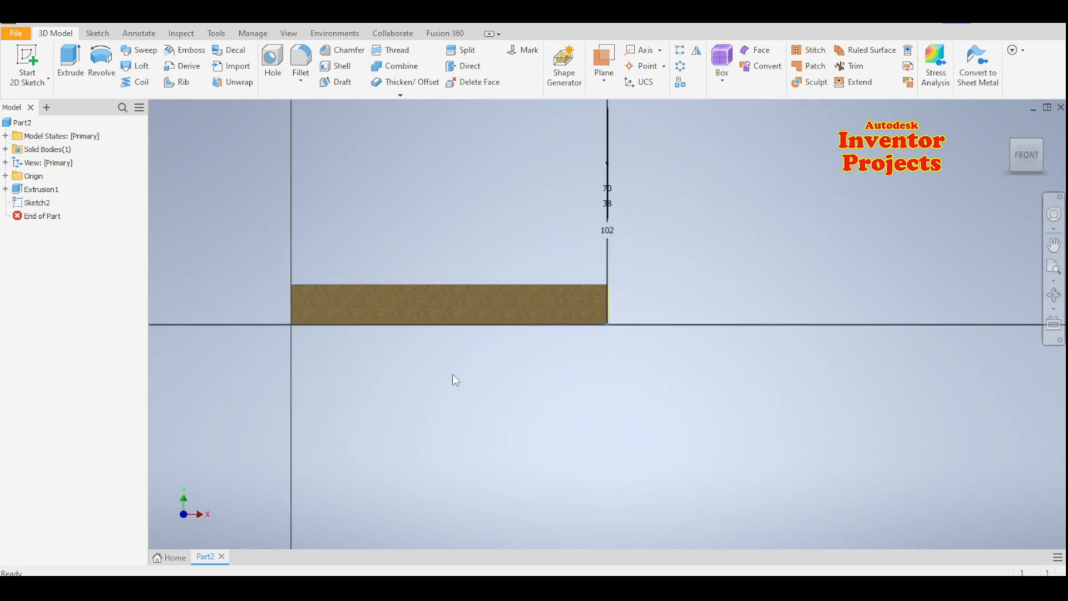
pyautogui.click(102, 59)
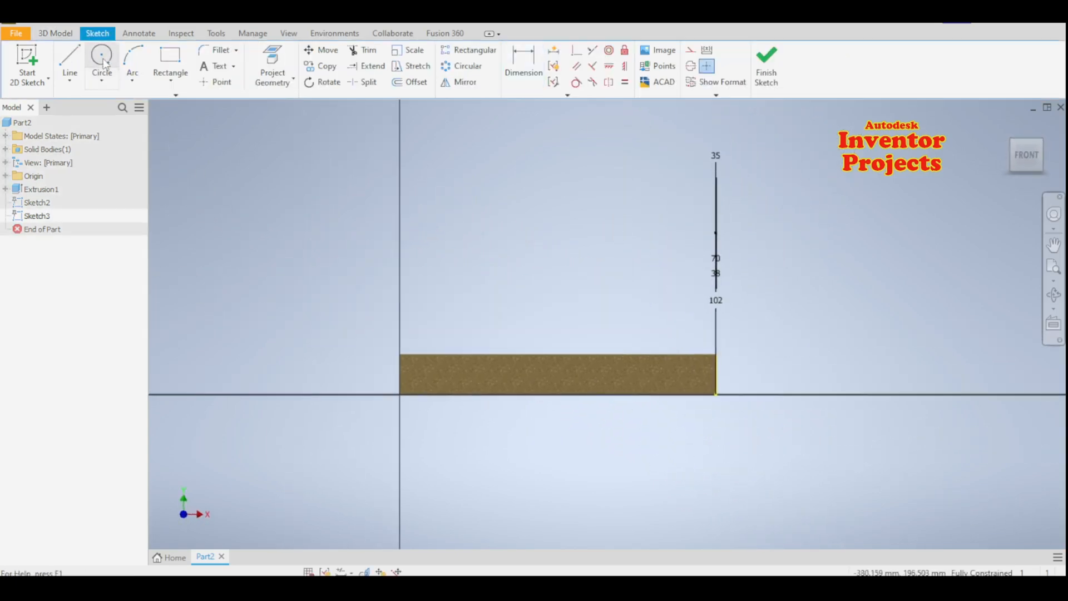
pyautogui.click(458, 212)
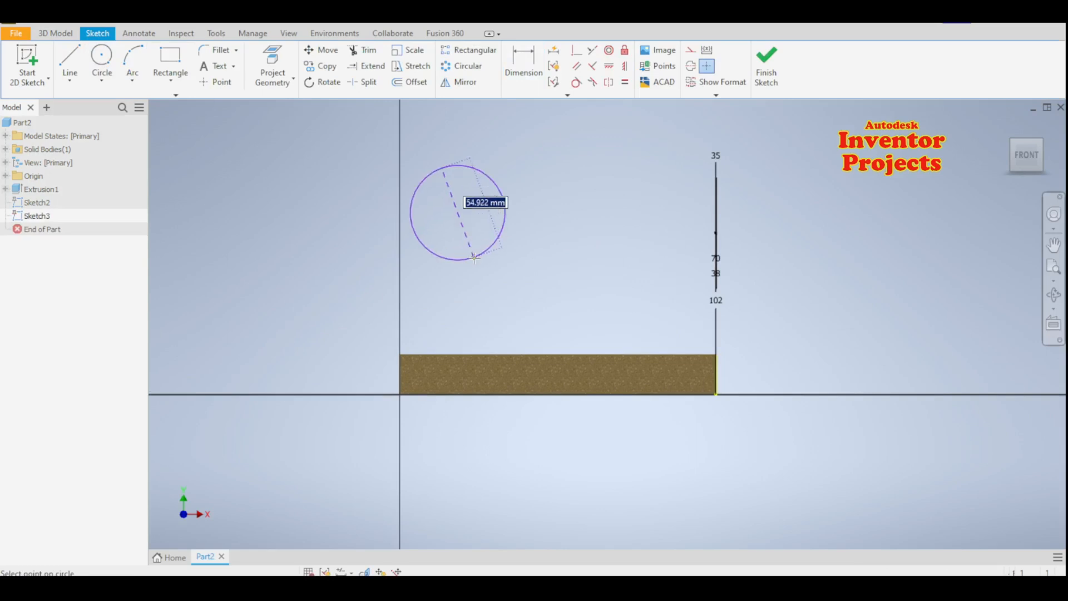
pyautogui.write('7')
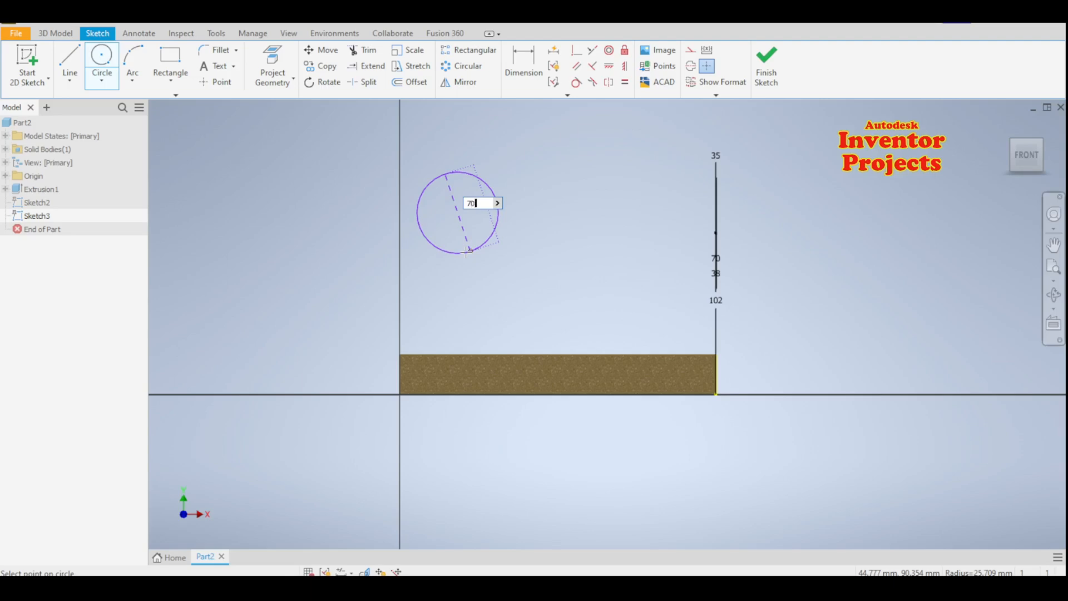
pyautogui.write('0')
pyautogui.press('Return')
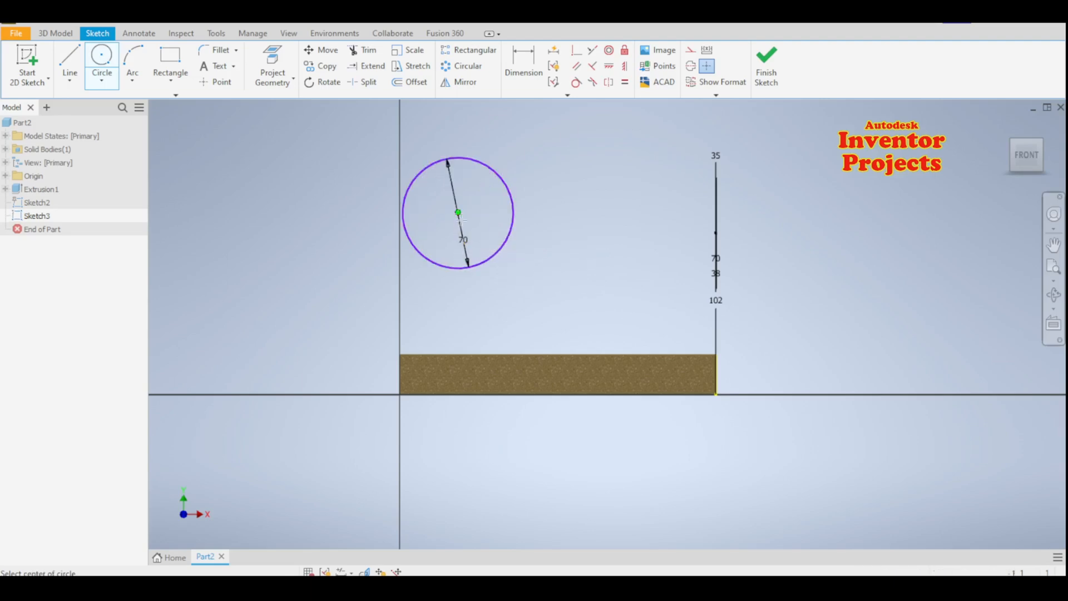
# Step: Draw a 38 mm diameter circle concentric with the 70 mm circle on the front face sketch
pyautogui.click(460, 216)
pyautogui.write('3')
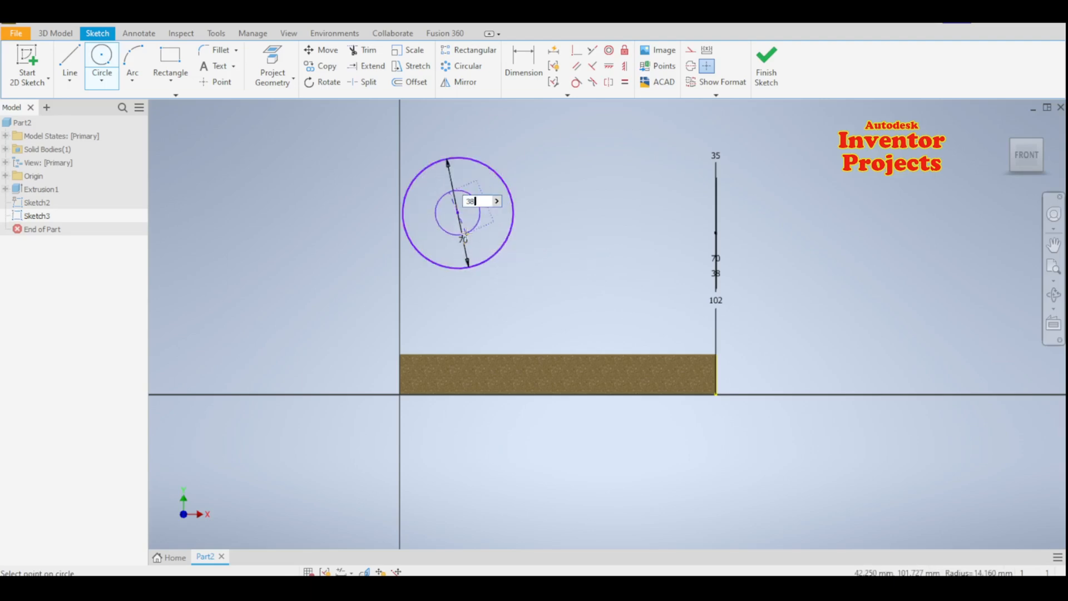
pyautogui.write('8')
pyautogui.press('Return')
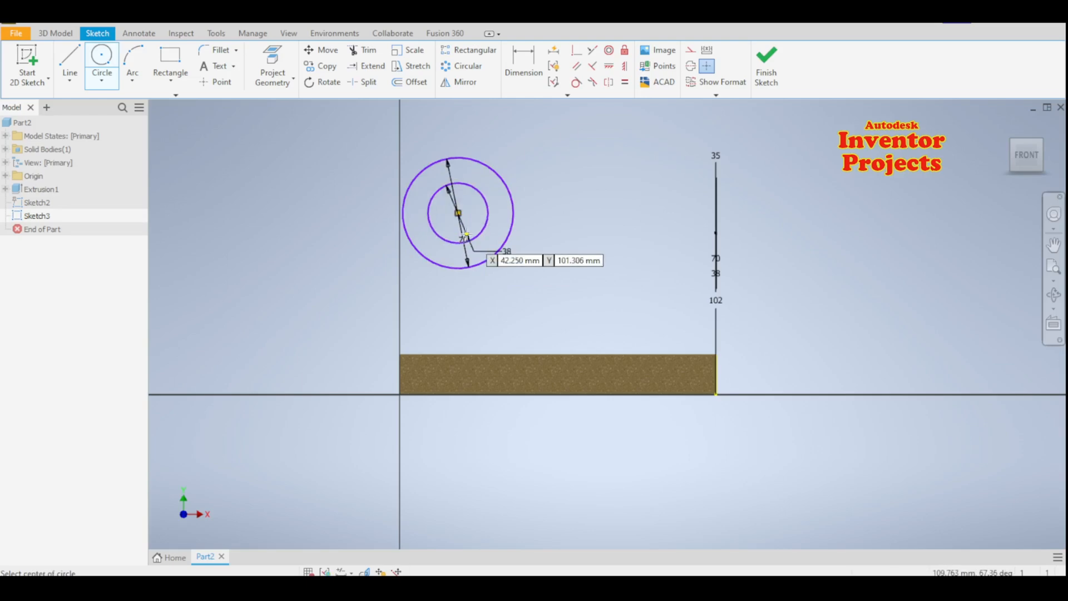
# Step: Dimension the front face circles' centre 102 mm above the plate's bottom edge
pyautogui.click(522, 67)
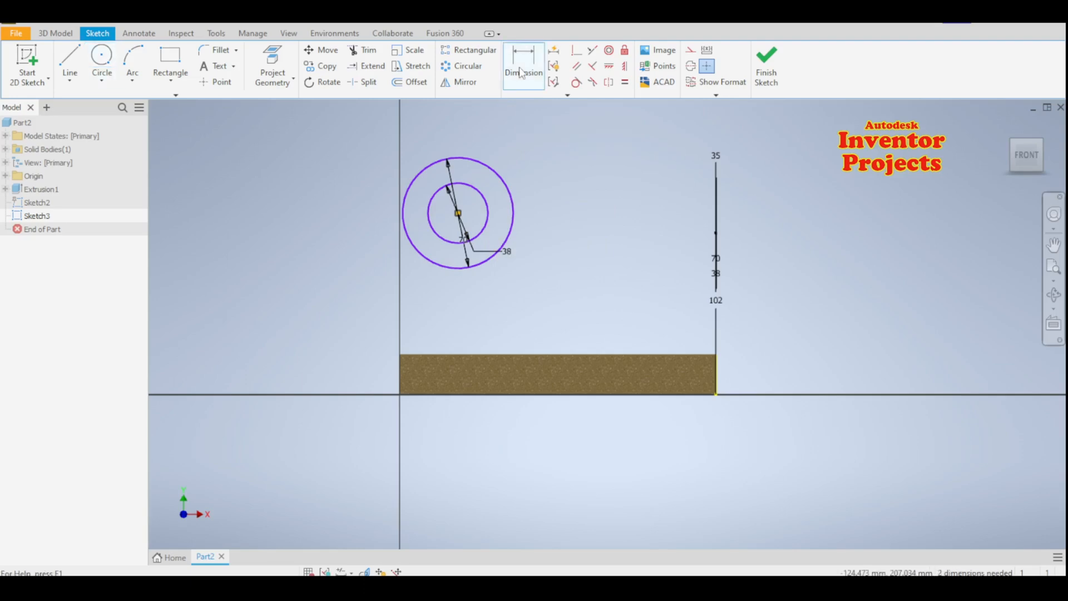
pyautogui.click(458, 212)
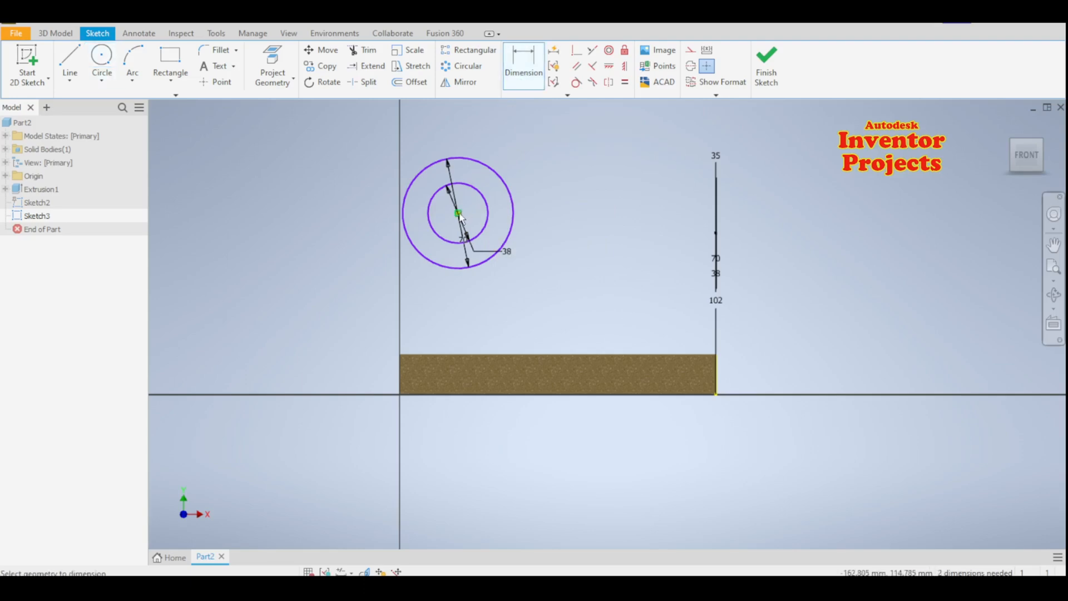
pyautogui.click(469, 395)
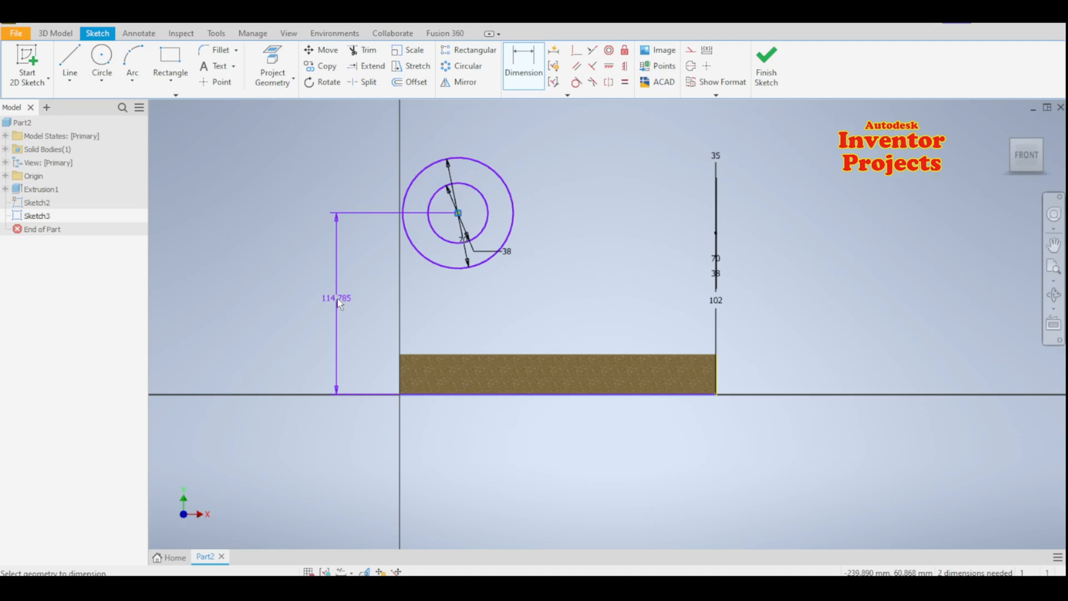
pyautogui.click(336, 298)
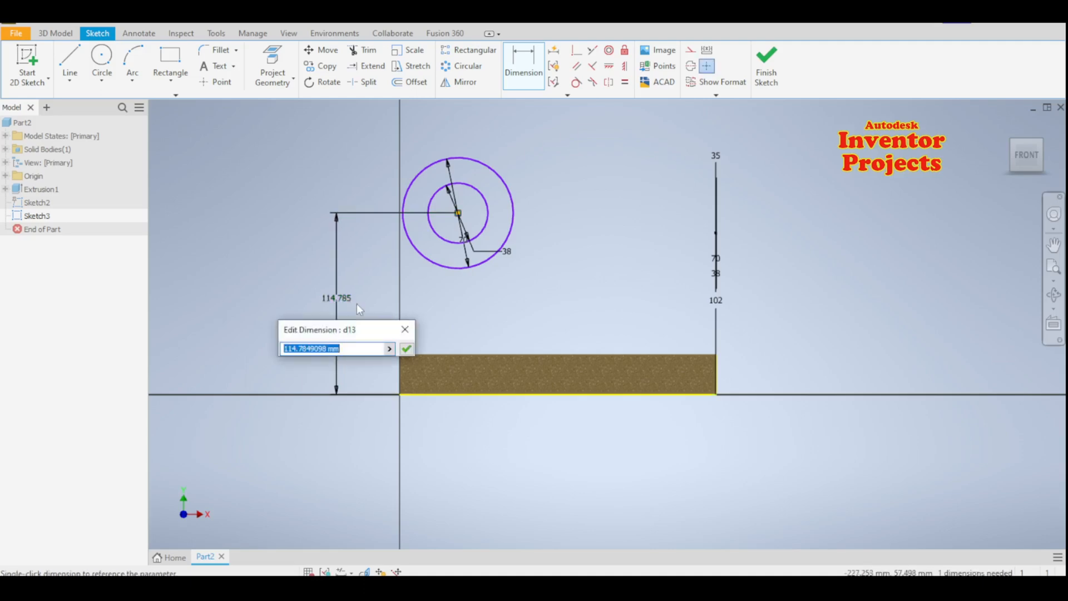
pyautogui.write('102')
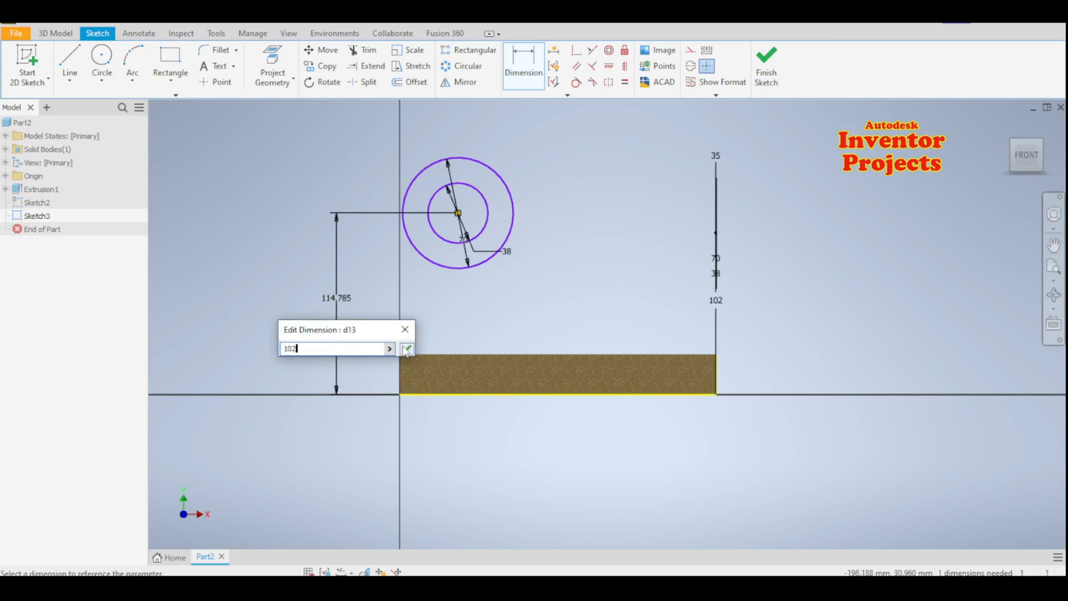
pyautogui.click(407, 349)
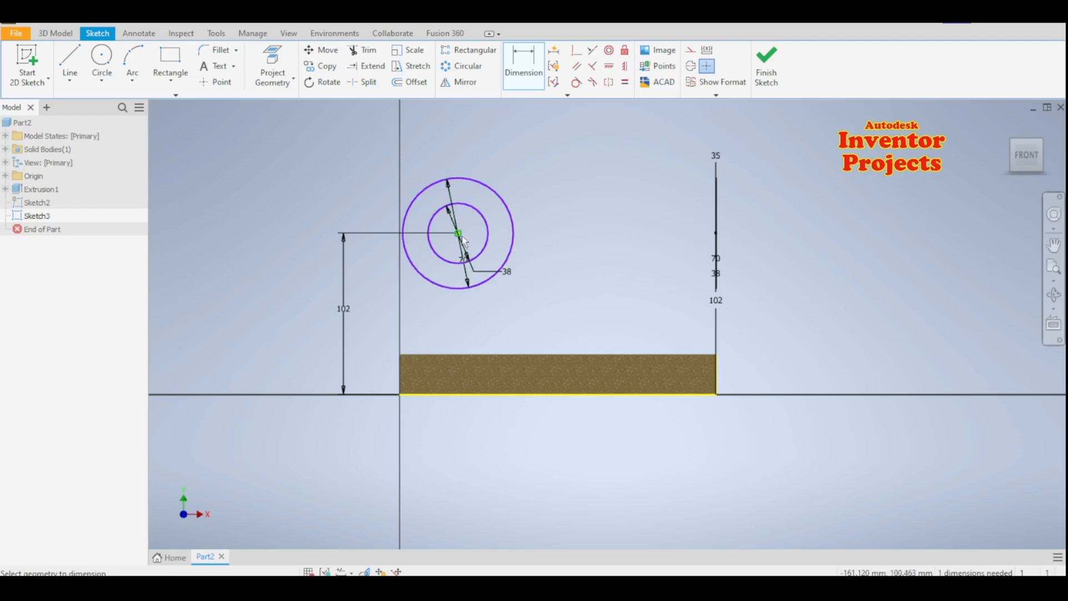
# Step: Dimension the circles' centre 83 mm horizontally from the front face's left vertical edge and finish the sketch
pyautogui.click(402, 381)
pyautogui.click(458, 234)
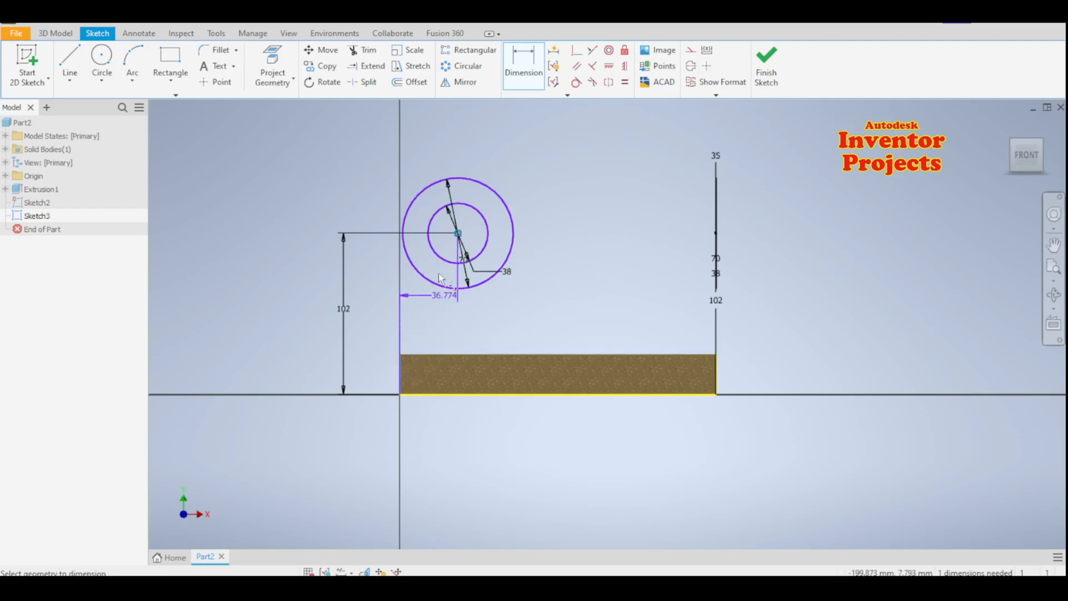
pyautogui.click(427, 145)
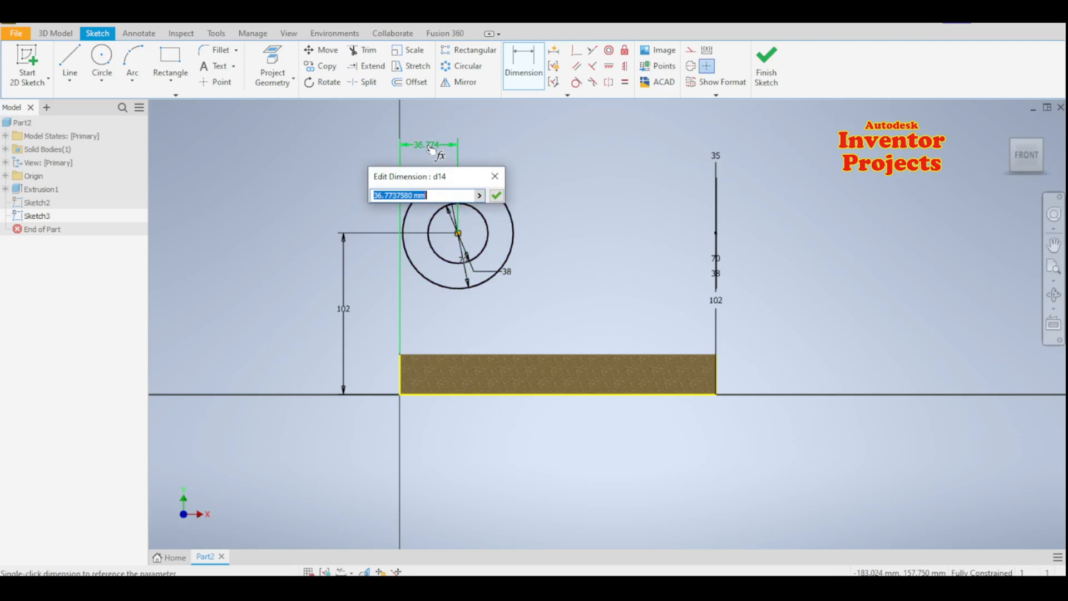
pyautogui.write('83')
pyautogui.click(497, 197)
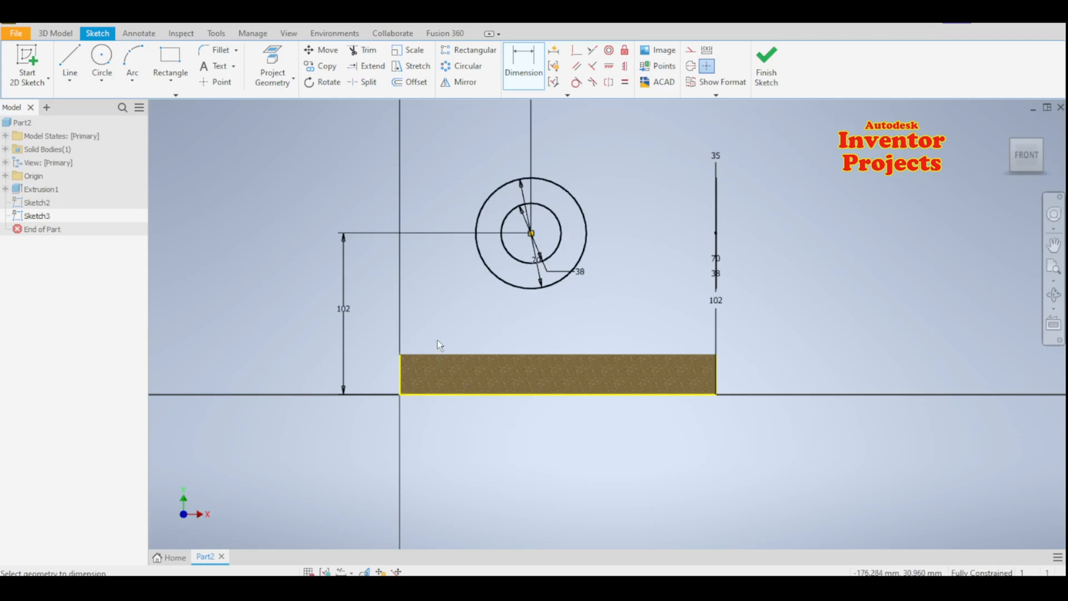
pyautogui.scroll(-3, 437, 335)
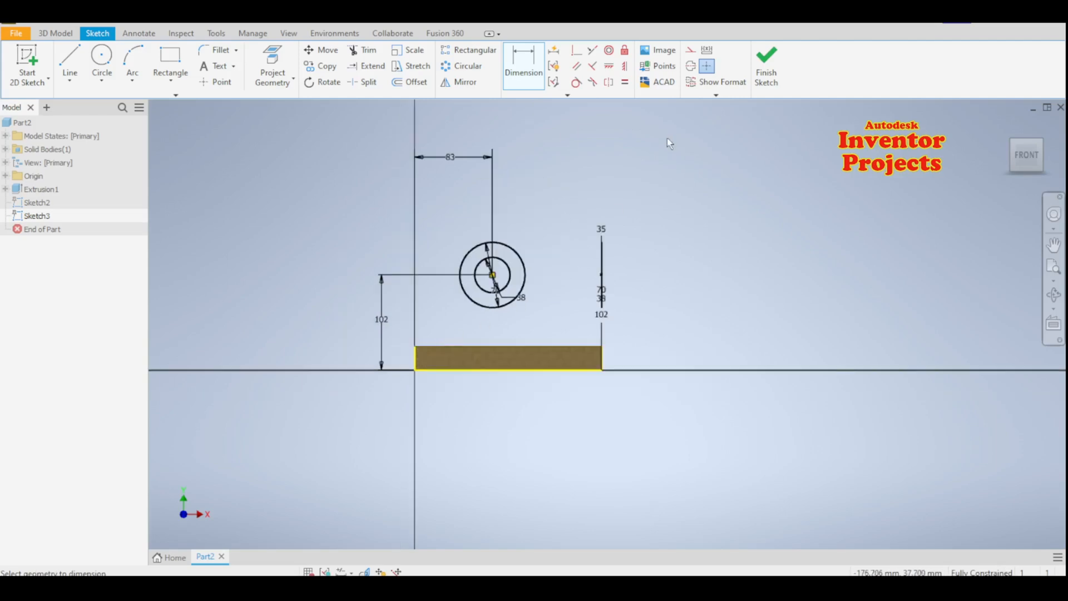
pyautogui.click(766, 65)
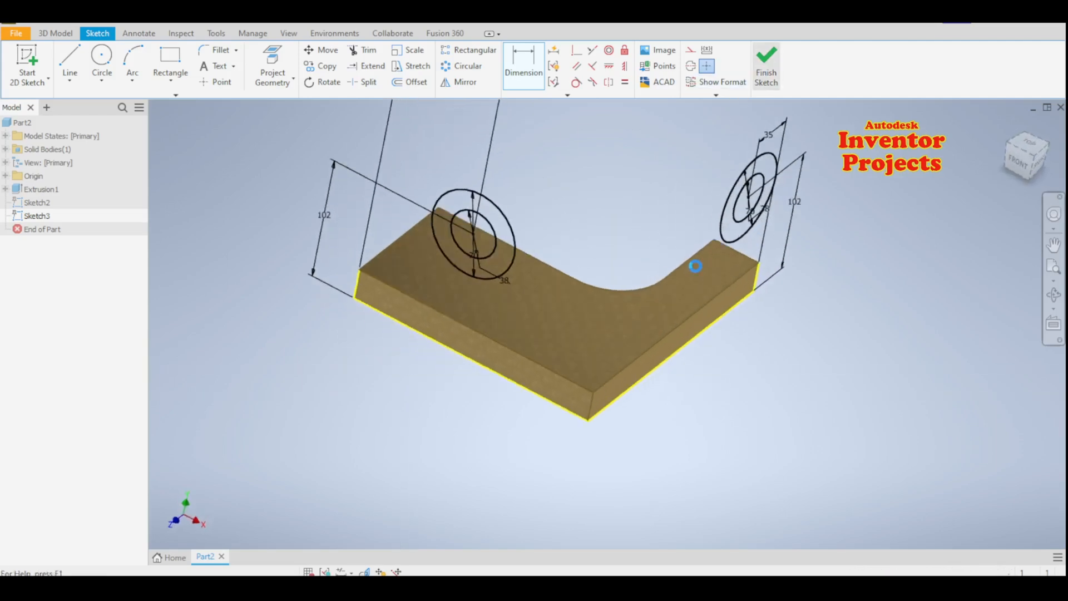
# Step: Start a sketch on the base plate's top face and project its two inner straight edges and the connecting arc
pyautogui.click(598, 319)
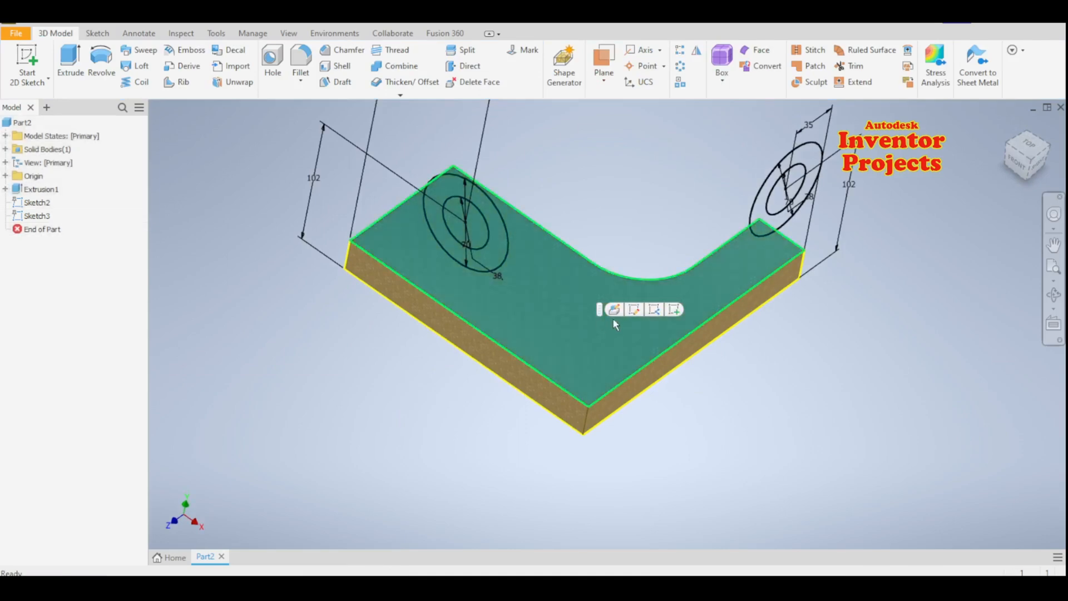
pyautogui.click(673, 309)
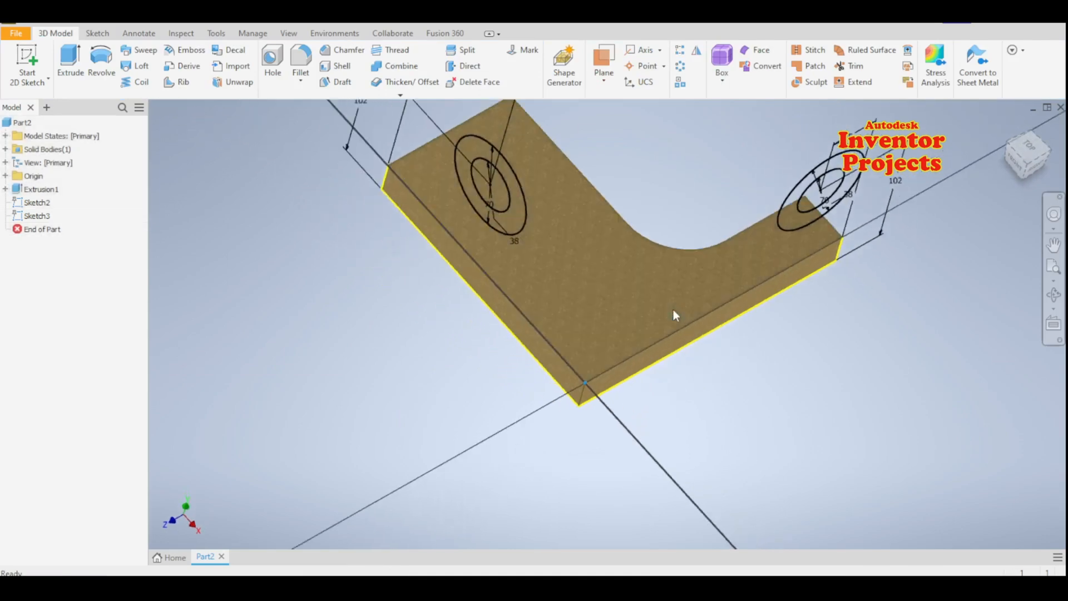
pyautogui.moveTo(509, 292)
pyautogui.mouseDown(button='middle')
pyautogui.moveTo(466, 350)
pyautogui.moveTo(348, 401)
pyautogui.mouseUp(button='middle')
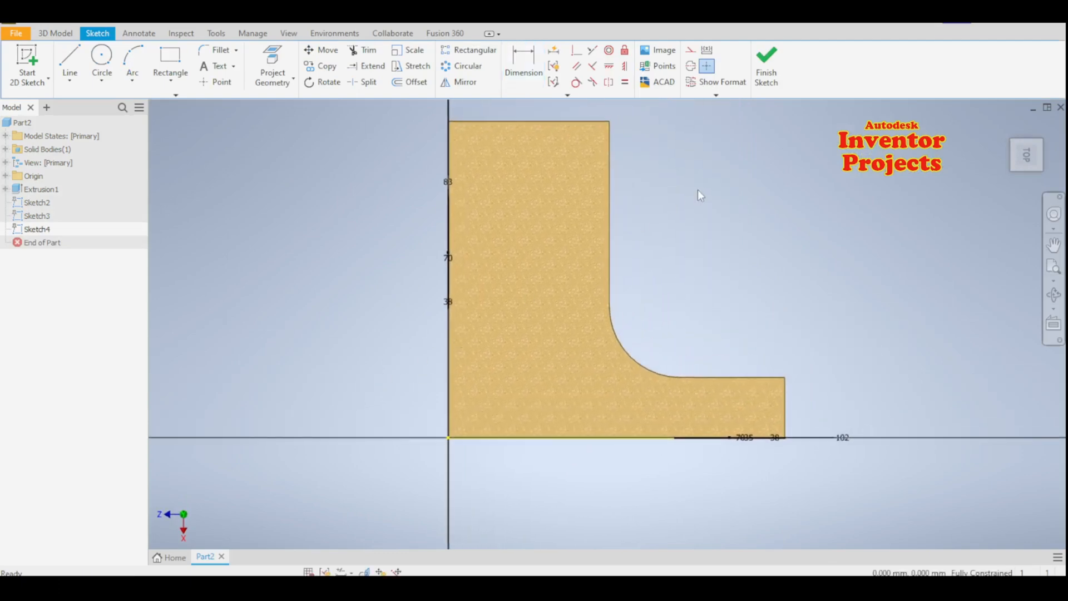
pyautogui.click(272, 62)
pyautogui.click(609, 204)
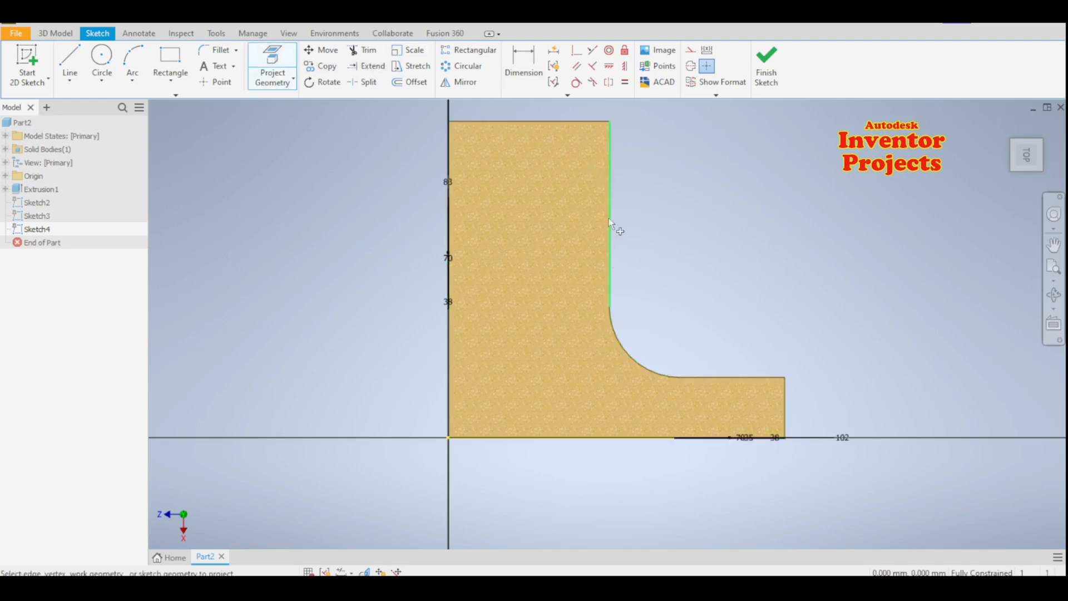
pyautogui.click(671, 365)
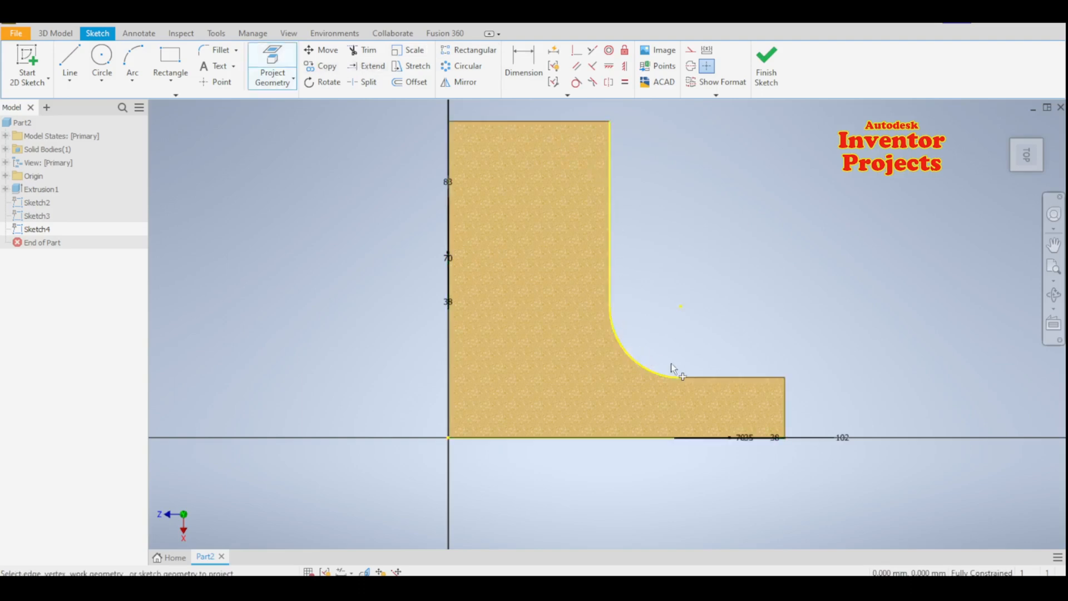
pyautogui.click(697, 341)
# Step: Offset the projected inner edge chain 19 mm inward onto the plate
pyautogui.click(410, 82)
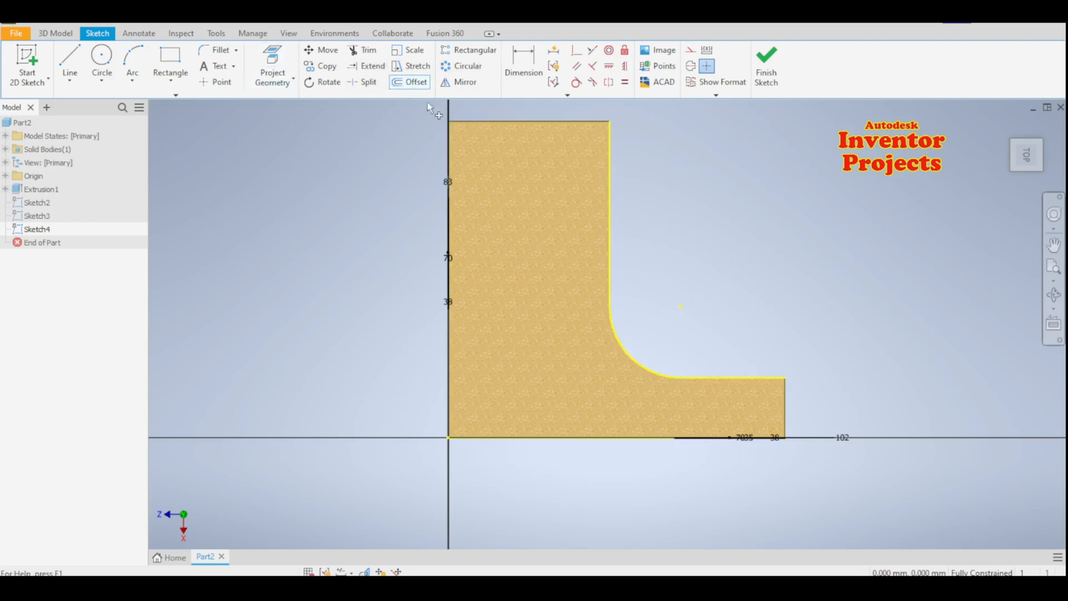
pyautogui.click(610, 251)
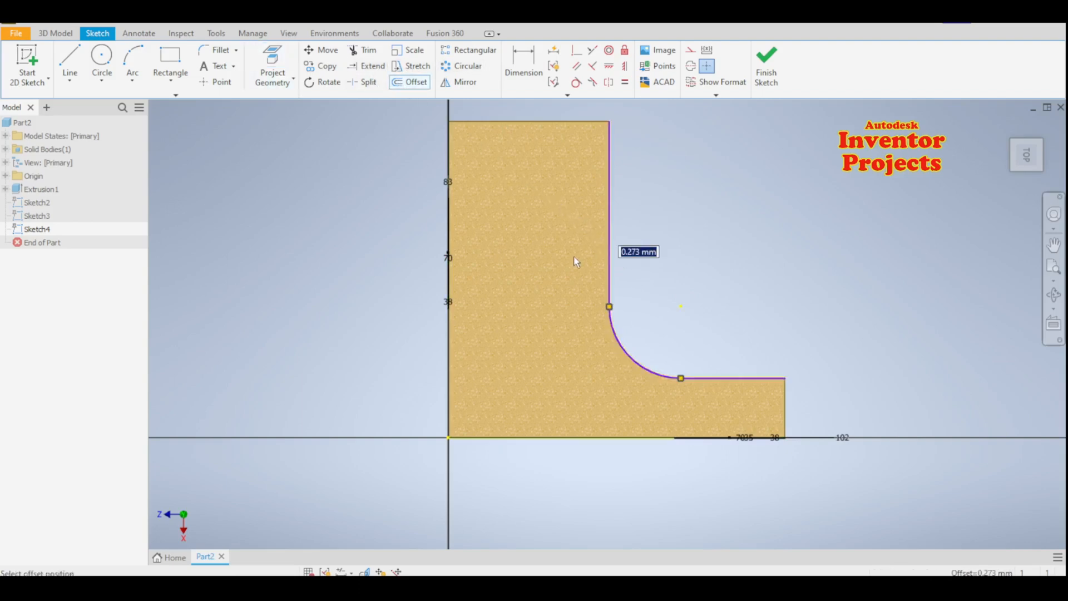
pyautogui.write('1')
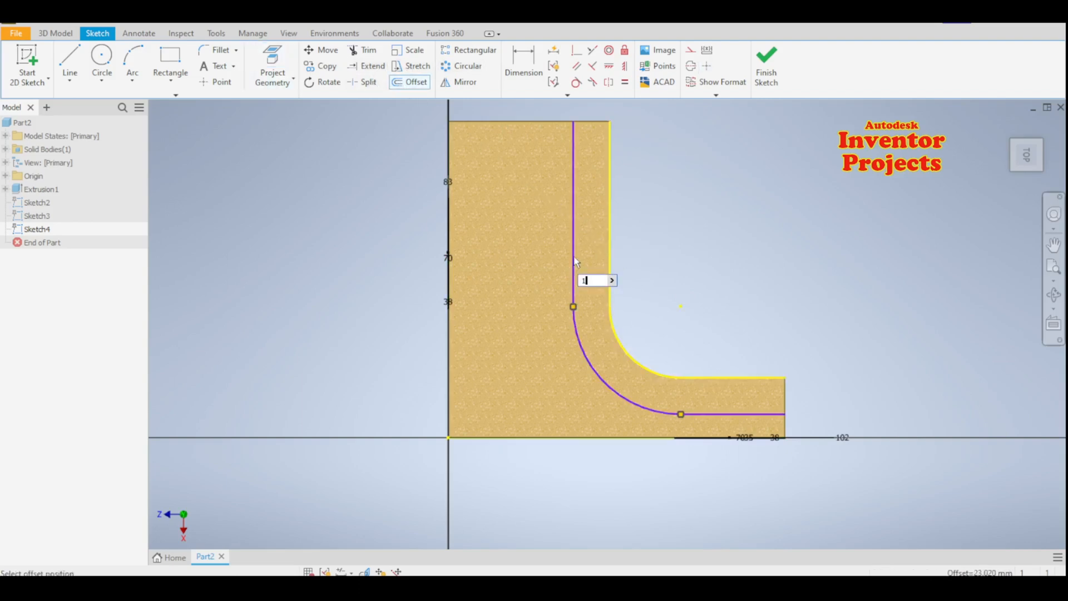
pyautogui.write('9')
pyautogui.press('Return')
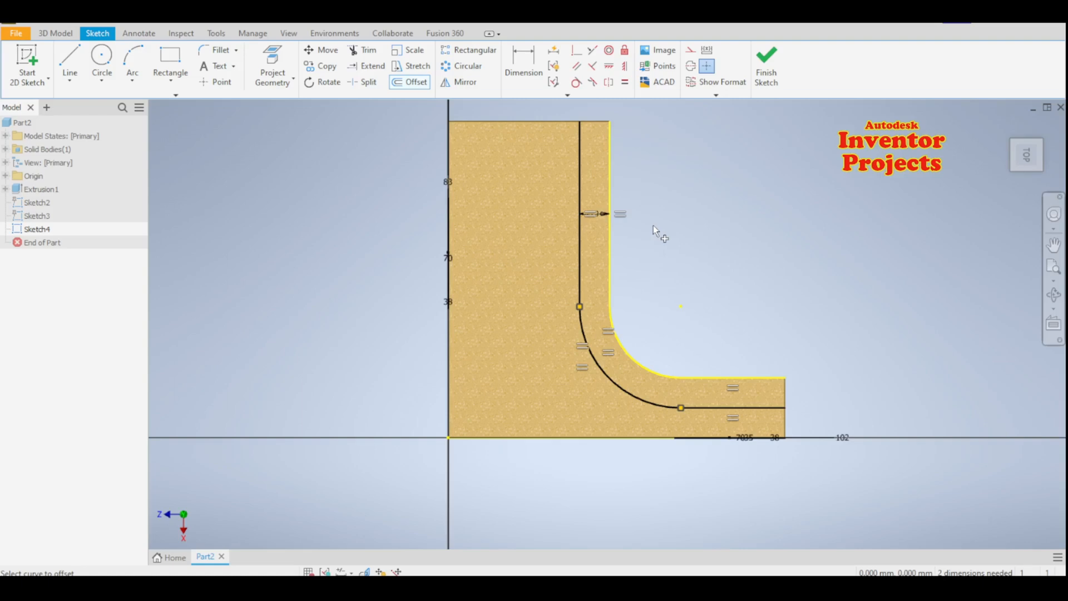
pyautogui.press('Escape')
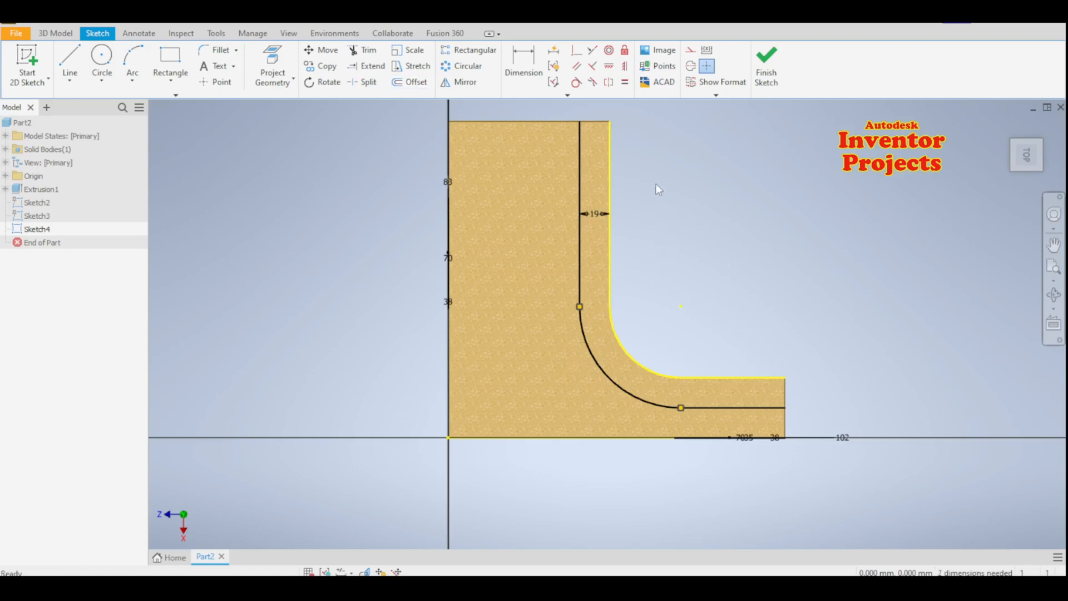
# Step: Draw a line straight across the 19 mm strip on the wide leg, from the offset line to the projected inner edge
pyautogui.click(78, 65)
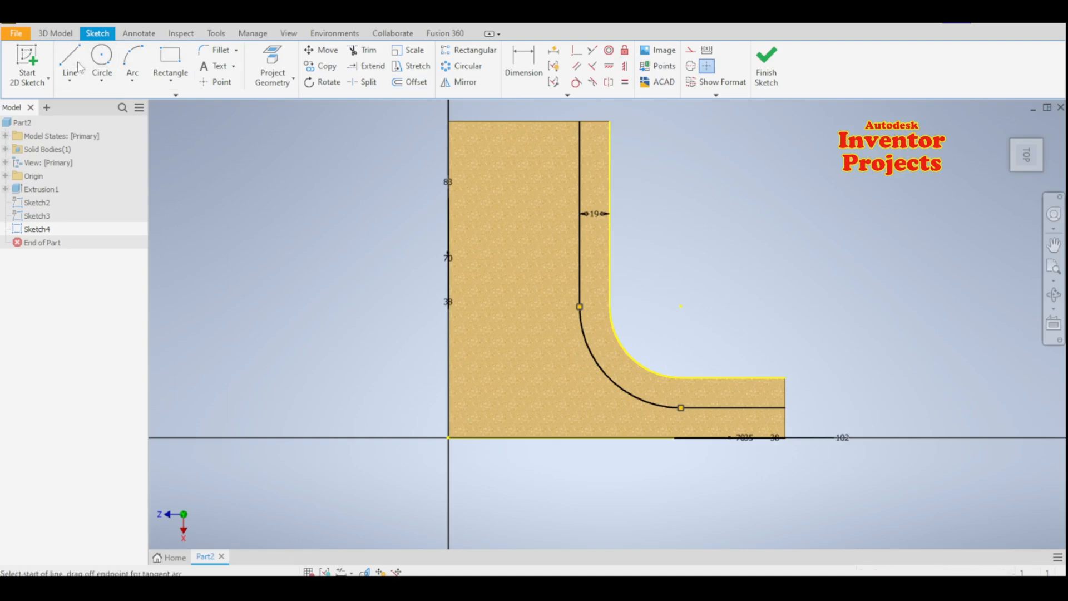
pyautogui.click(580, 189)
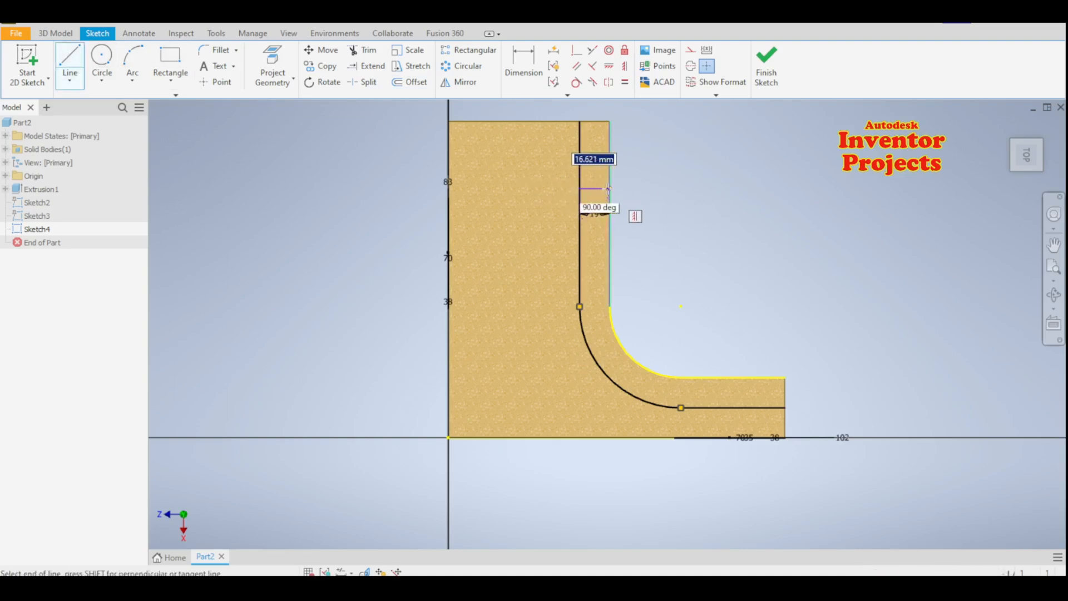
pyautogui.click(610, 189)
pyautogui.press('Escape')
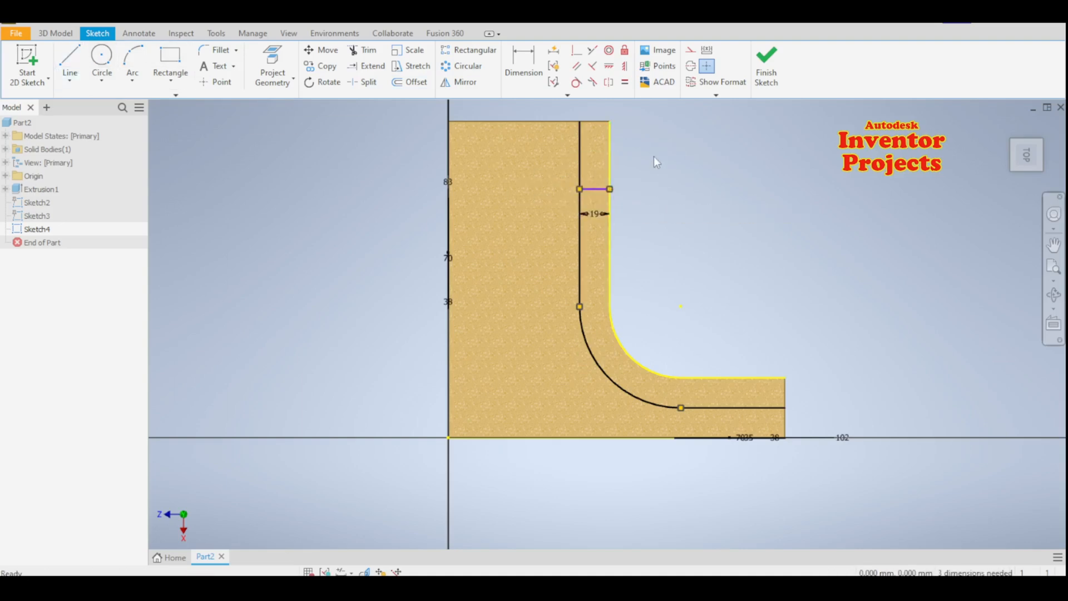
# Step: Dimension the cross line 48 mm from the wide leg's end edge and trim the offset line between them
pyautogui.press('d')
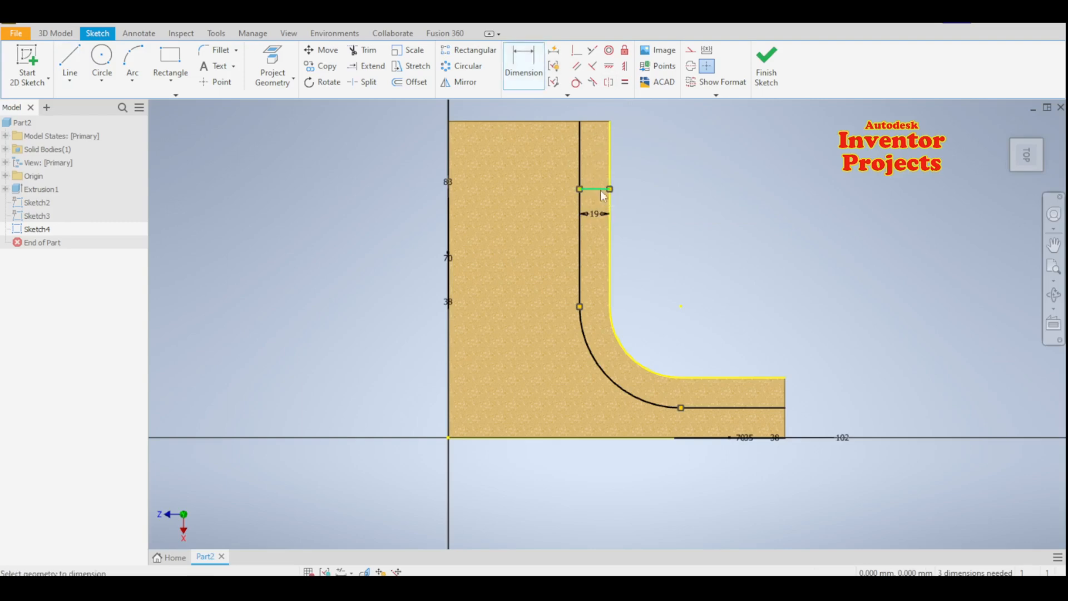
pyautogui.click(600, 189)
pyautogui.click(601, 122)
pyautogui.click(668, 163)
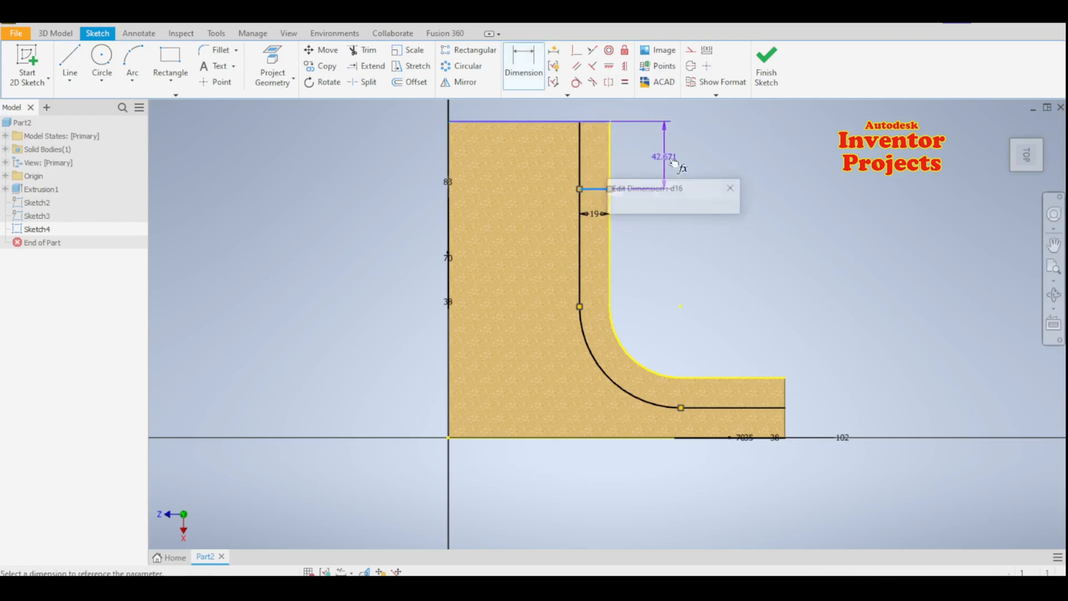
pyautogui.write('48')
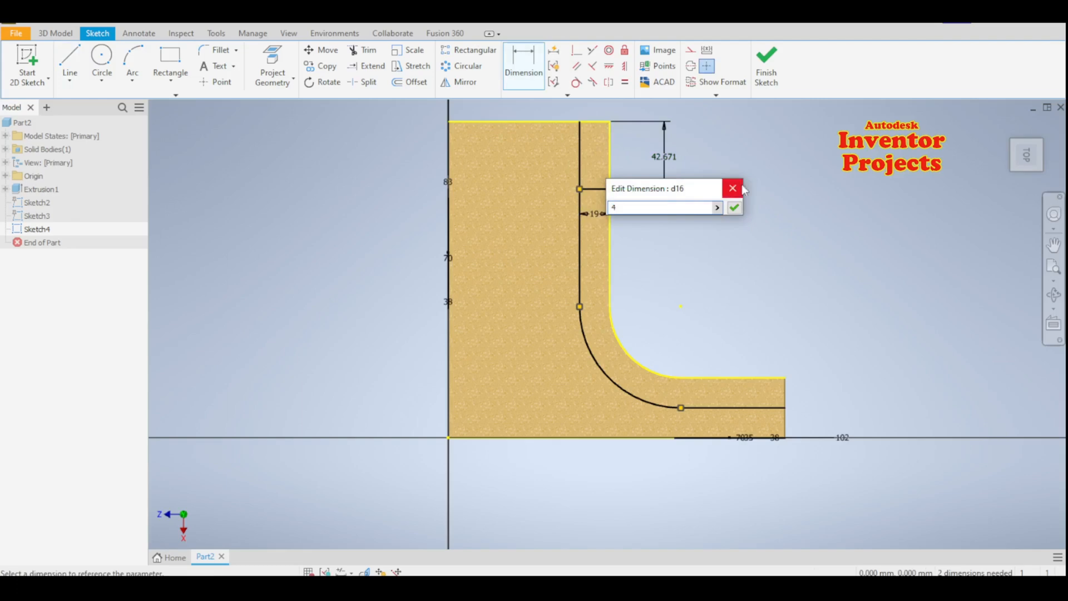
pyautogui.click(735, 208)
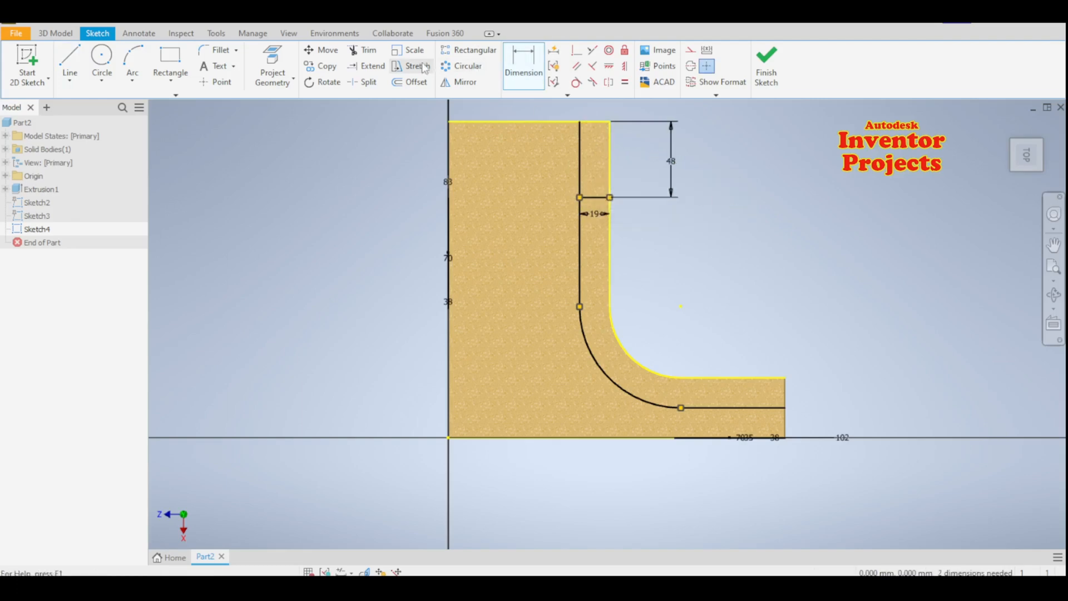
pyautogui.click(362, 50)
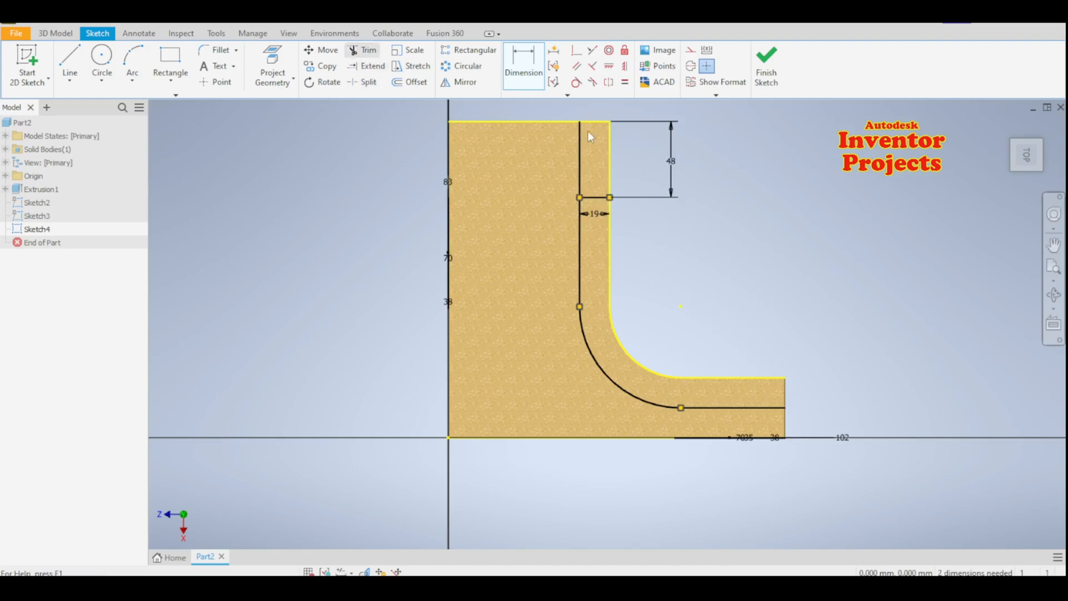
pyautogui.click(580, 159)
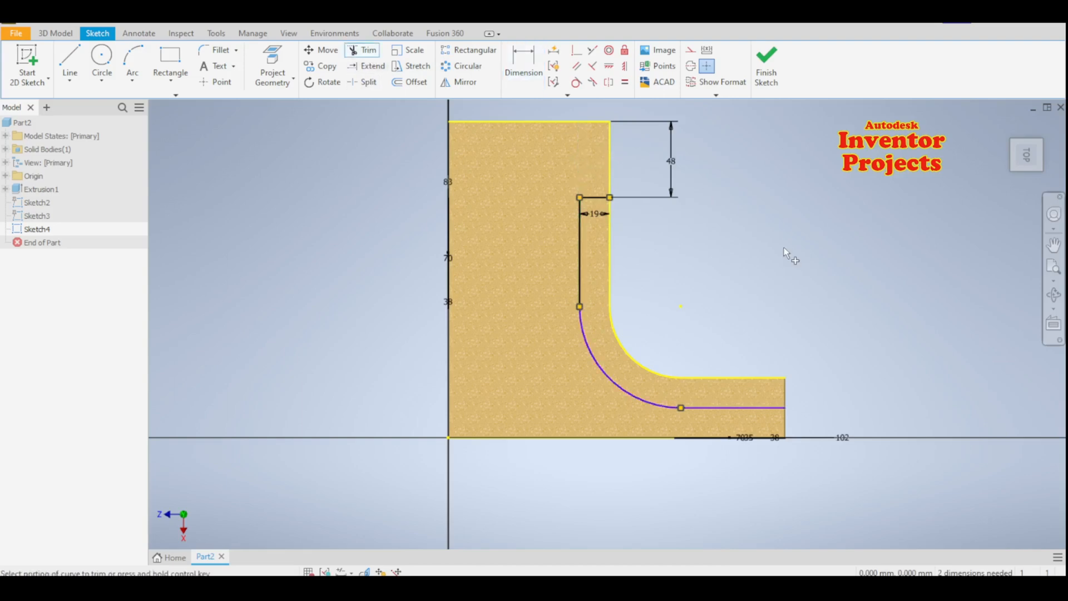
pyautogui.click(69, 61)
pyautogui.click(785, 408)
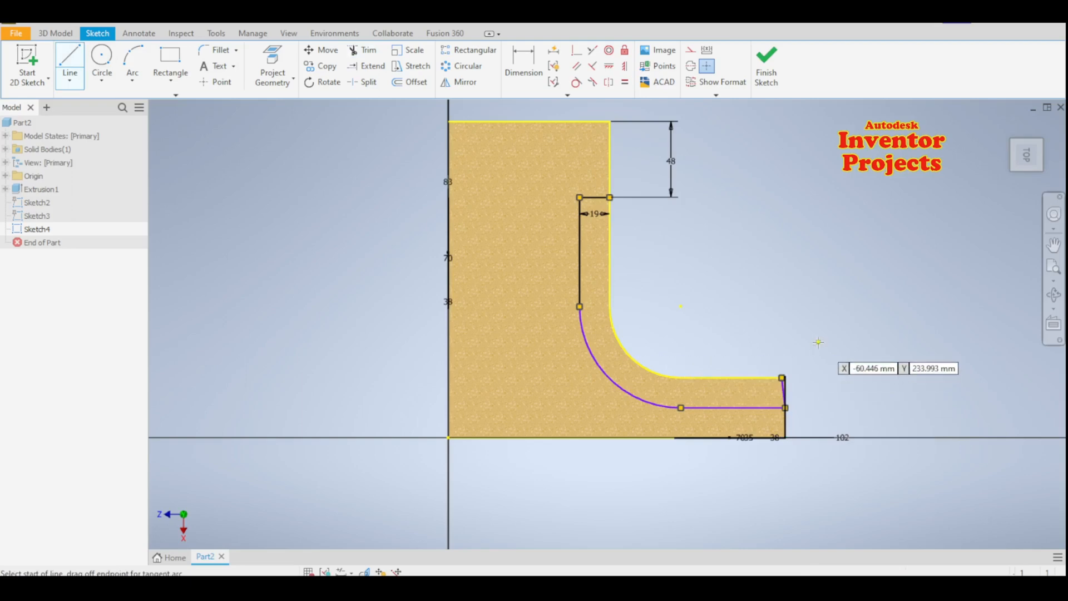
pyautogui.click(782, 377)
pyautogui.scroll(3, 784, 397)
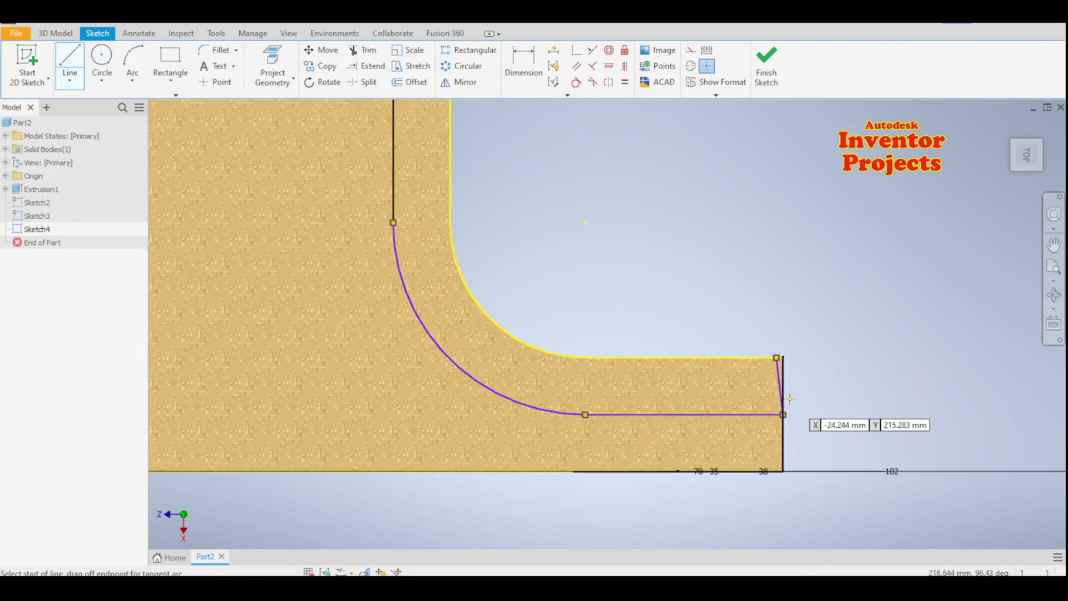
pyautogui.press('Escape')
pyautogui.hotkey('ctrl', 'z')
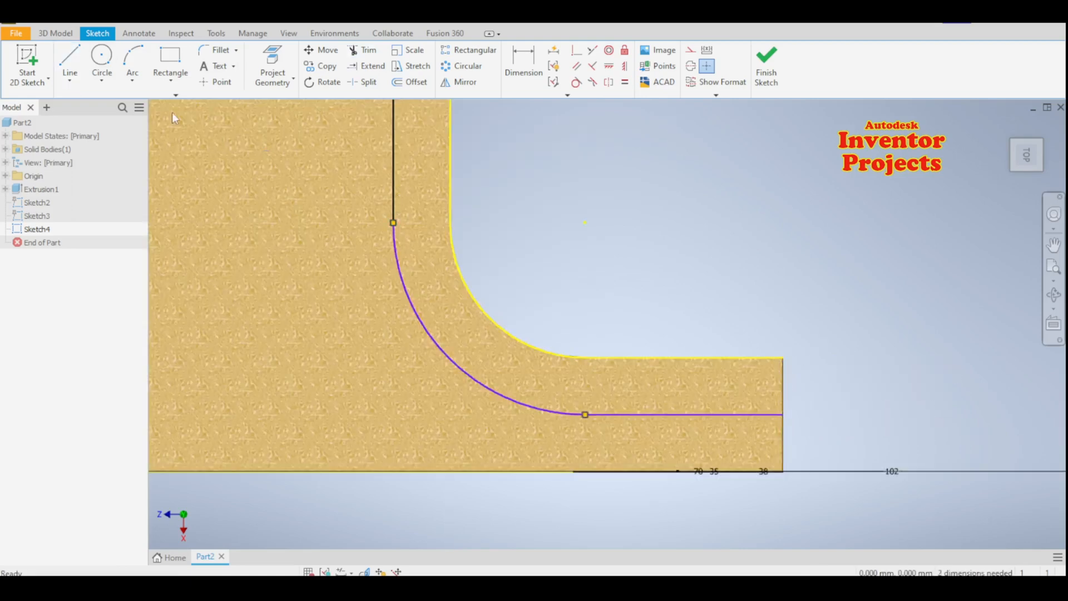
# Step: Close the strip on the narrow leg with a 19 mm line from the offset line's end to the plate corner and finish the sketch
pyautogui.press('l')
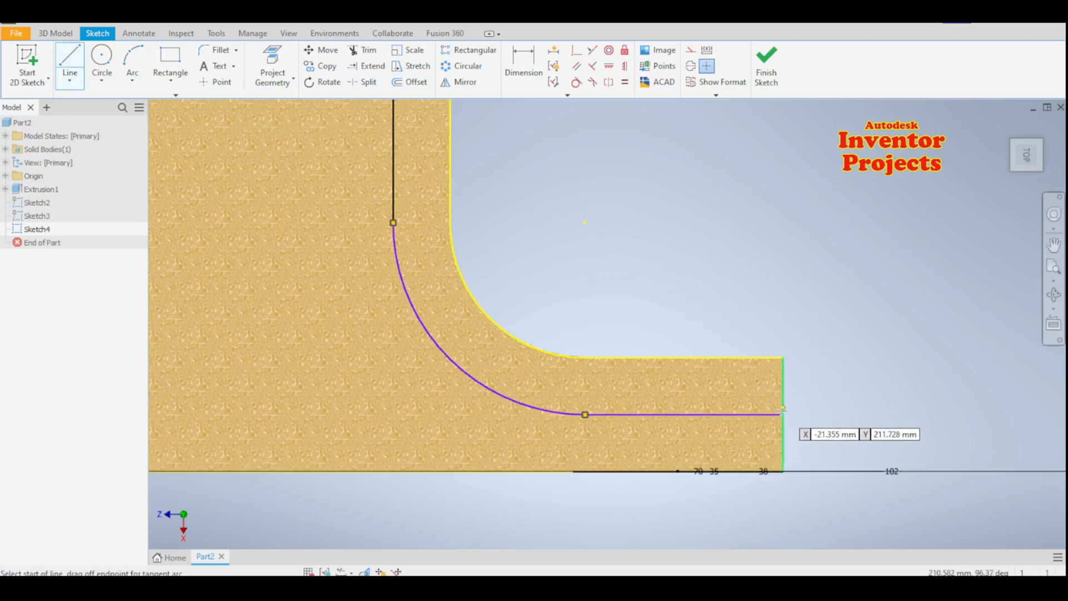
pyautogui.click(783, 415)
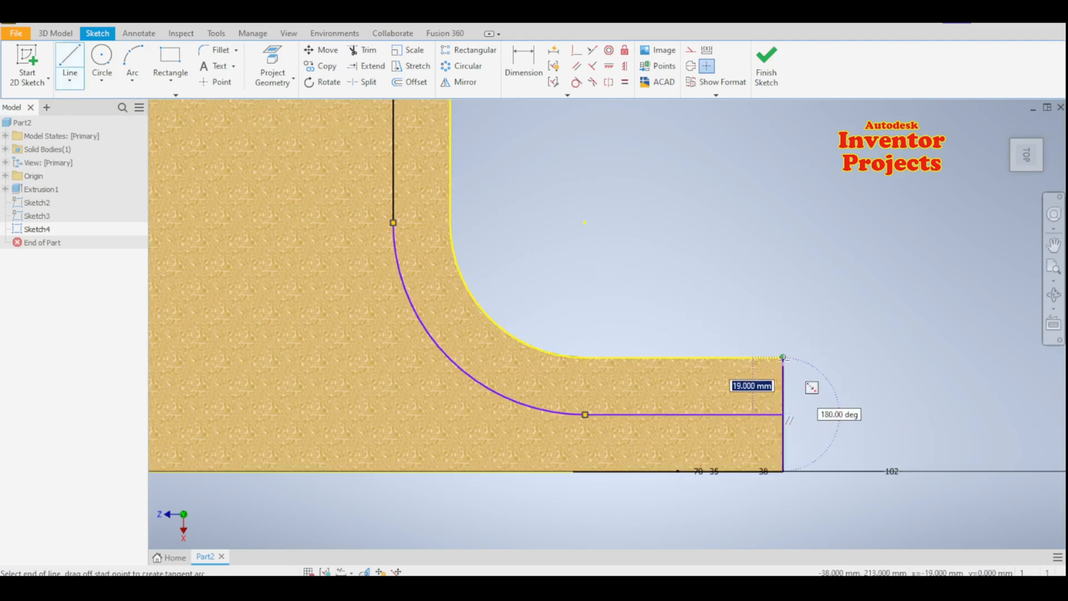
pyautogui.click(784, 357)
pyautogui.press('Escape')
pyautogui.scroll(-5, 819, 323)
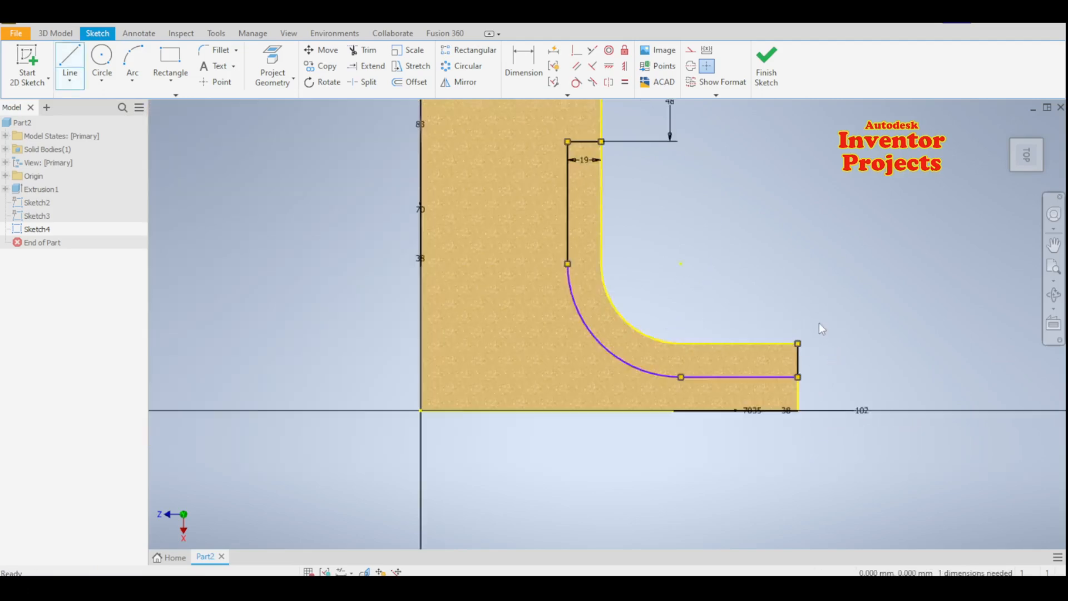
pyautogui.click(766, 75)
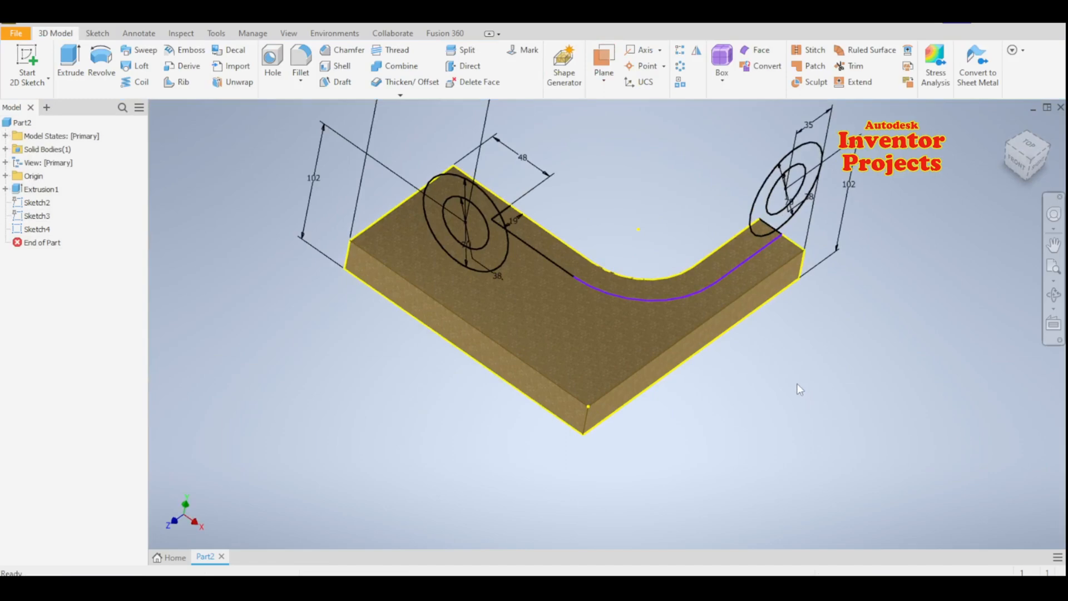
# Step: Extrude the curved wall profile 75 mm upward from the base plate, joined to the body
pyautogui.moveTo(797, 383); pyautogui.dragTo(795, 411, button='middle')
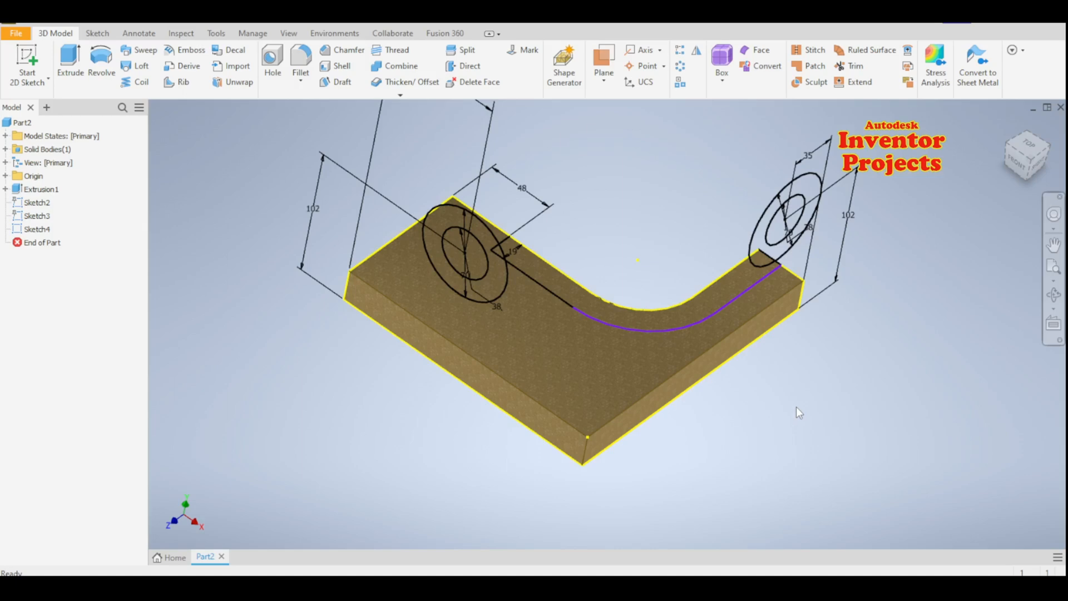
pyautogui.moveTo(790, 391); pyautogui.dragTo(776, 405, button='middle')
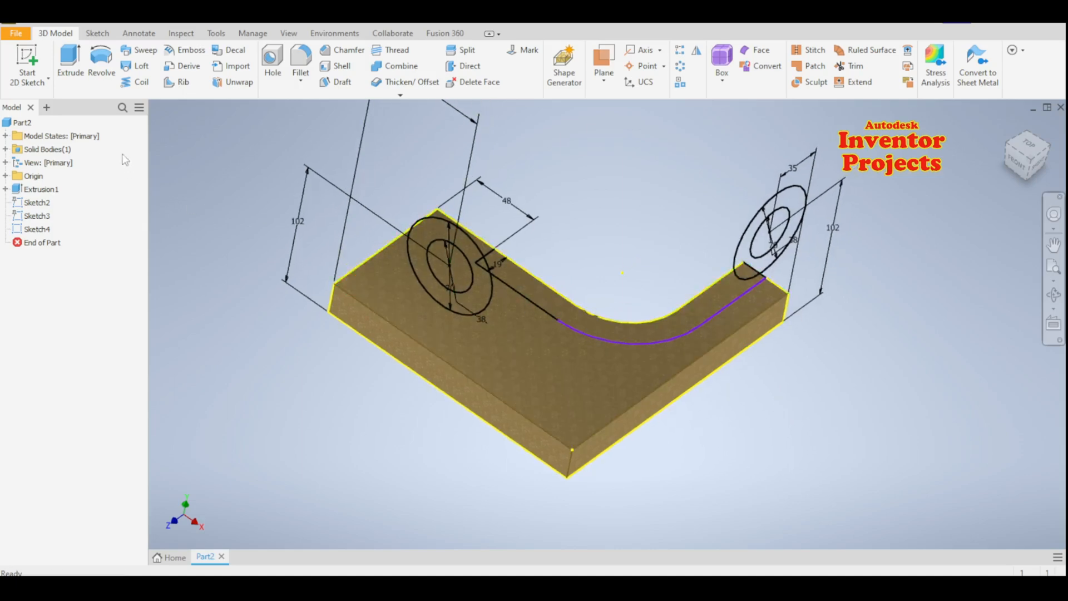
pyautogui.click(70, 60)
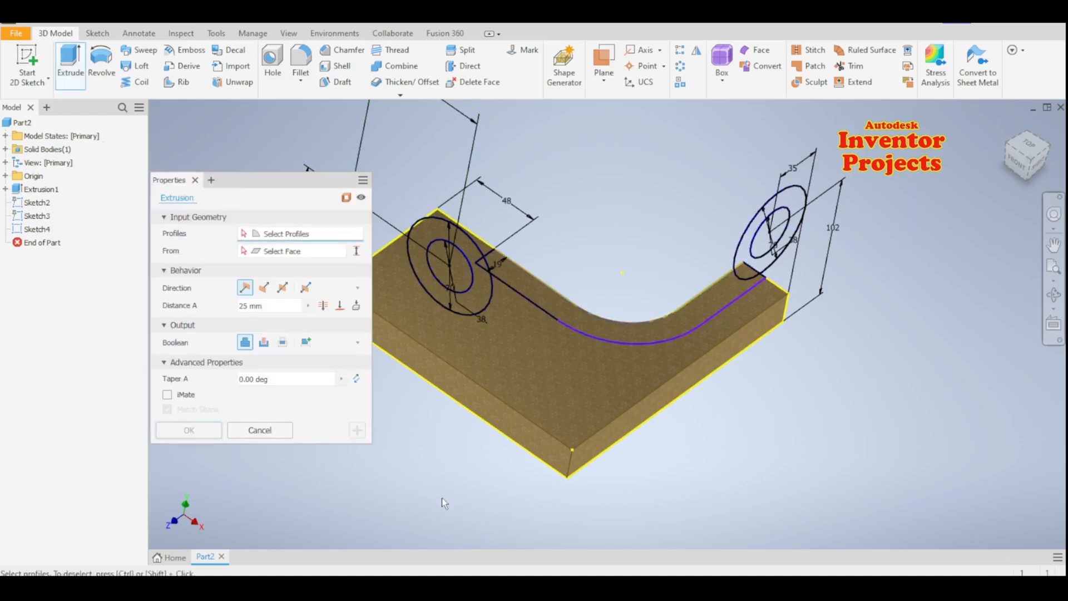
pyautogui.click(604, 333)
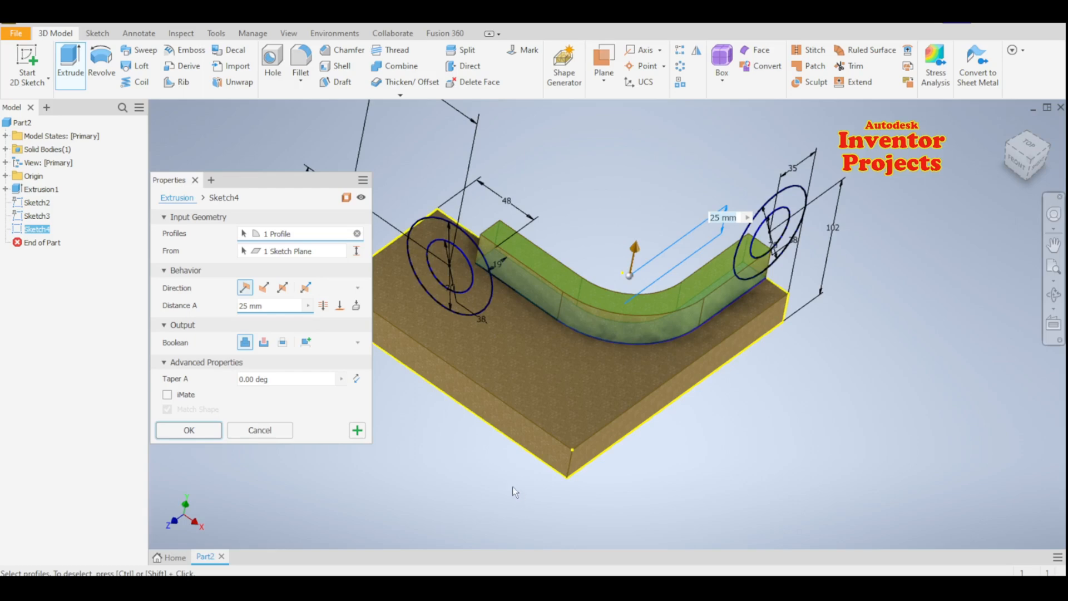
pyautogui.doubleClick(229, 307)
pyautogui.write('75')
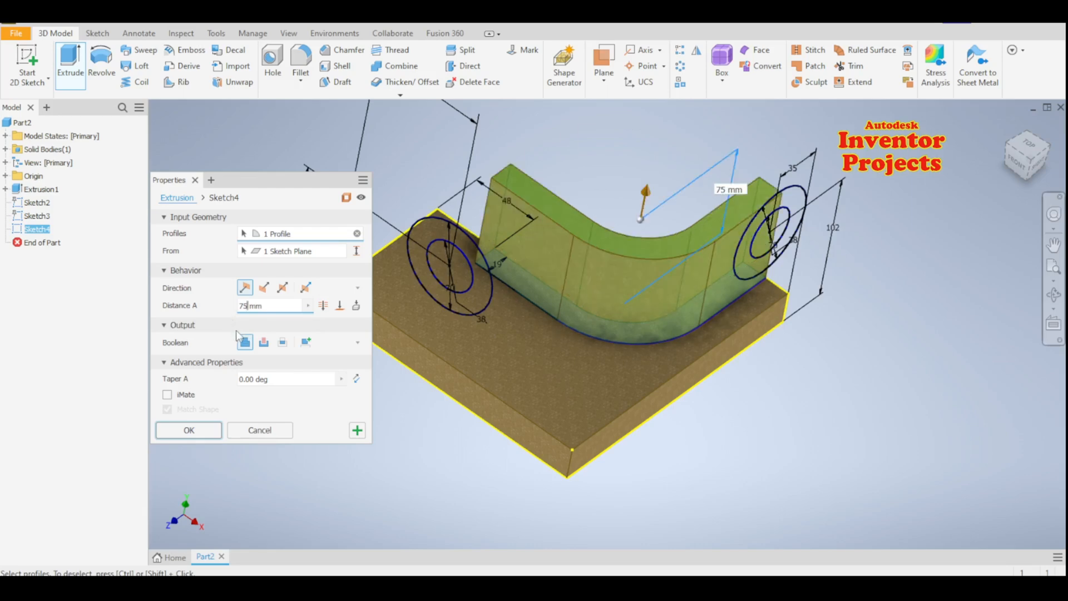
pyautogui.click(357, 434)
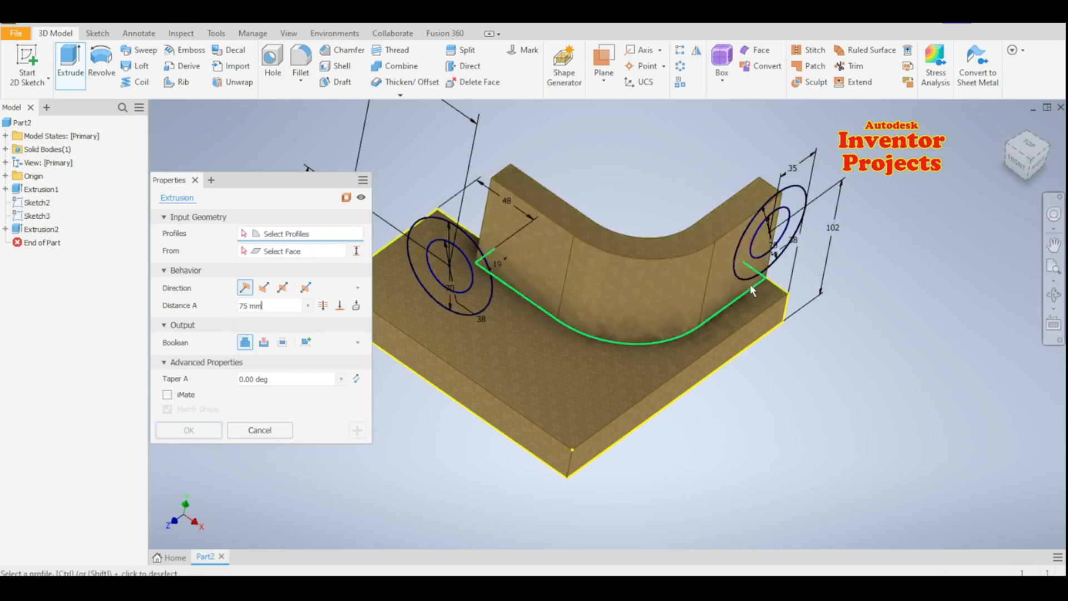
# Step: Extrude the ring between the circles above the narrow leg 52 mm in the flipped direction, joined to the wall
pyautogui.click(765, 271)
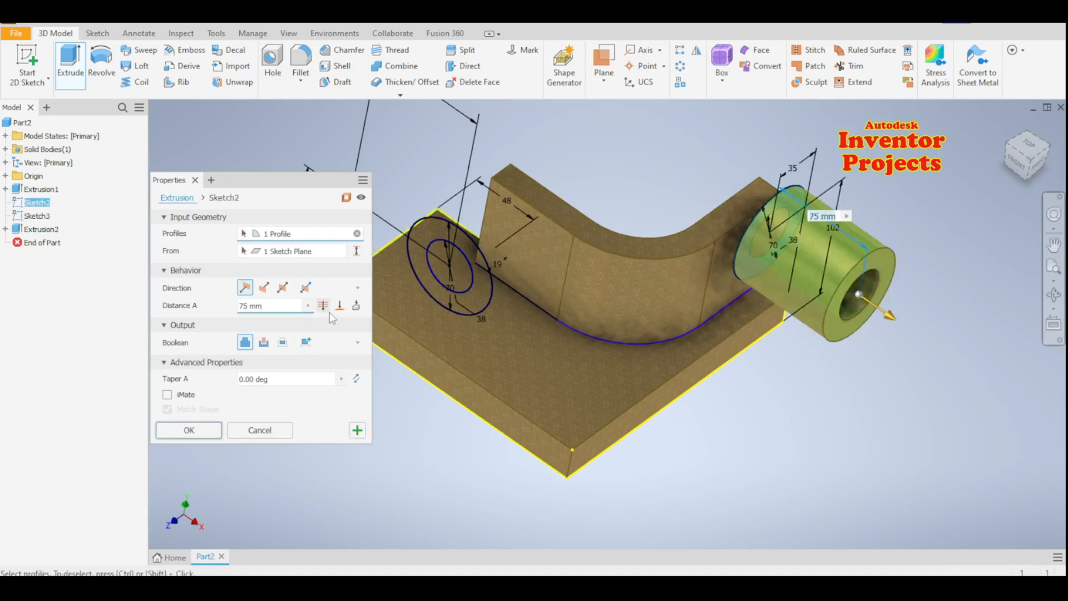
pyautogui.click(263, 290)
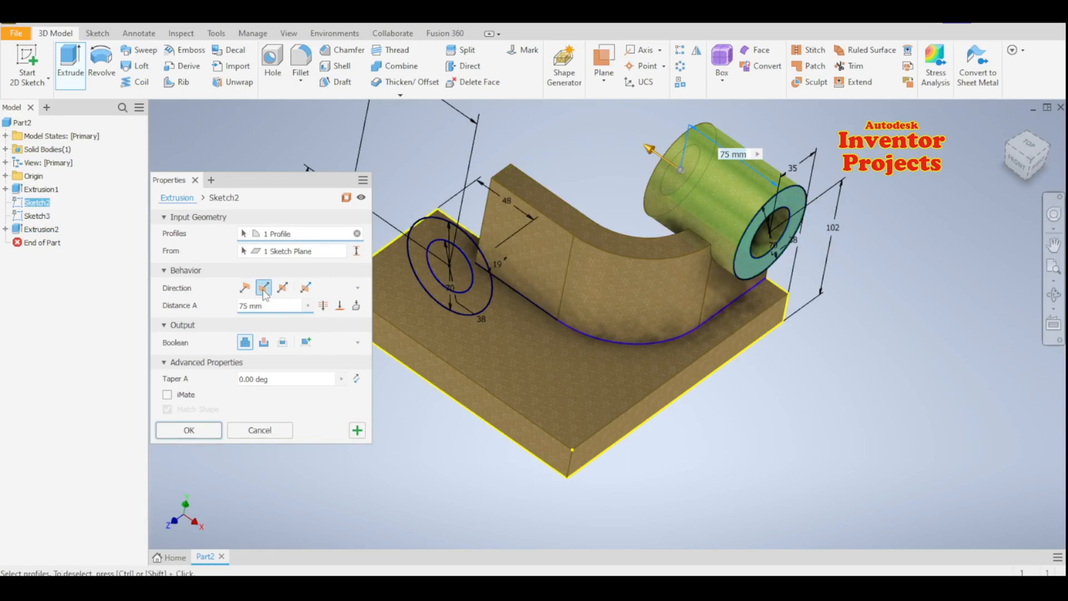
pyautogui.doubleClick(247, 306)
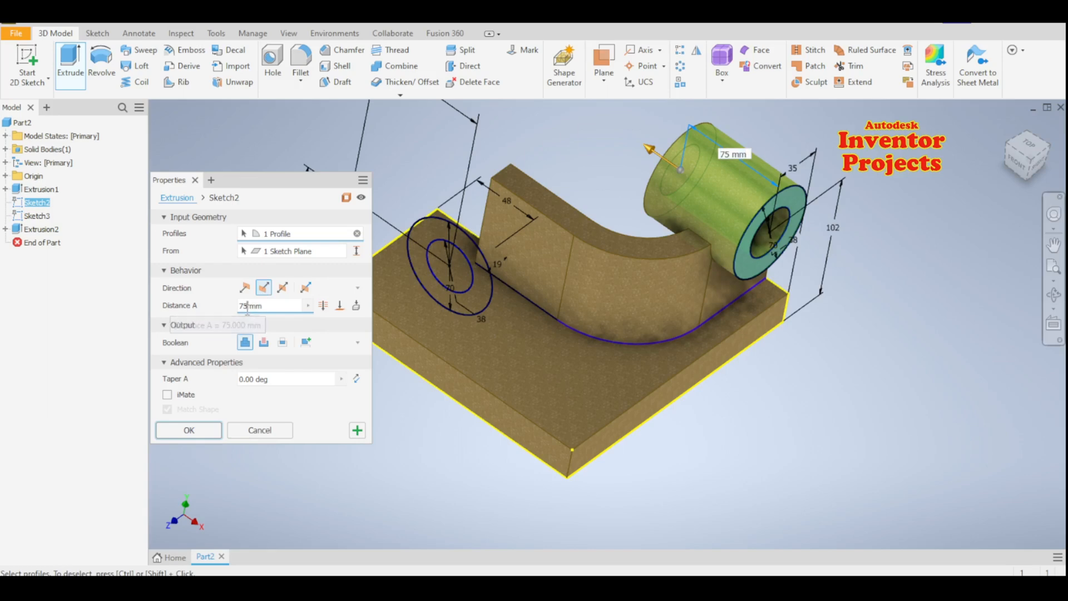
pyautogui.write('52')
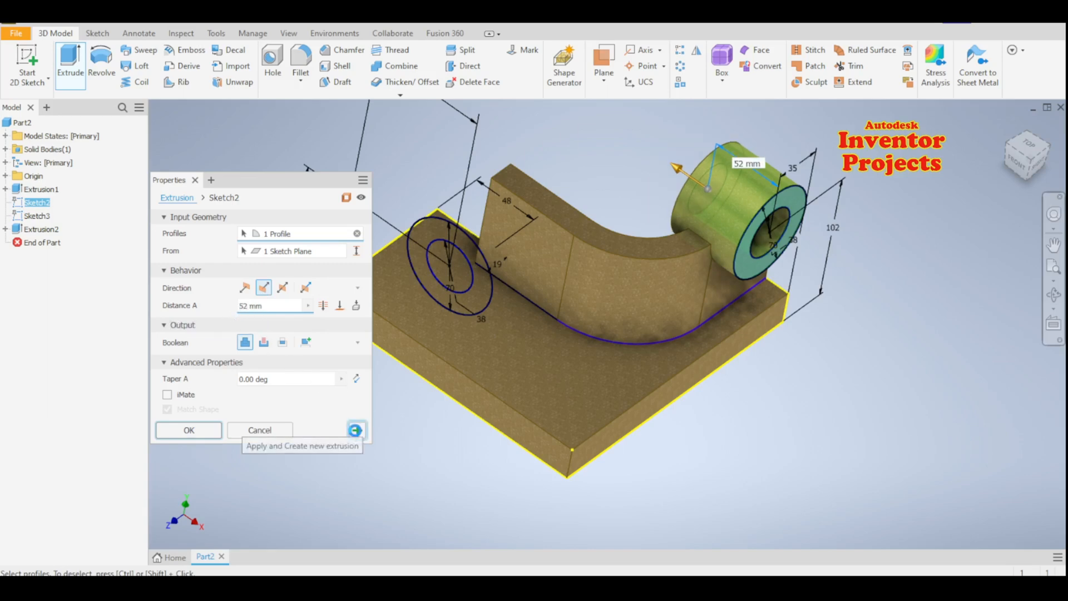
pyautogui.click(357, 430)
# Step: Extrude the ring between the circles at the wide leg's front face 114 mm in the flipped direction, joined to the body
pyautogui.click(452, 302)
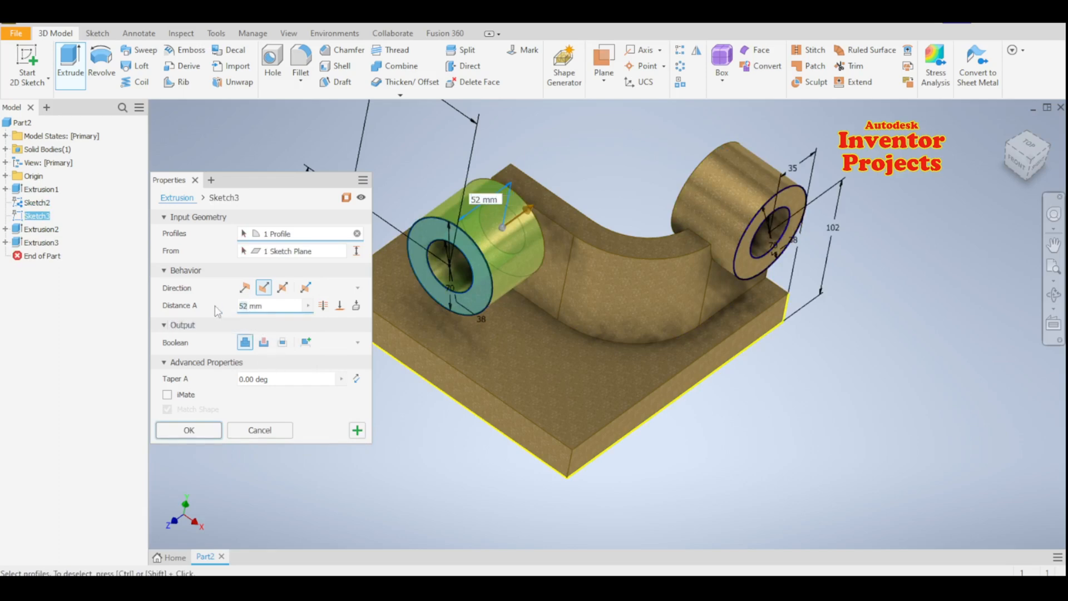
pyautogui.press('BackSpace')
pyautogui.press('BackSpace')
pyautogui.write('114')
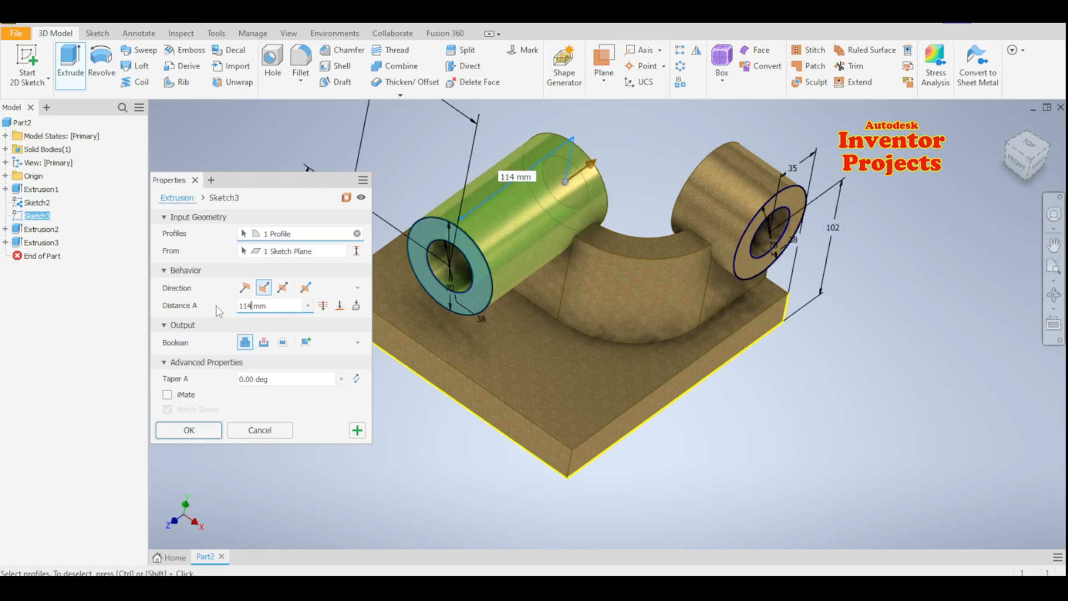
pyautogui.click(354, 433)
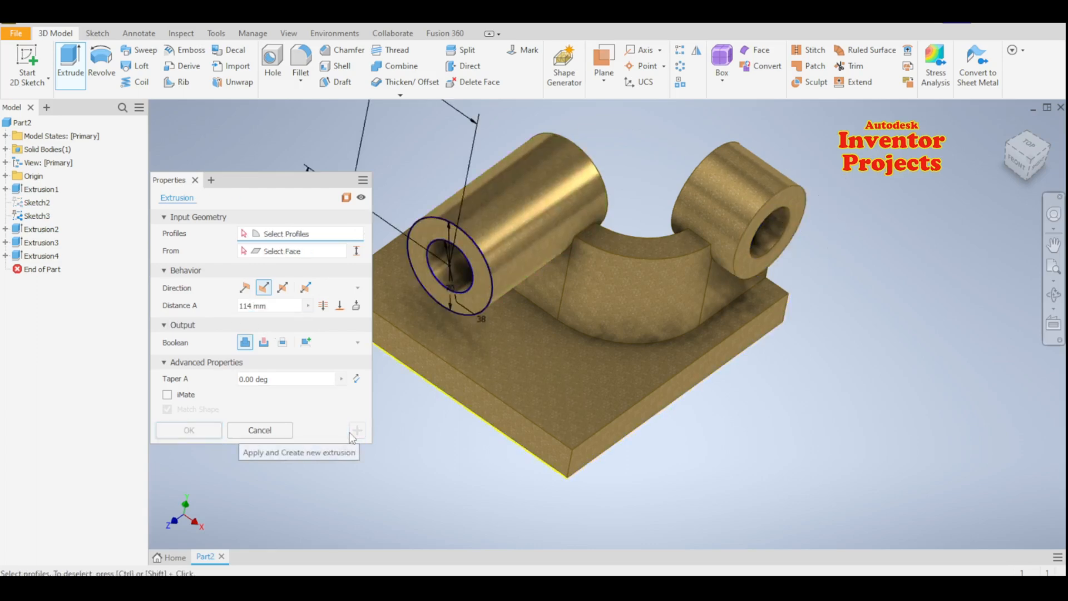
pyautogui.click(259, 432)
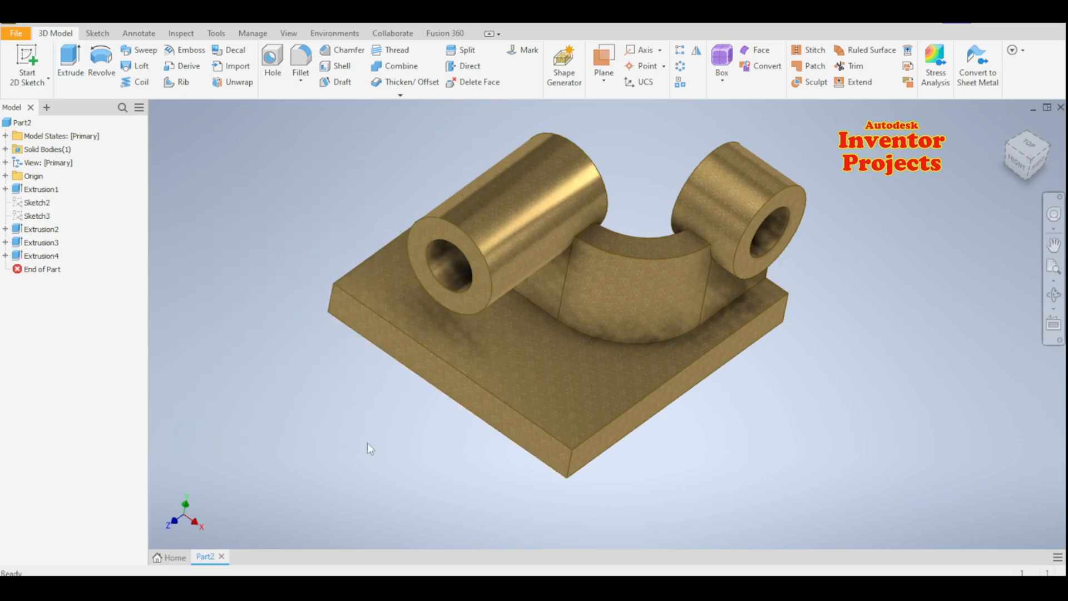
# Step: Delete the wall faces blocking the short boss's bore, healing the remaining faces
pyautogui.moveTo(733, 419)
pyautogui.keyDown('shift'); pyautogui.mouseDown(button='middle')
pyautogui.moveTo(715, 396)
pyautogui.moveTo(665, 401)
pyautogui.moveTo(649, 387)
pyautogui.moveTo(806, 393)
pyautogui.moveTo(796, 384)
pyautogui.moveTo(644, 403)
pyautogui.moveTo(656, 436)
pyautogui.moveTo(768, 310)
pyautogui.moveTo(764, 290)
pyautogui.moveTo(781, 294)
pyautogui.moveTo(778, 312)
pyautogui.moveTo(768, 309)
pyautogui.mouseUp(button='middle'); pyautogui.keyUp('shift')
pyautogui.click(474, 82)
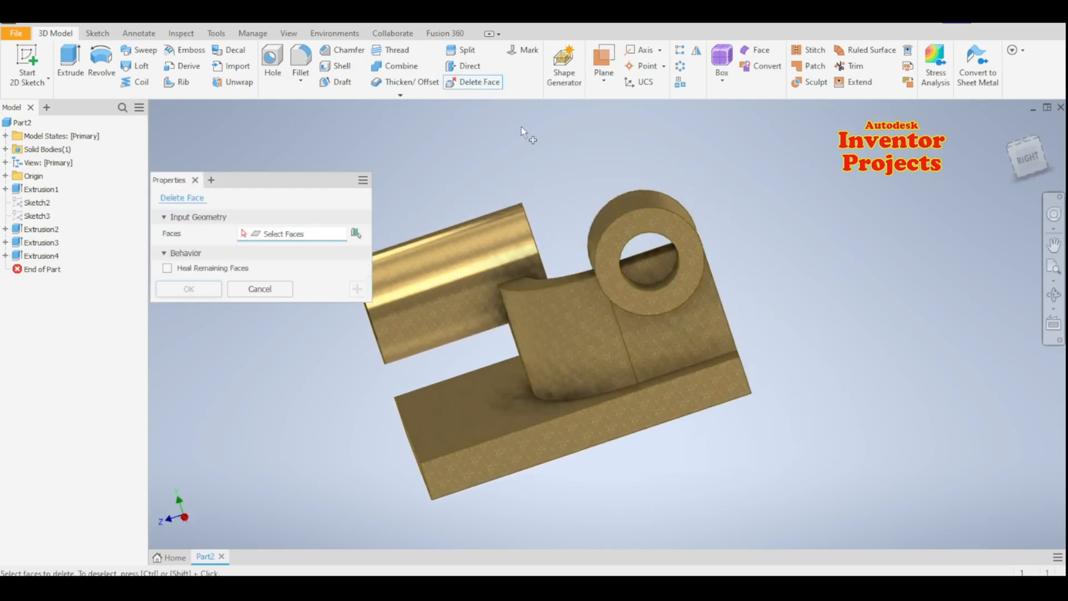
pyautogui.click(649, 266)
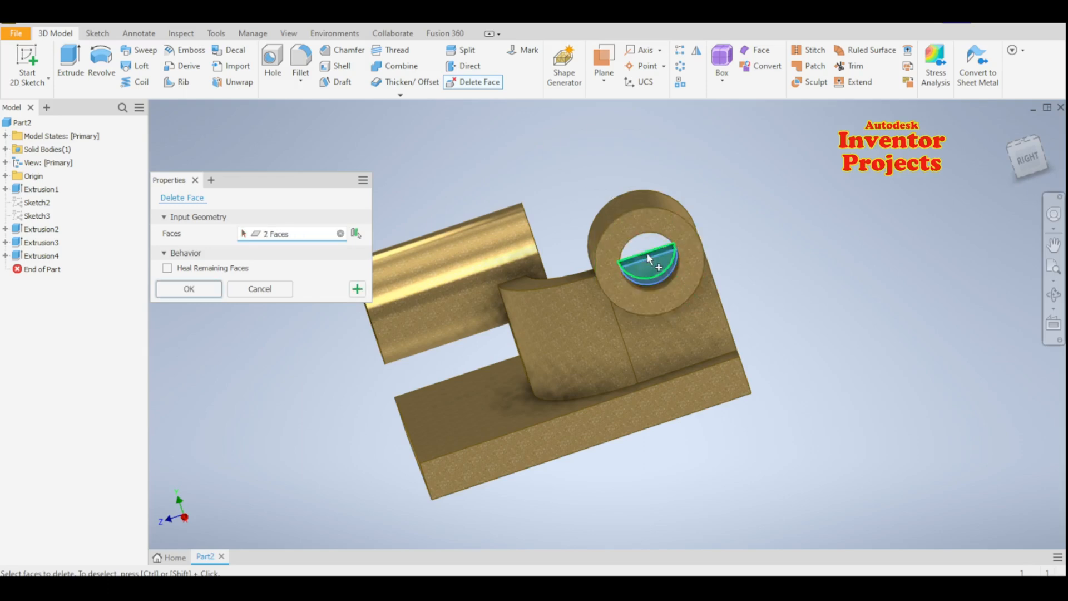
pyautogui.click(648, 259)
pyautogui.click(176, 270)
pyautogui.click(356, 289)
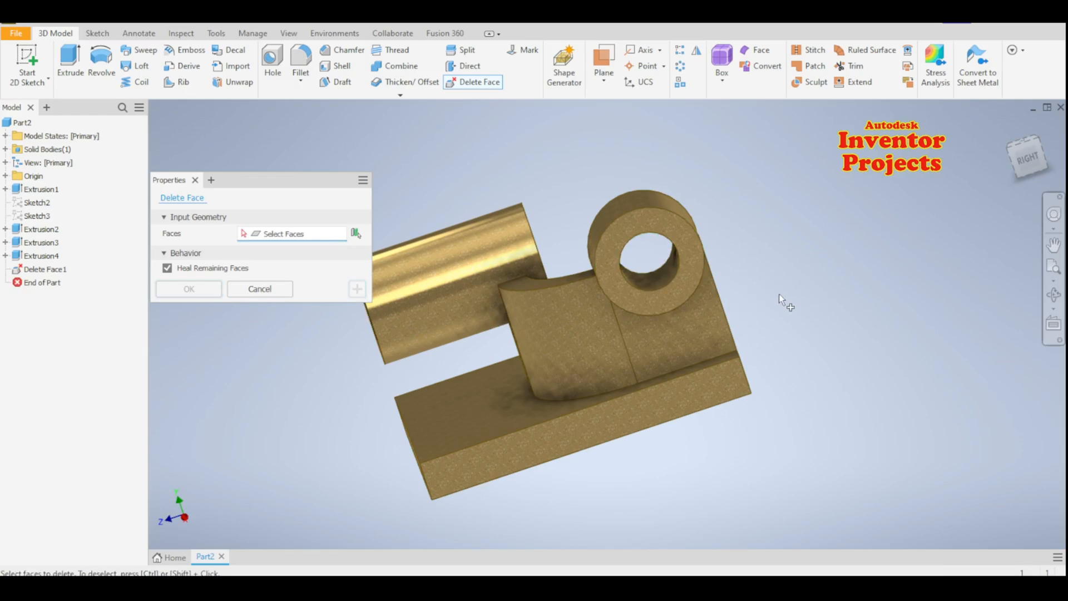
# Step: Delete the wall faces blocking the long boss's bore, healing the remaining faces
pyautogui.moveTo(356, 426)
pyautogui.keyDown('shift'); pyautogui.mouseDown(button='middle')
pyautogui.moveTo(508, 406)
pyautogui.moveTo(491, 403)
pyautogui.moveTo(718, 407)
pyautogui.moveTo(738, 429)
pyautogui.mouseUp(button='middle'); pyautogui.keyUp('shift')
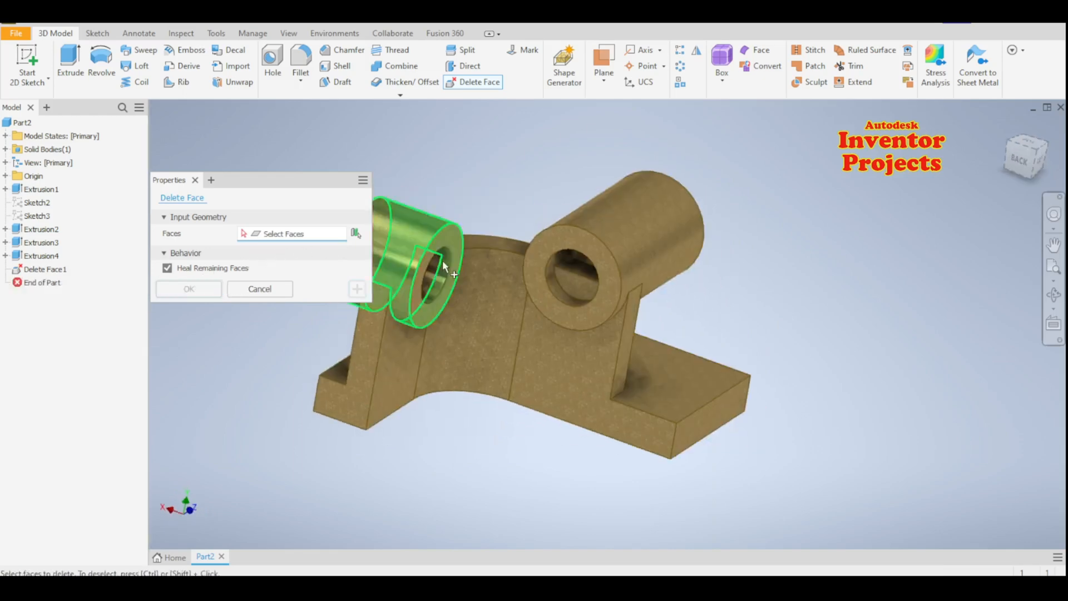
pyautogui.click(572, 272)
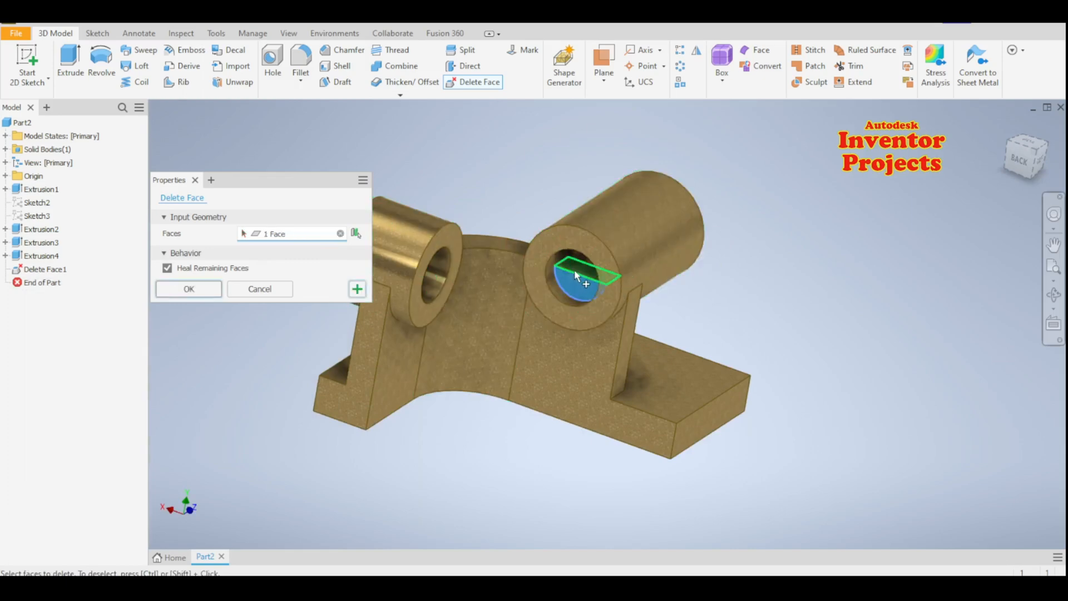
pyautogui.click(574, 269)
pyautogui.click(596, 278)
pyautogui.click(190, 289)
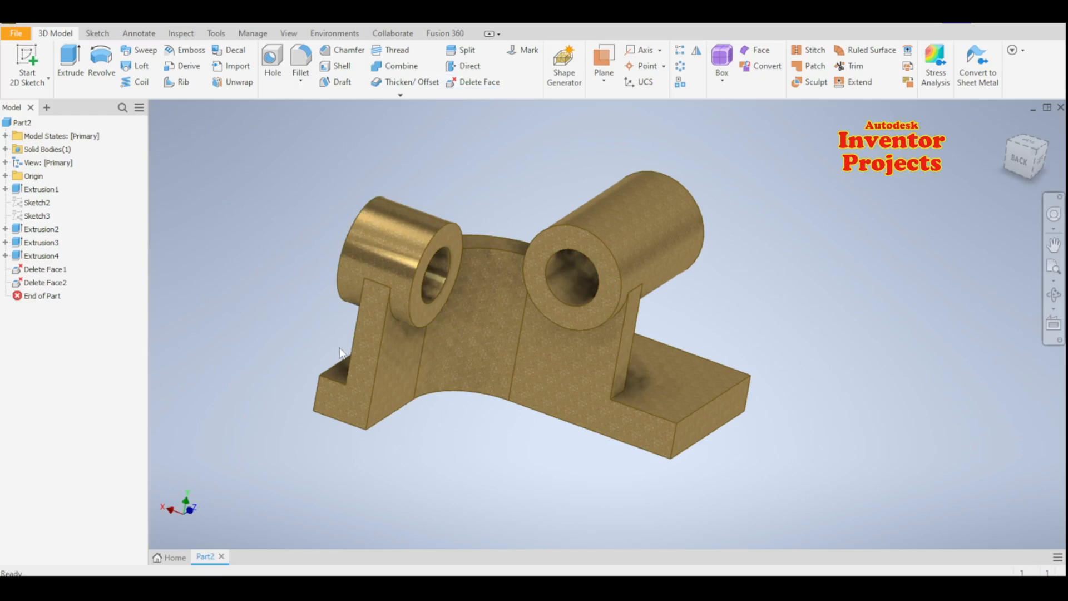
# Step: Start a sketch on the base plate's side face and draw a rectangle about 29 mm wide from below the short boss's bore into the plate
pyautogui.keyDown('shift'); pyautogui.moveTo(477, 452); pyautogui.dragTo(720, 349, button='middle'); pyautogui.keyUp('shift')
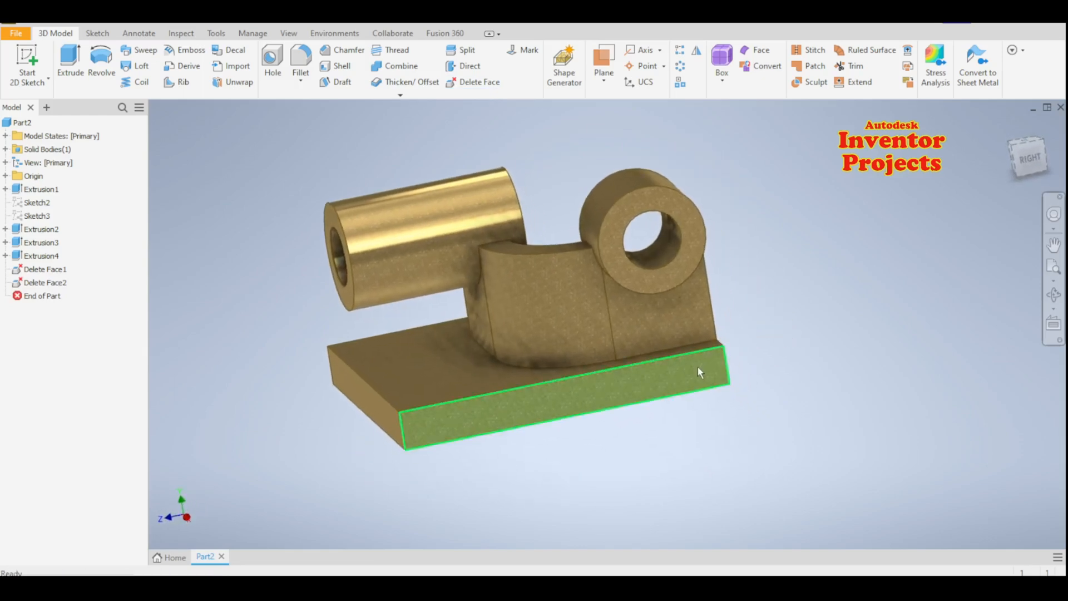
pyautogui.click(699, 367)
pyautogui.click(773, 358)
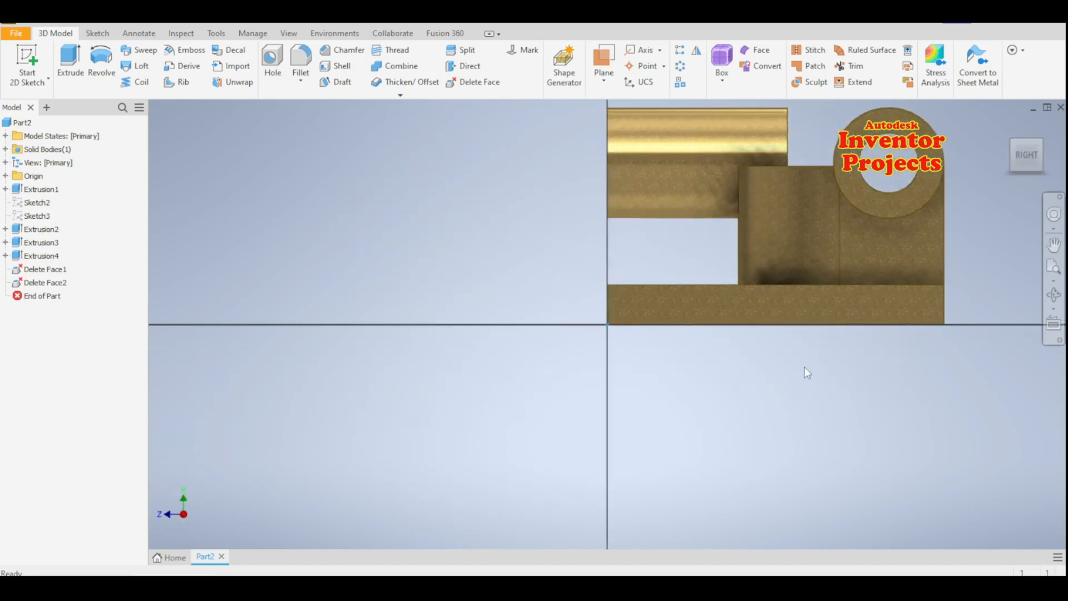
pyautogui.moveTo(681, 411); pyautogui.dragTo(568, 425, button='middle')
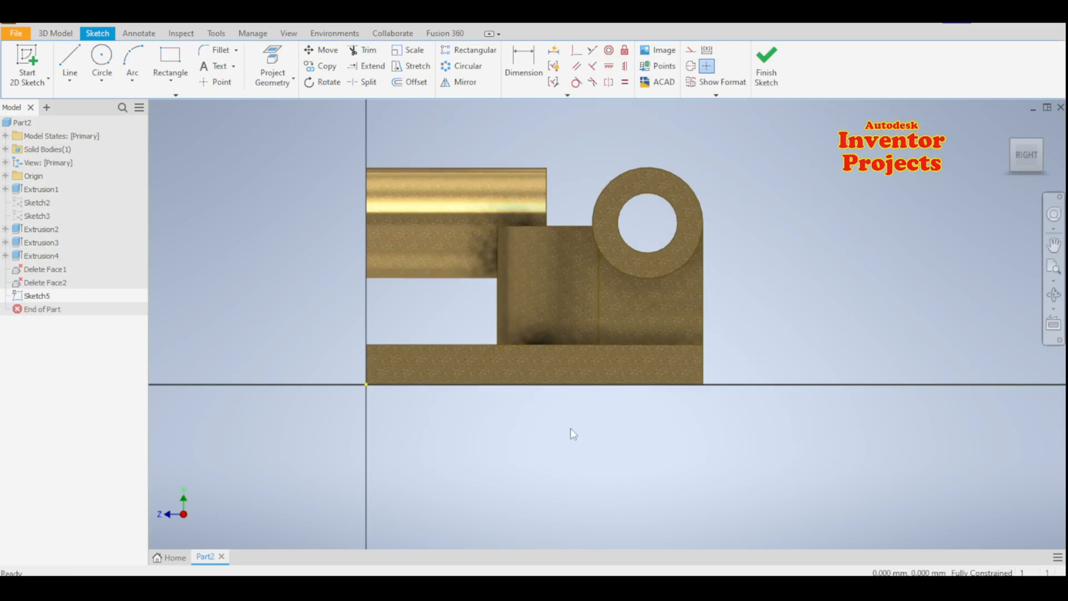
pyautogui.click(170, 62)
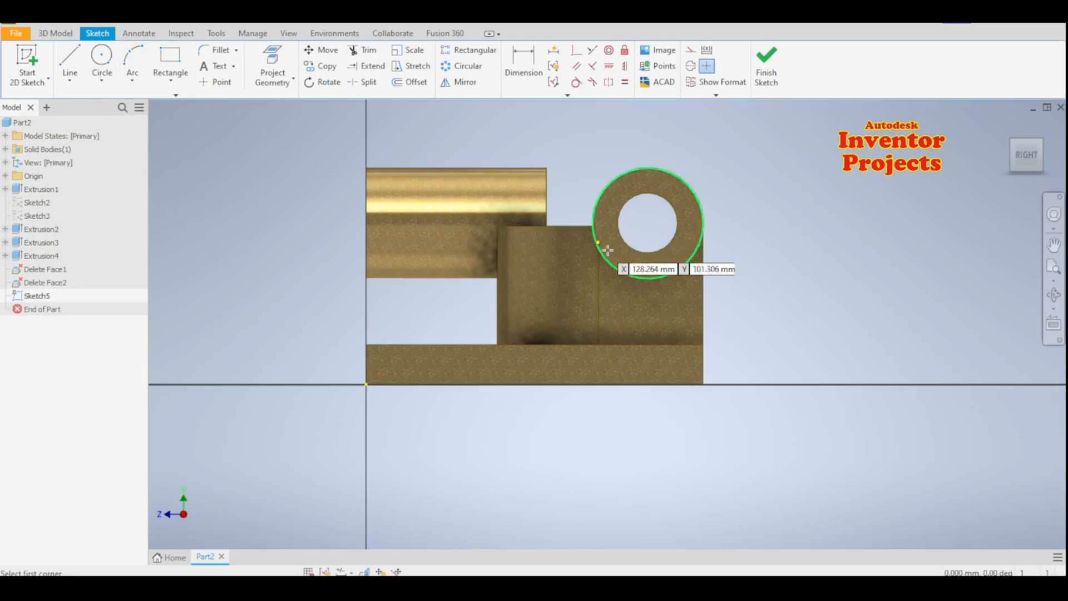
pyautogui.click(630, 258)
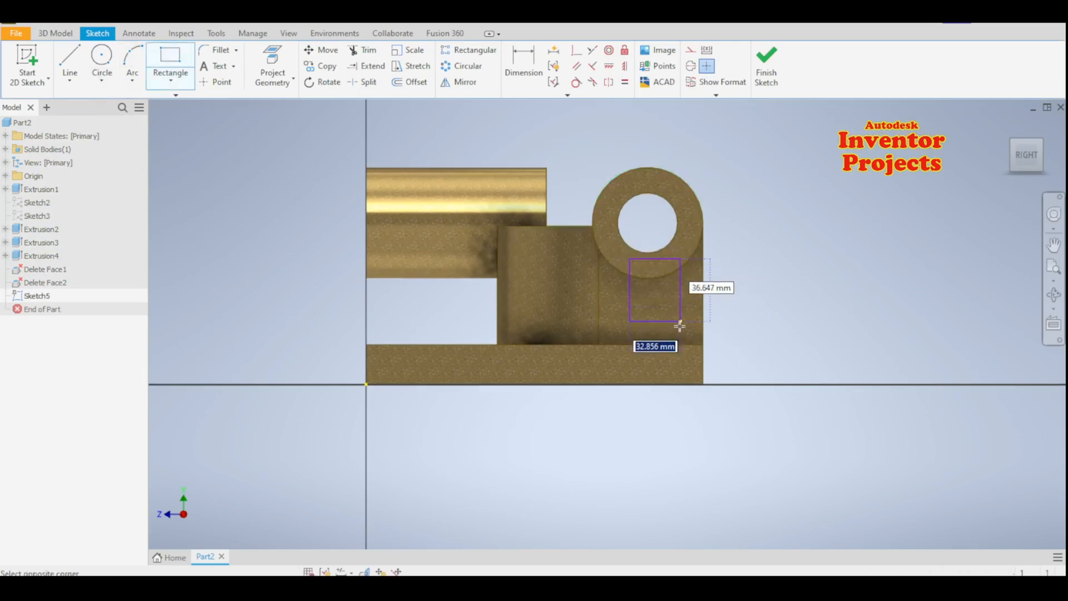
pyautogui.click(676, 365)
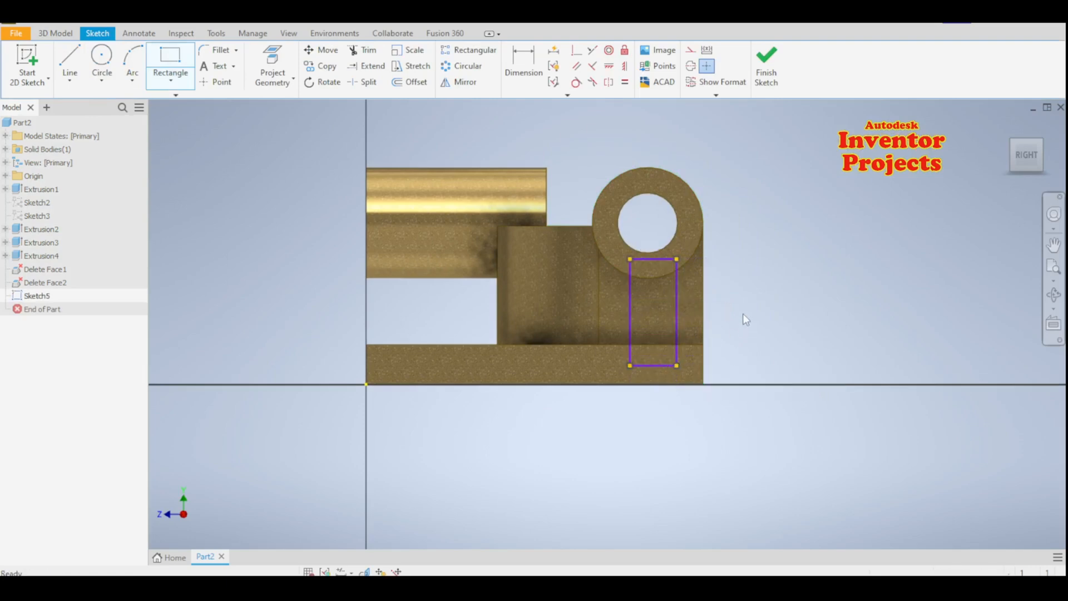
pyautogui.press('Escape')
# Step: Dimension the bottom edge of the rectangle under the short boss to 19 mm
pyautogui.click(530, 63)
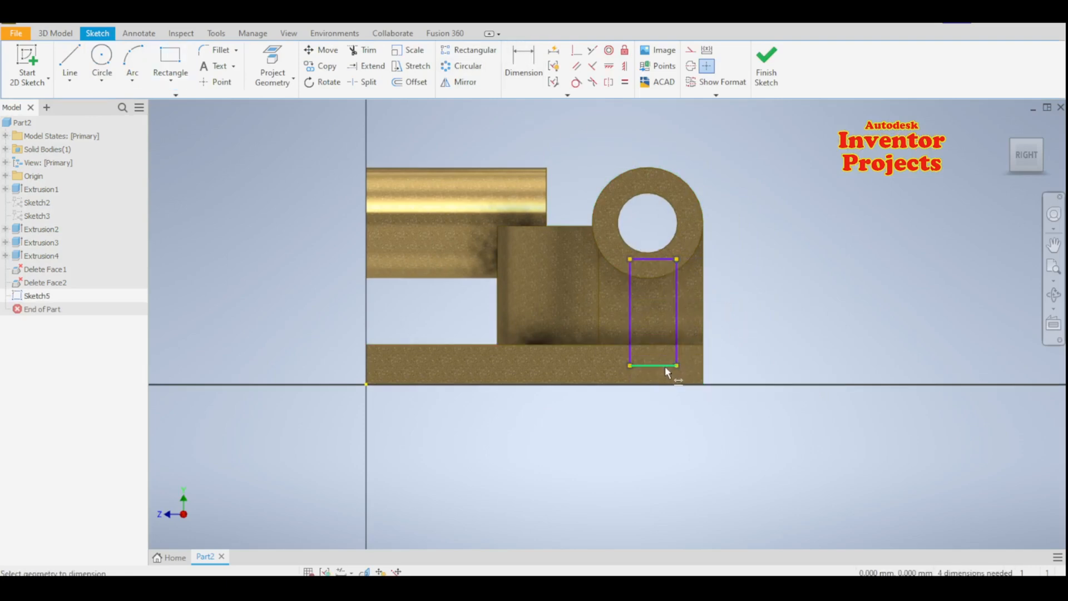
pyautogui.click(665, 366)
pyautogui.click(653, 472)
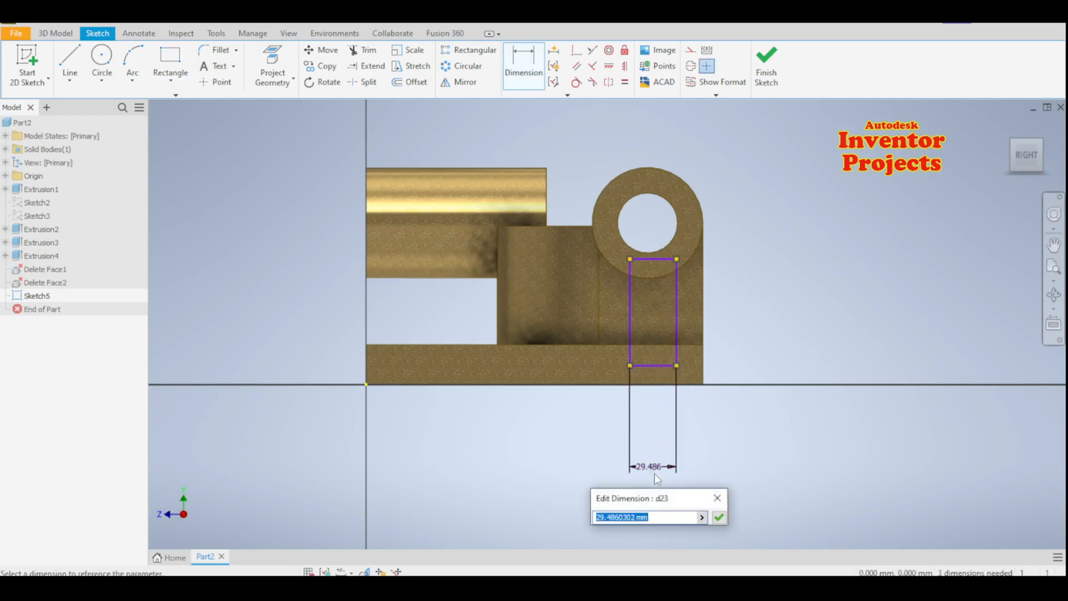
pyautogui.write('19')
pyautogui.press('Return')
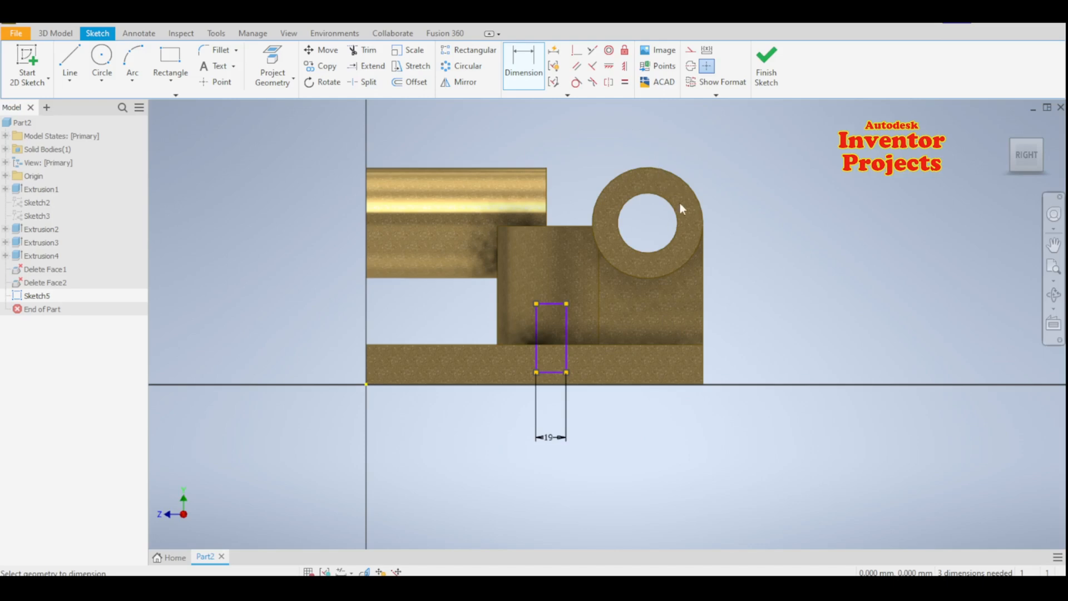
# Step: Project the short boss's bore edge and align the rectangle's bottom-edge midpoint vertically with the bore centre
pyautogui.click(272, 64)
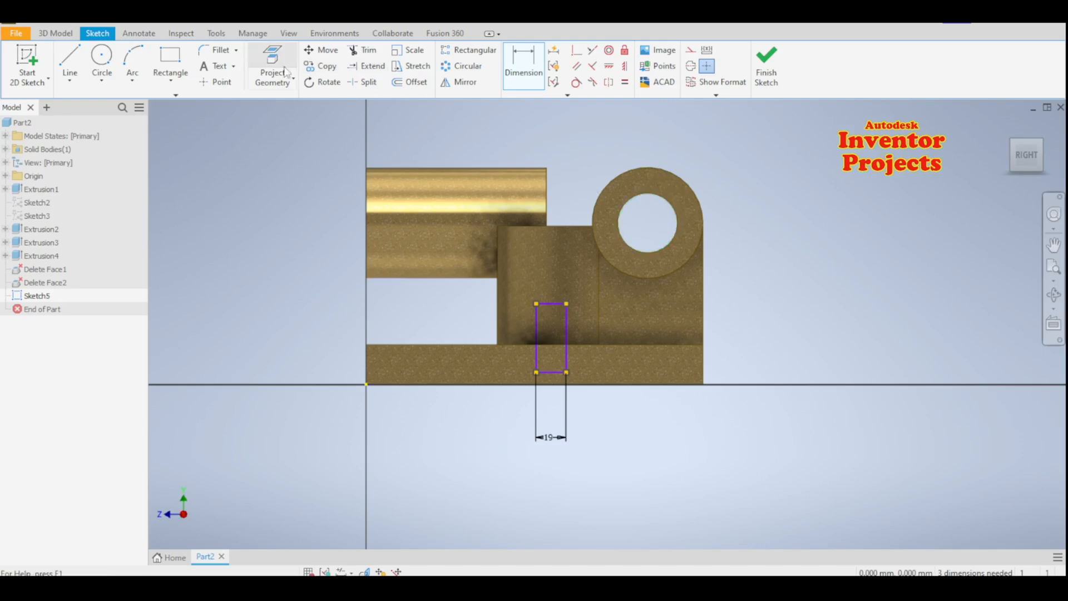
pyautogui.click(661, 252)
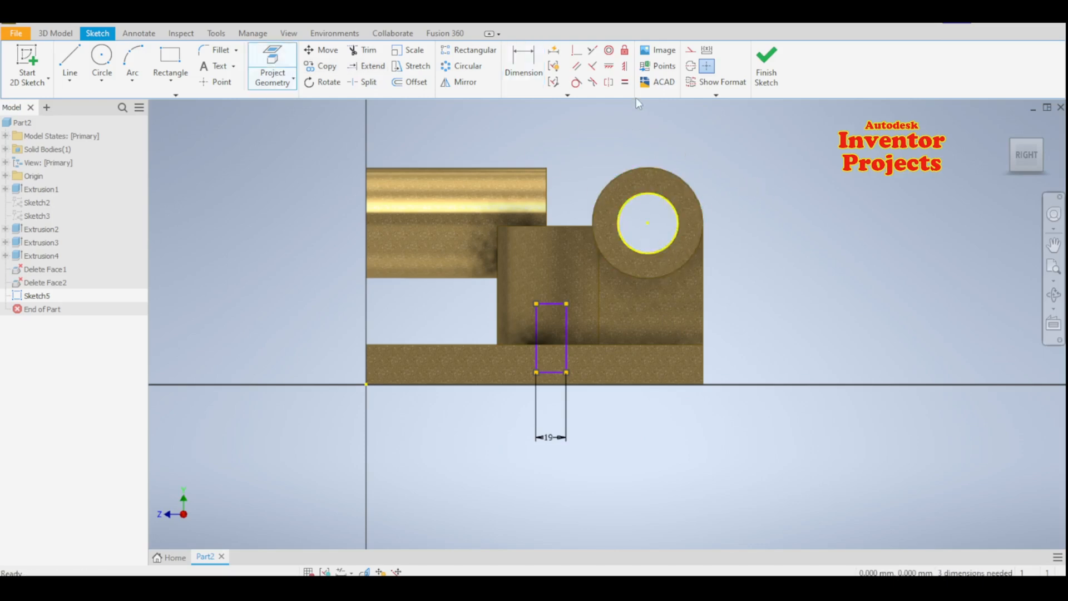
pyautogui.click(625, 65)
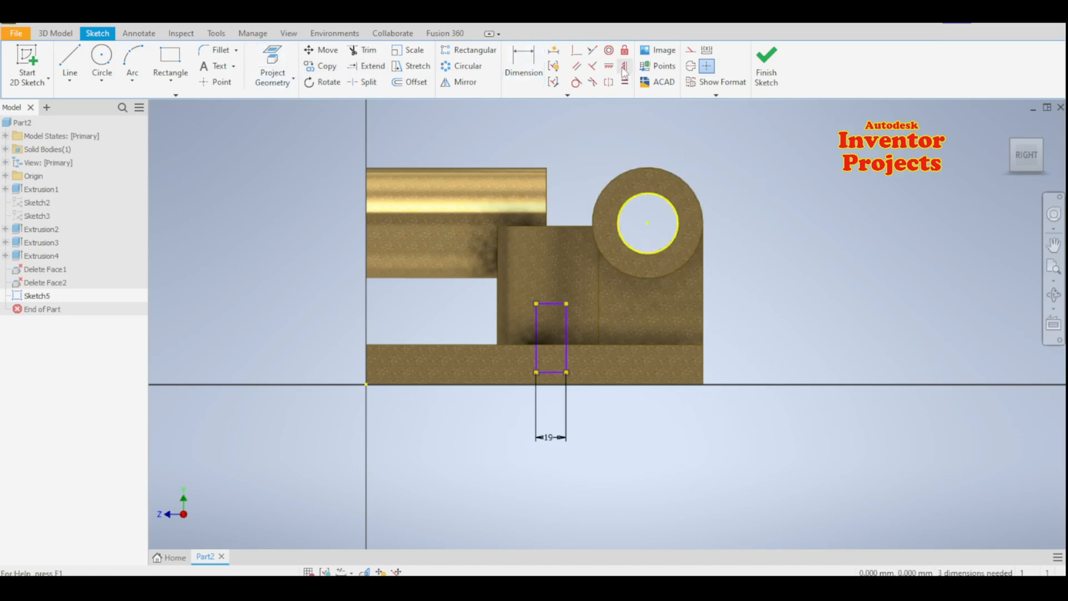
pyautogui.click(551, 372)
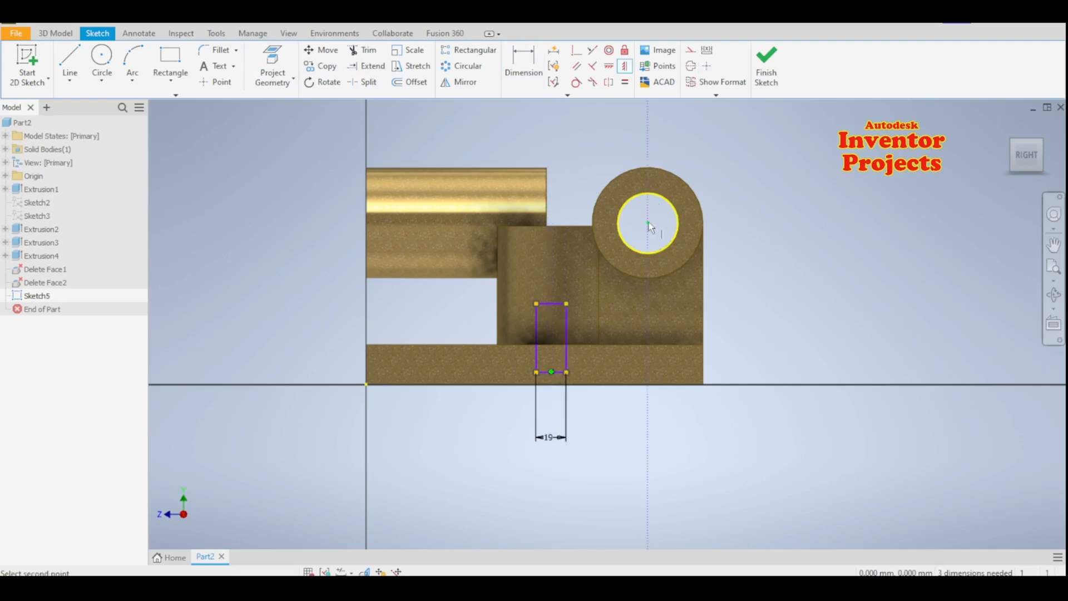
pyautogui.click(647, 222)
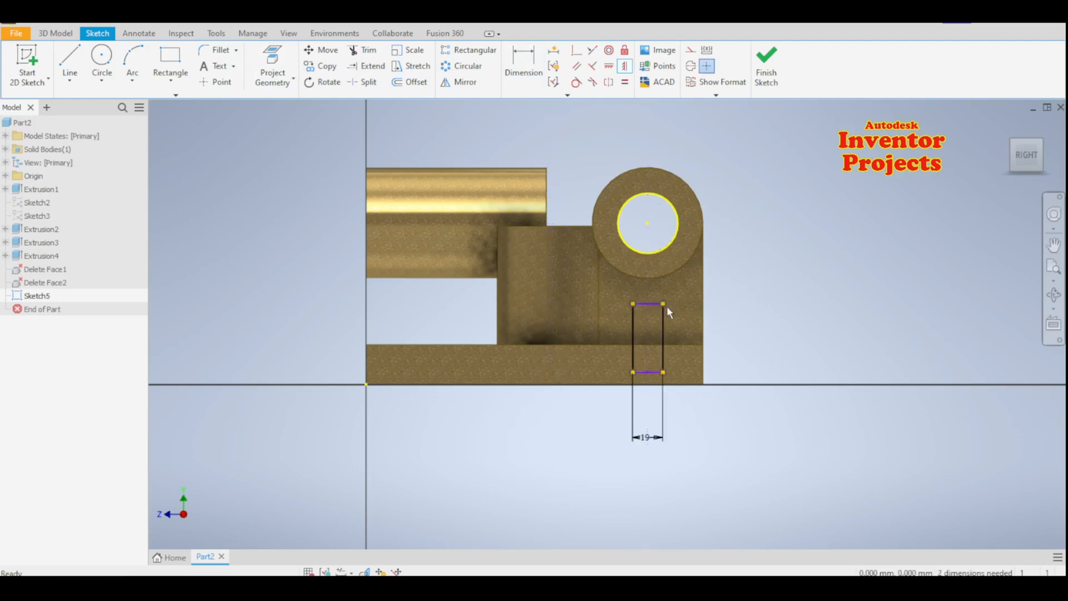
pyautogui.press('Escape')
# Step: Stretch the rectangle's top edge upward into the short boss's ring, just below the bore, and finish the sketch
pyautogui.scroll(5, 661, 302)
pyautogui.moveTo(663, 298); pyautogui.dragTo(652, 147)
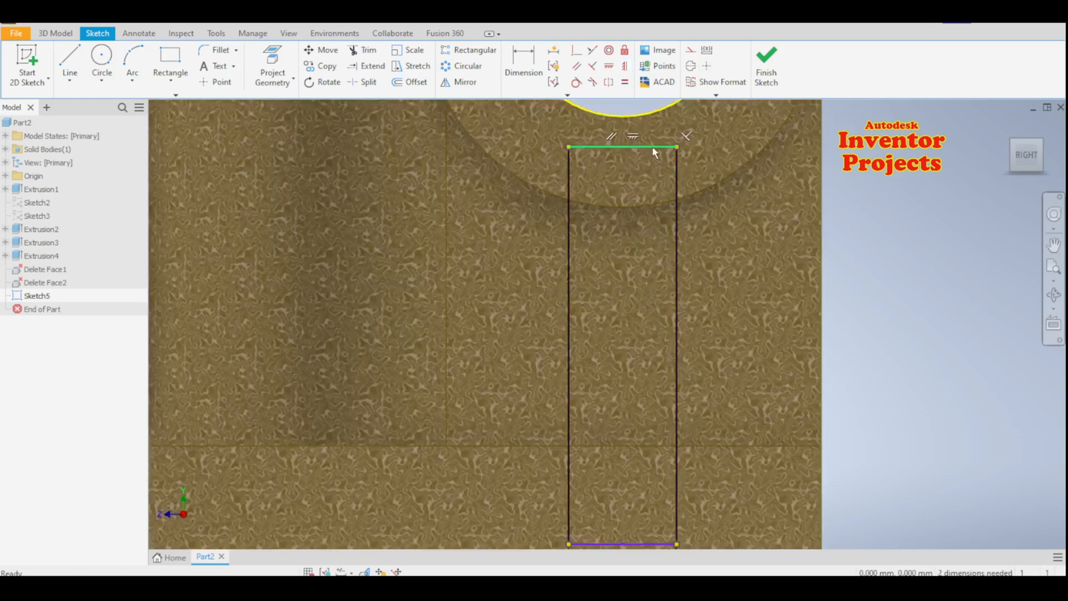
pyautogui.scroll(-3, 631, 184)
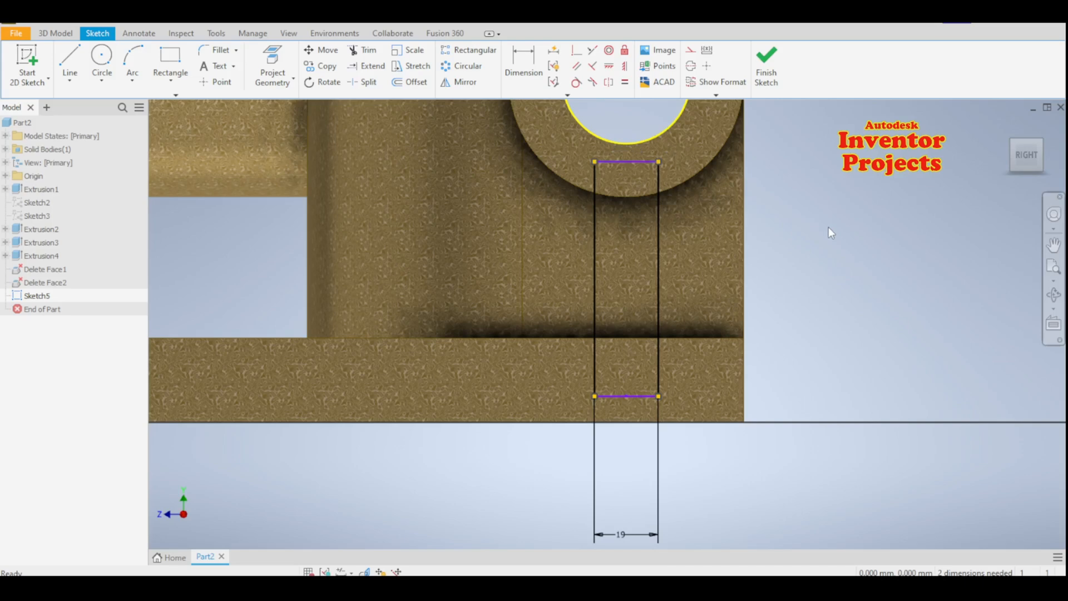
pyautogui.click(766, 64)
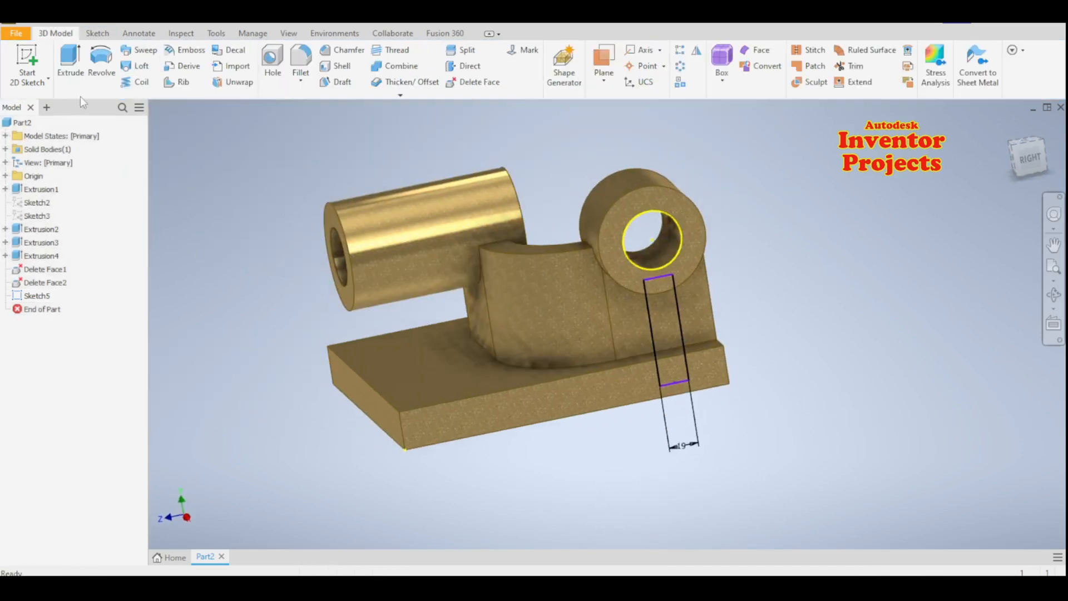
# Step: Extrude the rectangle in the flipped direction with the To Next extent, joined to the body, as a rib under the short boss
pyautogui.click(70, 75)
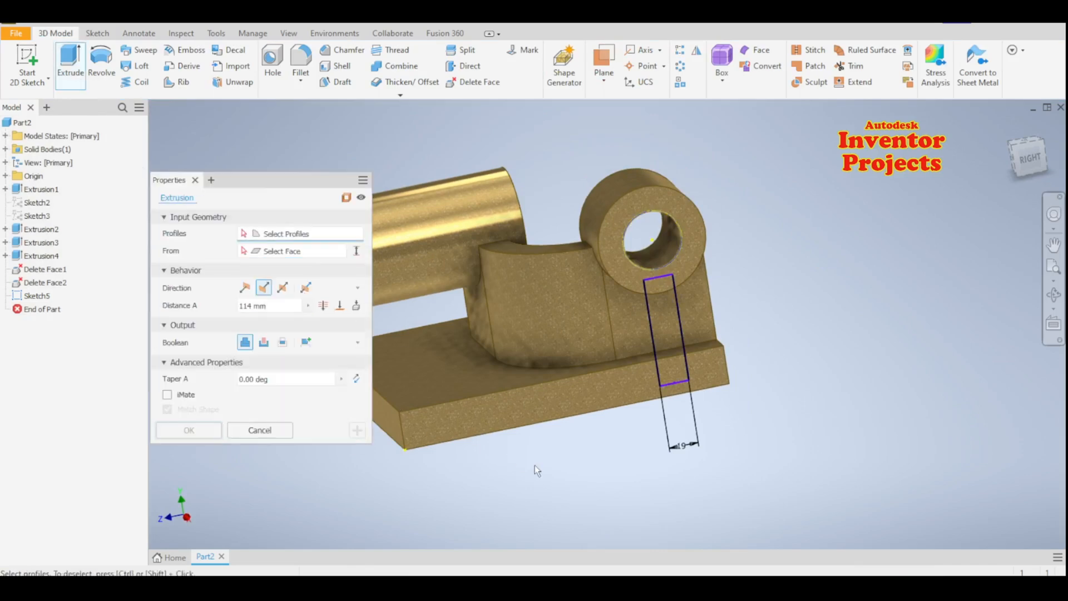
pyautogui.click(668, 336)
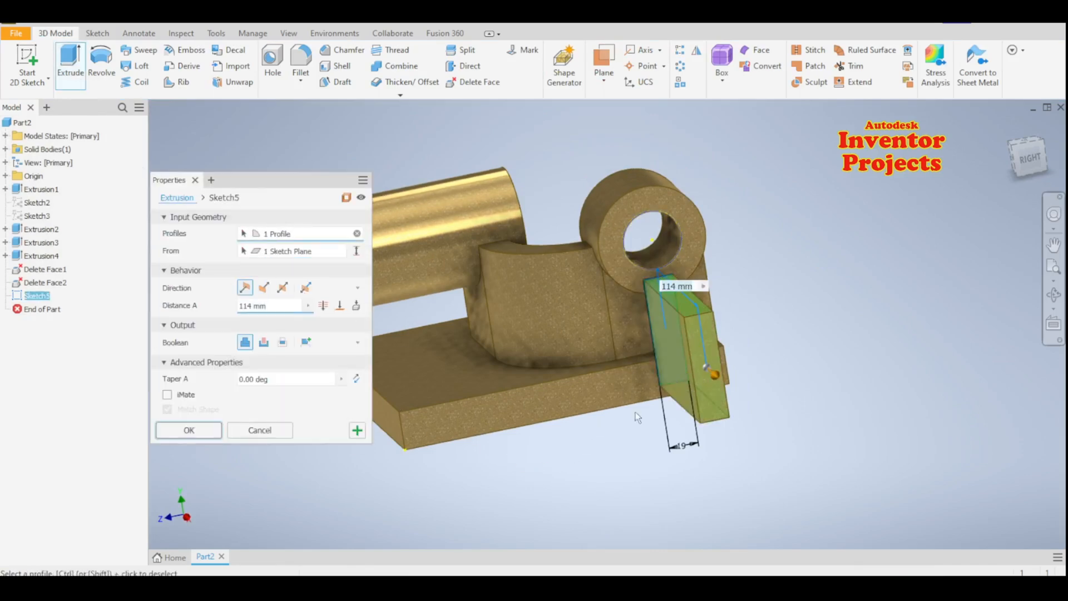
pyautogui.keyDown('shift'); pyautogui.moveTo(580, 454); pyautogui.dragTo(675, 440, button='middle'); pyautogui.keyUp('shift')
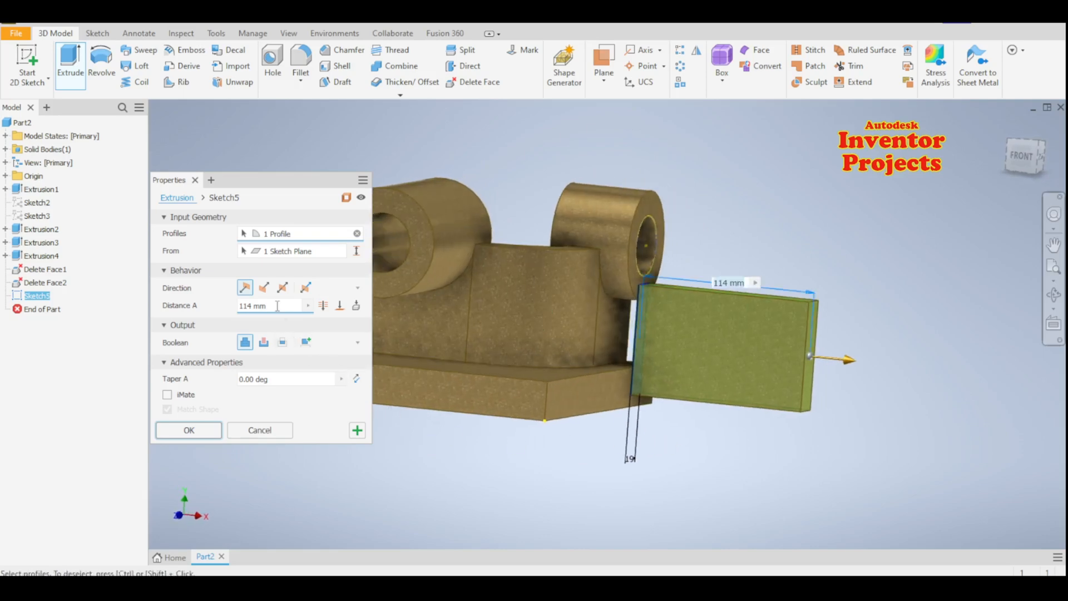
pyautogui.click(264, 287)
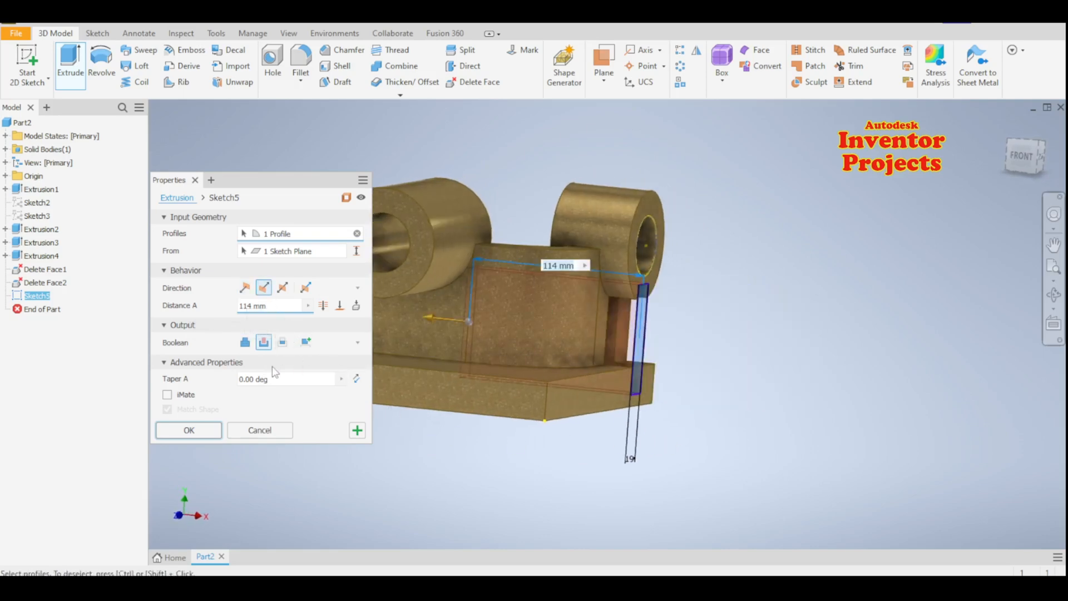
pyautogui.click(245, 342)
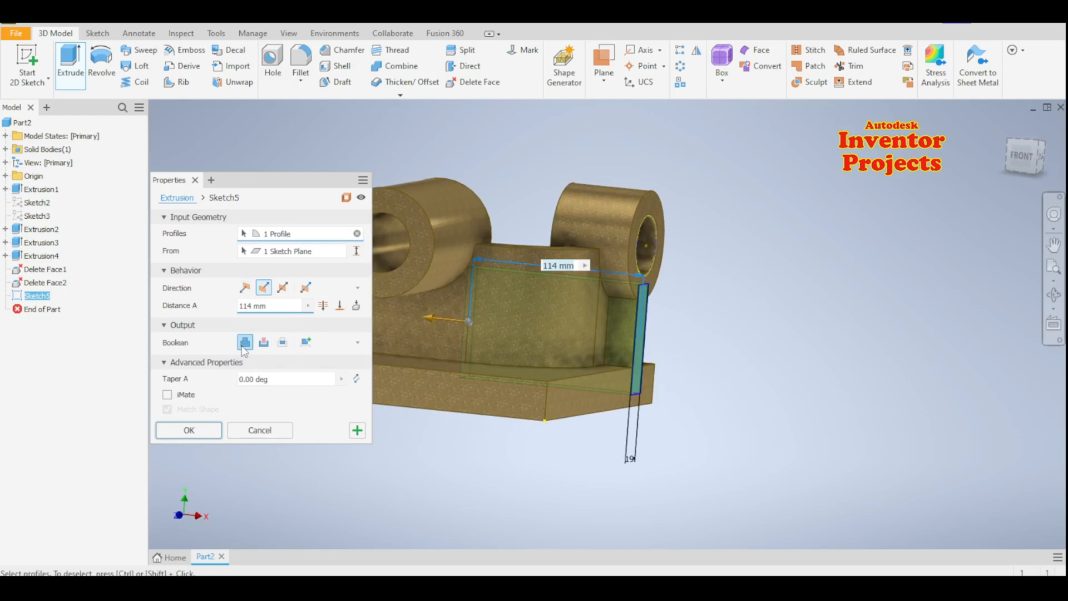
pyautogui.click(356, 306)
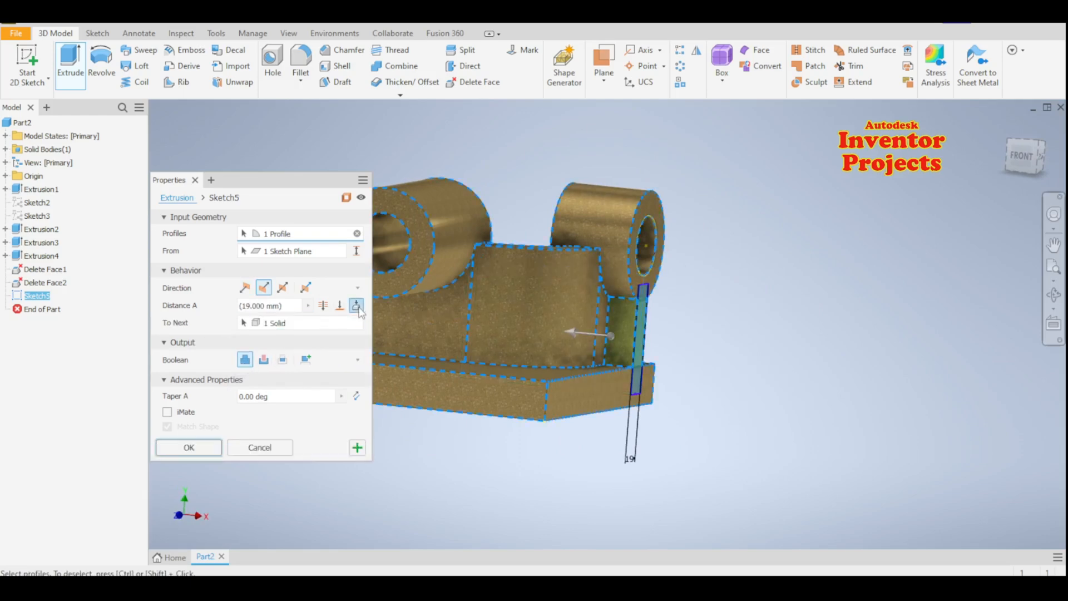
pyautogui.click(211, 447)
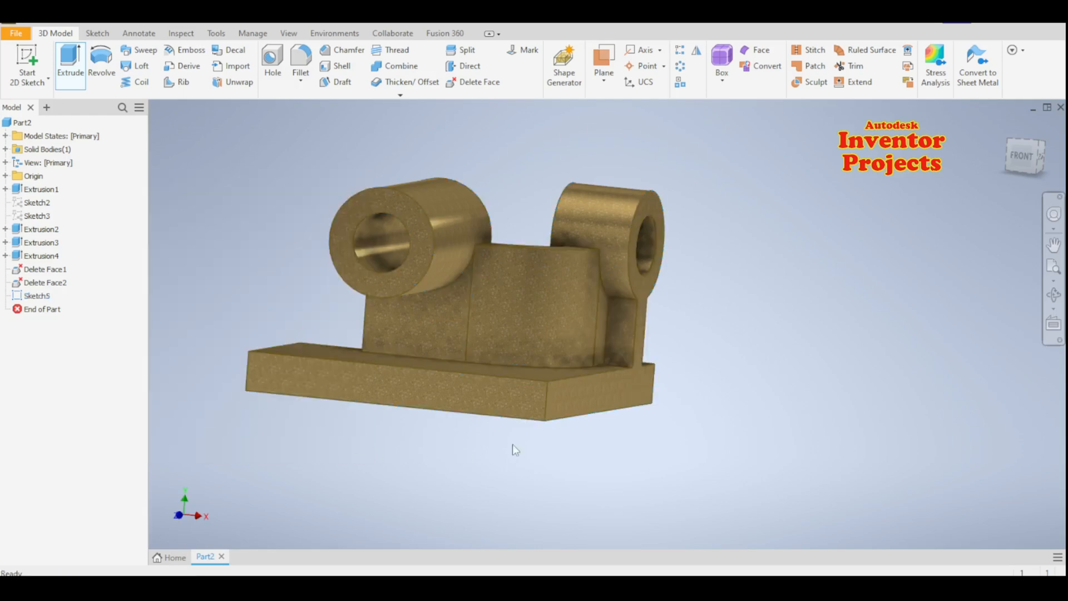
# Step: Start a sketch on the base plate's front face and draw a rectangle about 29 mm wide from below the long boss's bore into the plate
pyautogui.moveTo(806, 342)
pyautogui.keyDown('shift'); pyautogui.mouseDown(button='middle')
pyautogui.moveTo(580, 351)
pyautogui.moveTo(489, 377)
pyautogui.moveTo(868, 350)
pyautogui.mouseUp(button='middle'); pyautogui.keyUp('shift')
pyautogui.click(439, 382)
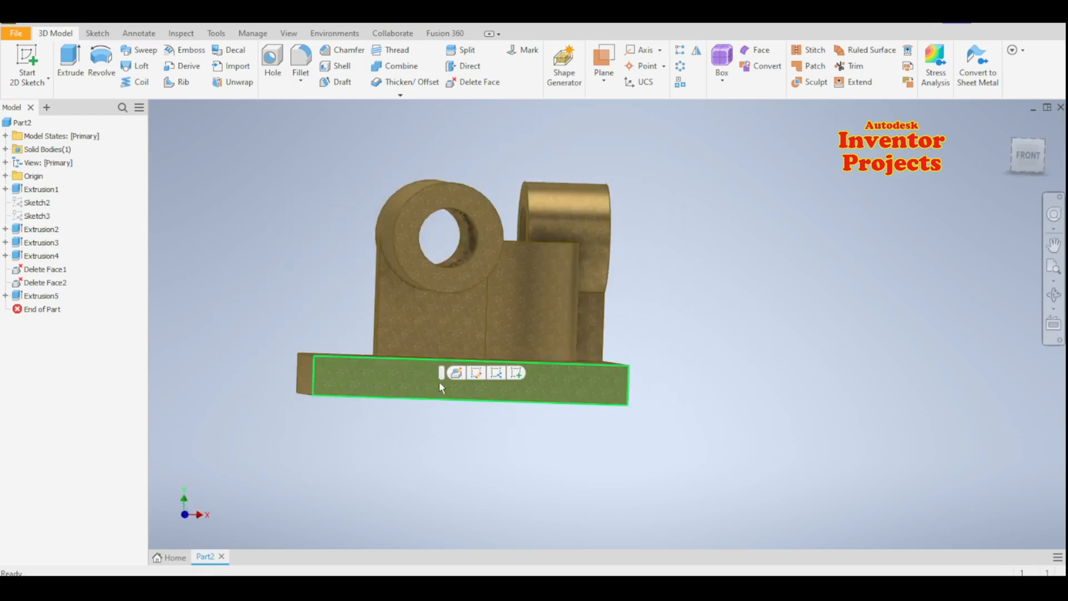
pyautogui.click(516, 375)
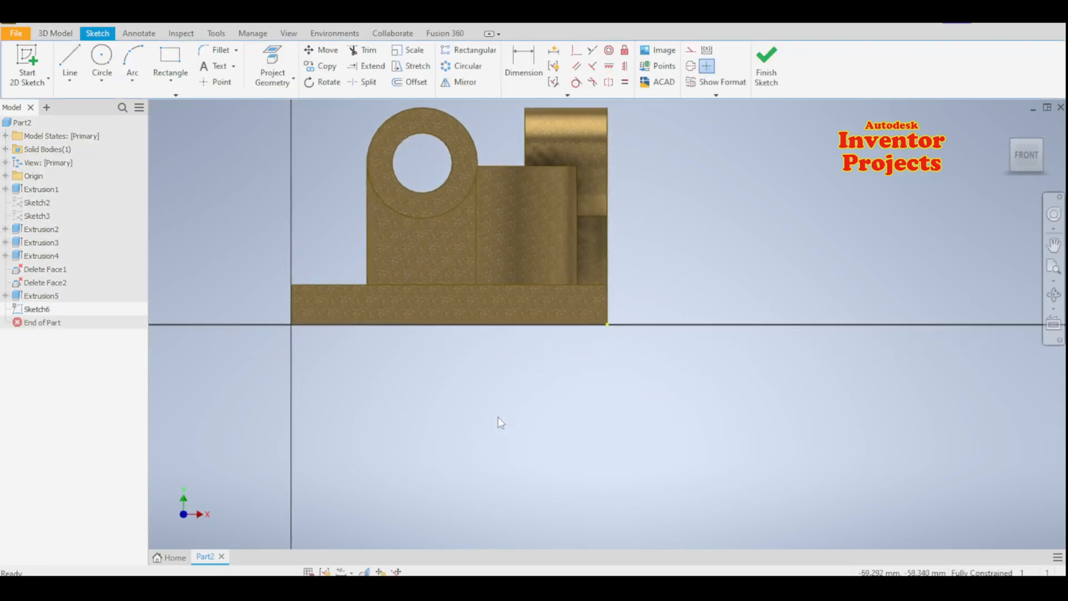
pyautogui.moveTo(502, 411)
pyautogui.mouseDown(button='middle')
pyautogui.moveTo(589, 439)
pyautogui.moveTo(622, 476)
pyautogui.mouseUp(button='middle')
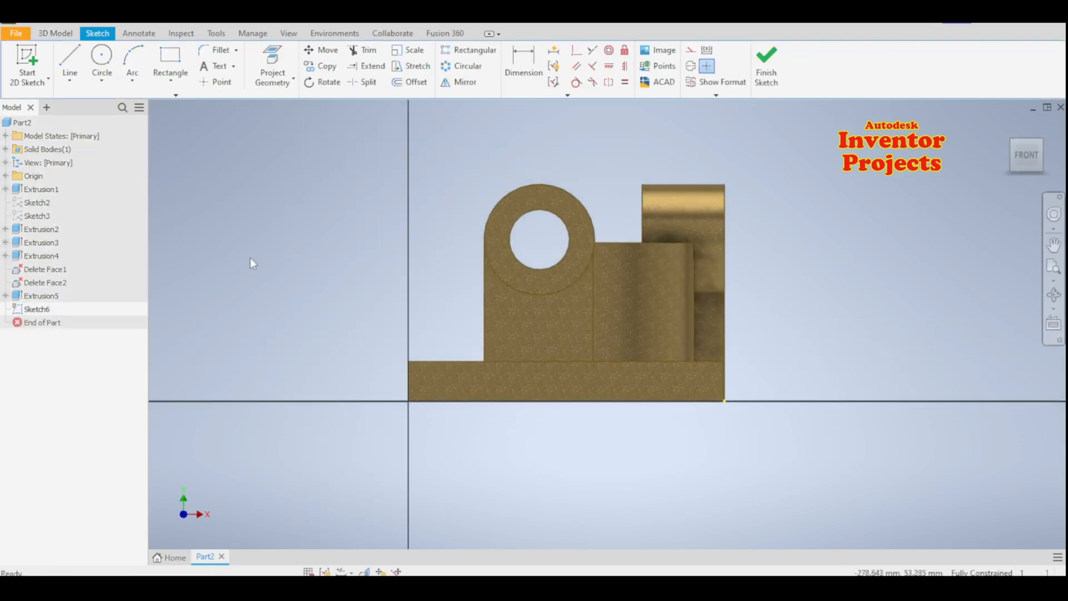
pyautogui.click(170, 60)
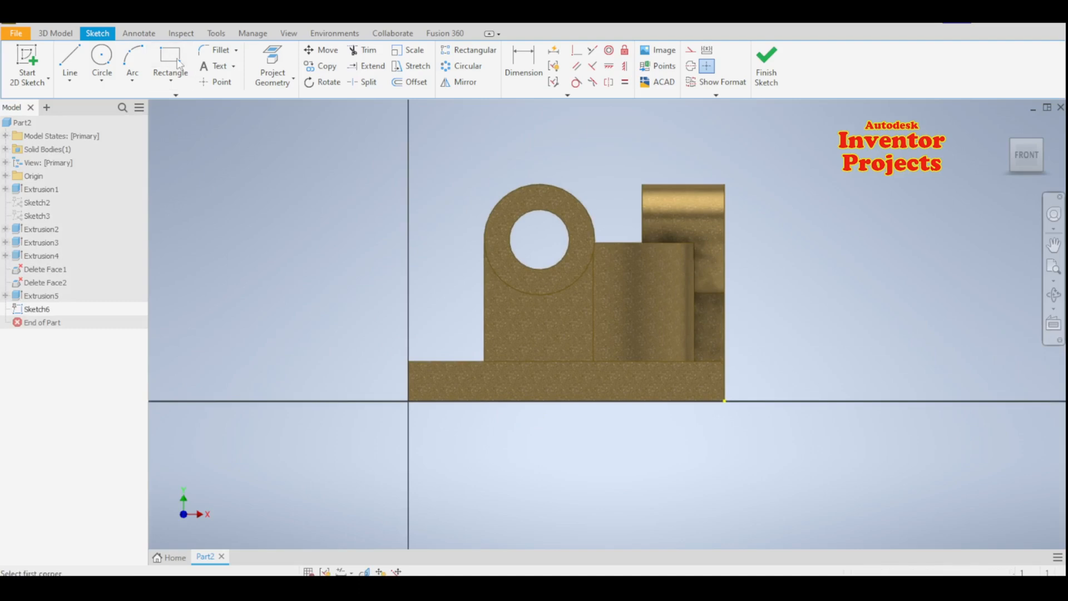
pyautogui.click(522, 278)
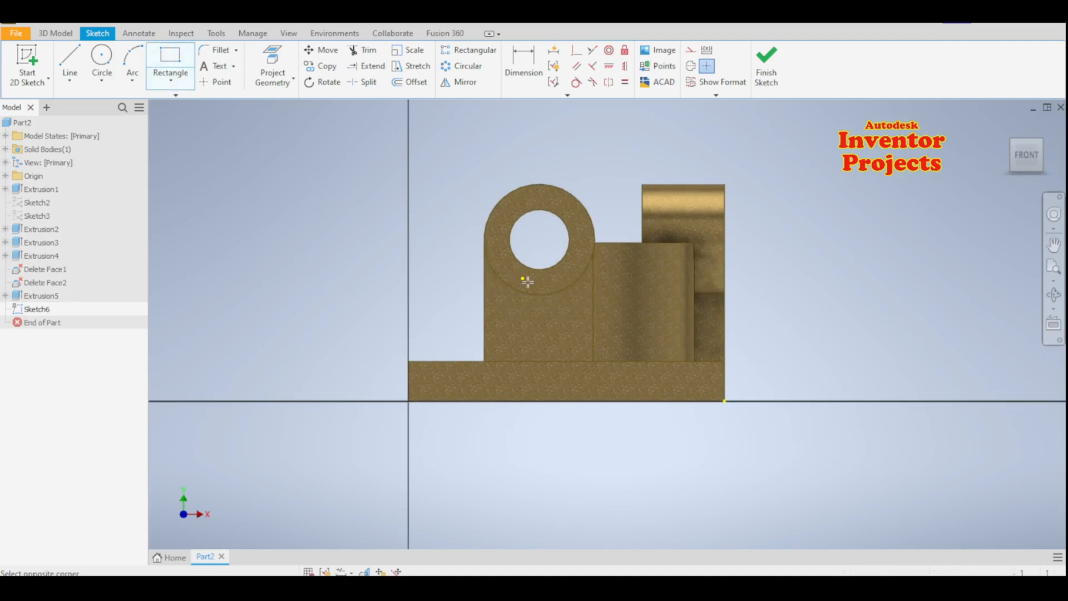
pyautogui.click(568, 386)
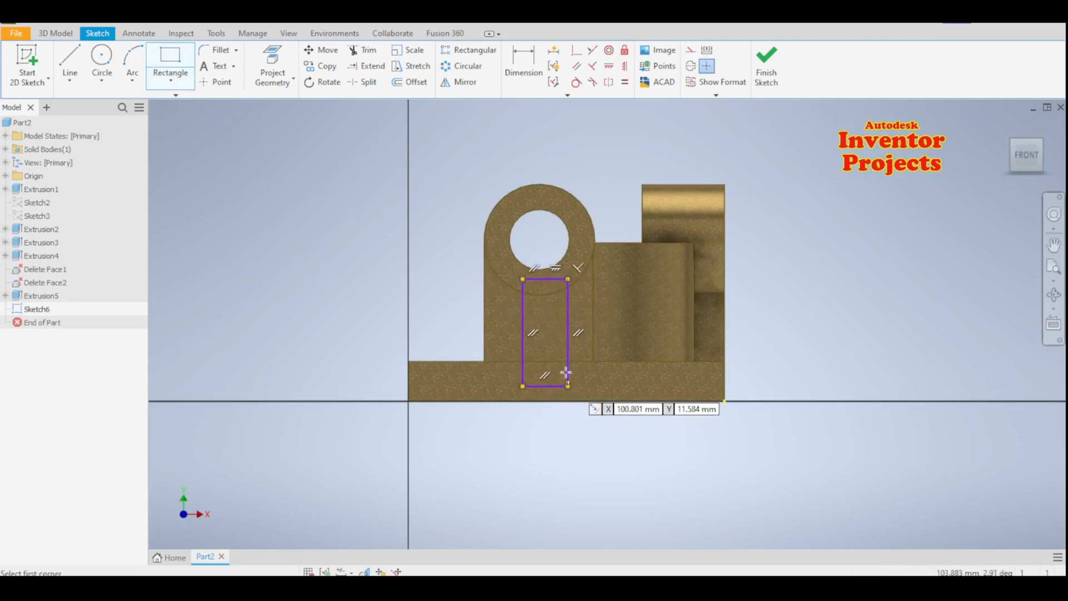
# Step: Dimension the bottom edge of the rectangle under the long boss to 19 mm
pyautogui.click(523, 64)
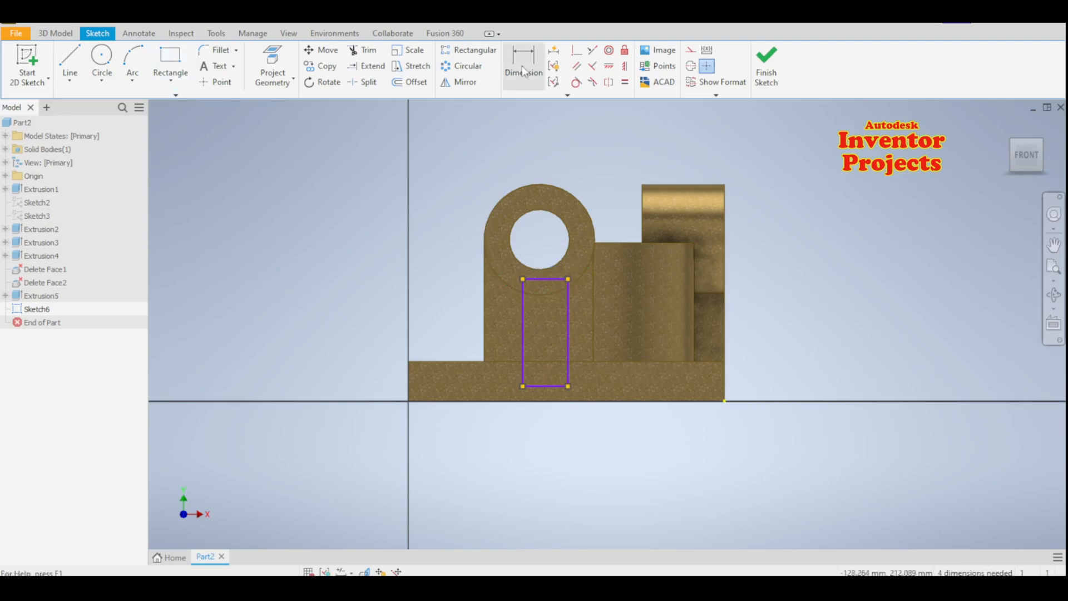
pyautogui.click(556, 386)
pyautogui.click(549, 480)
pyautogui.write('1')
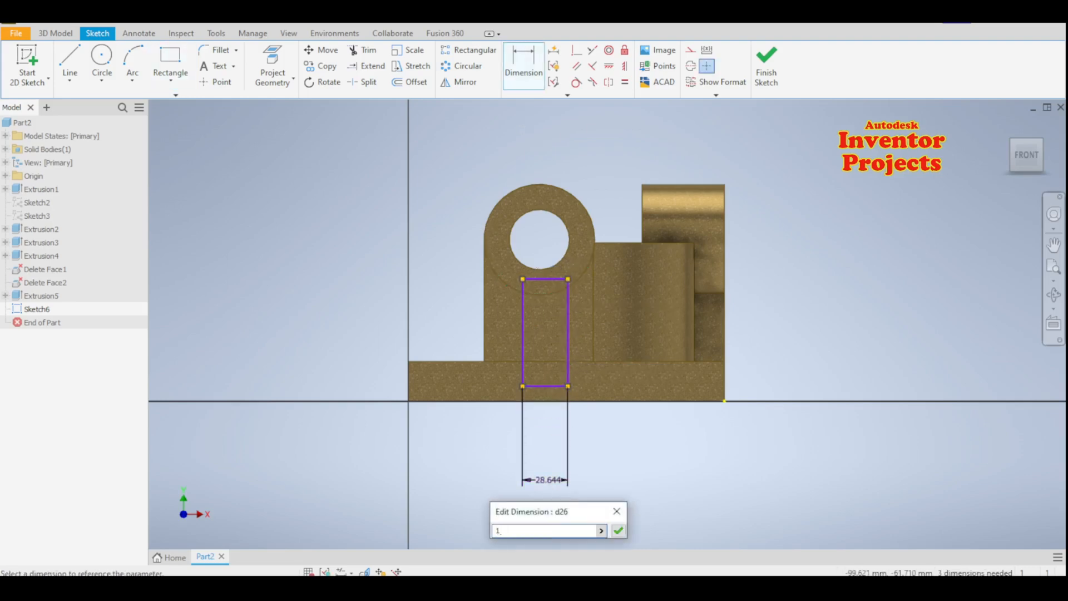
pyautogui.write('9')
pyautogui.press('Return')
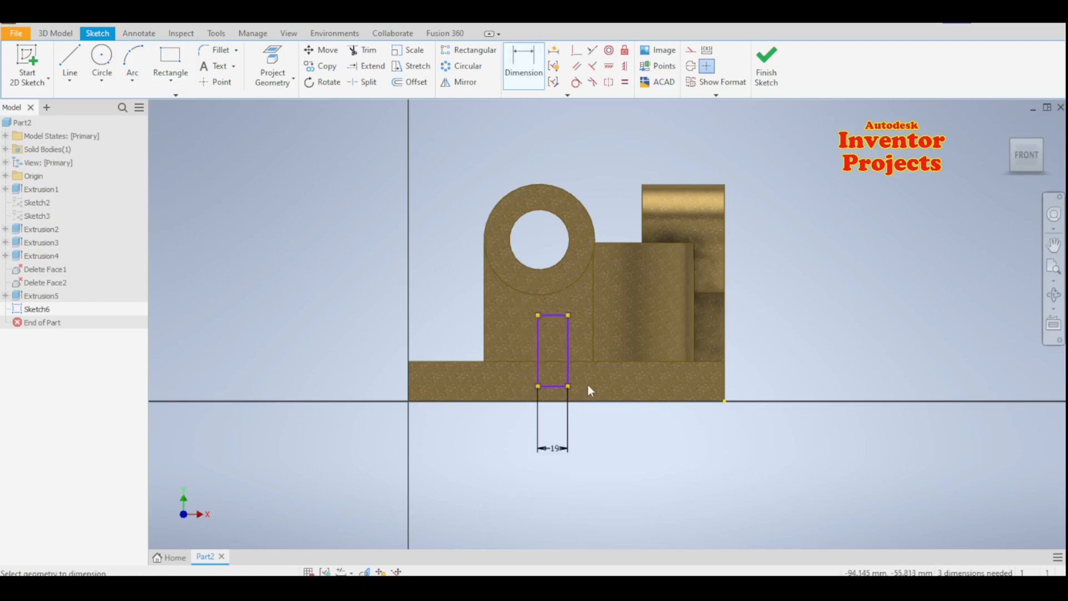
# Step: Project the long boss's bore circle and vertically align the midpoint of the 19 mm rectangle's bottom edge with the bore centre
pyautogui.scroll(3, 623, 434)
pyautogui.moveTo(616, 429); pyautogui.dragTo(631, 471, button='middle')
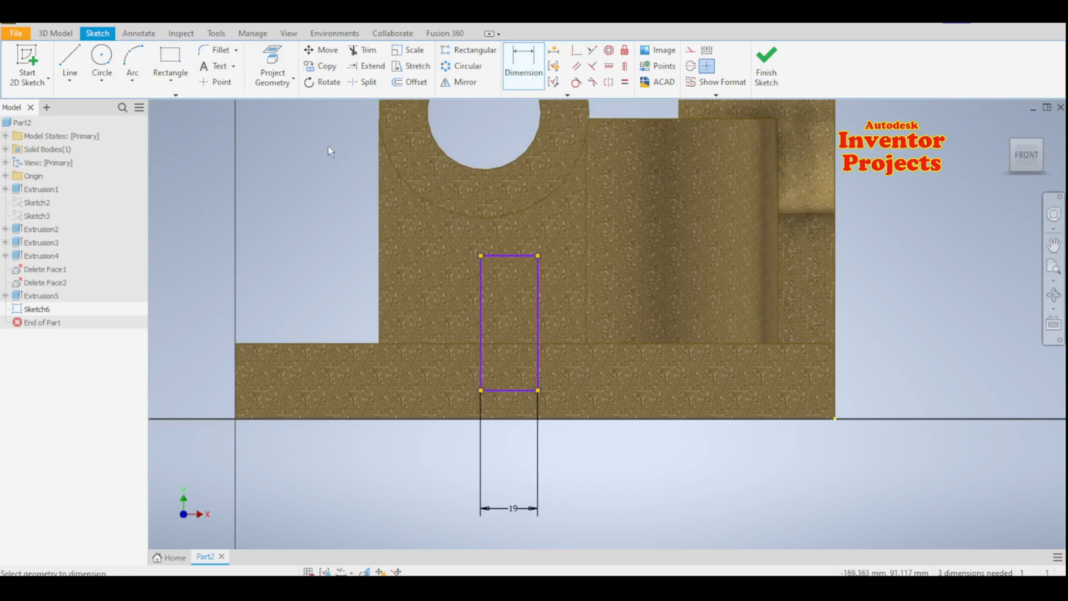
pyautogui.click(272, 64)
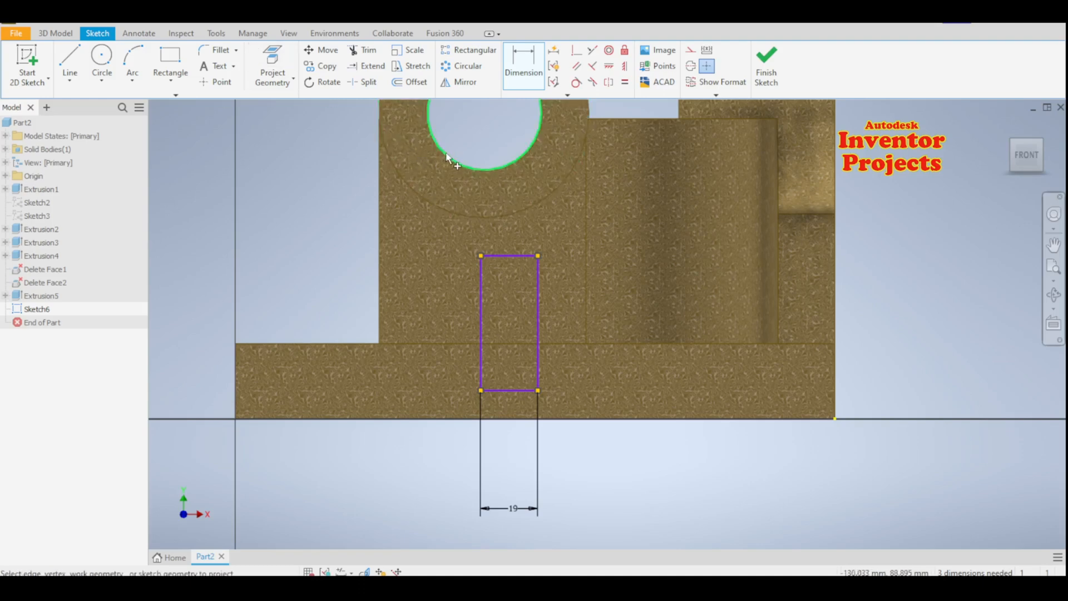
pyautogui.click(445, 165)
pyautogui.moveTo(345, 195); pyautogui.dragTo(361, 246, button='middle')
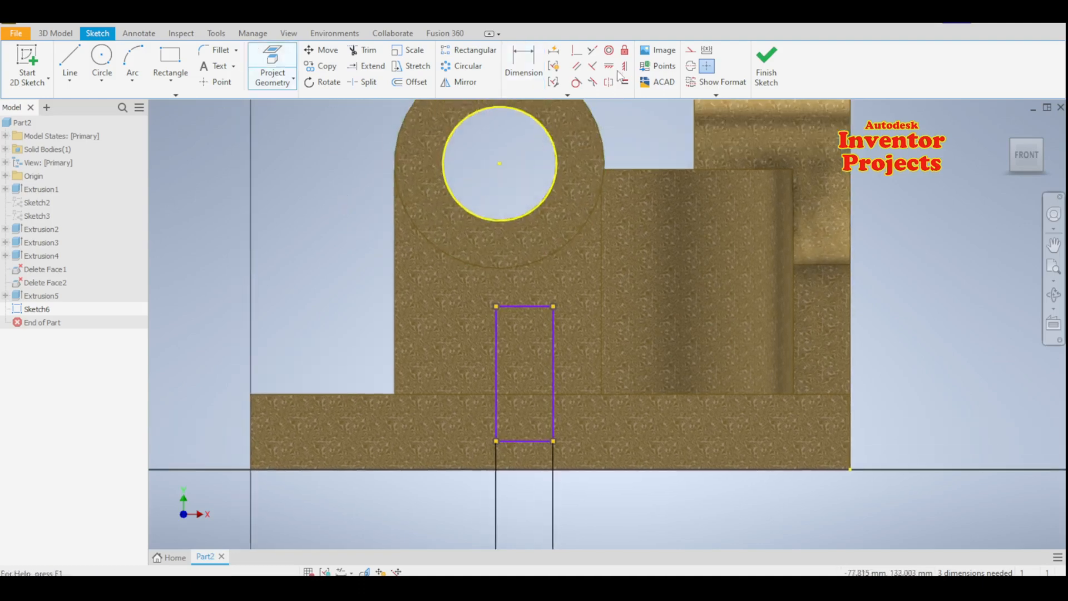
pyautogui.click(625, 66)
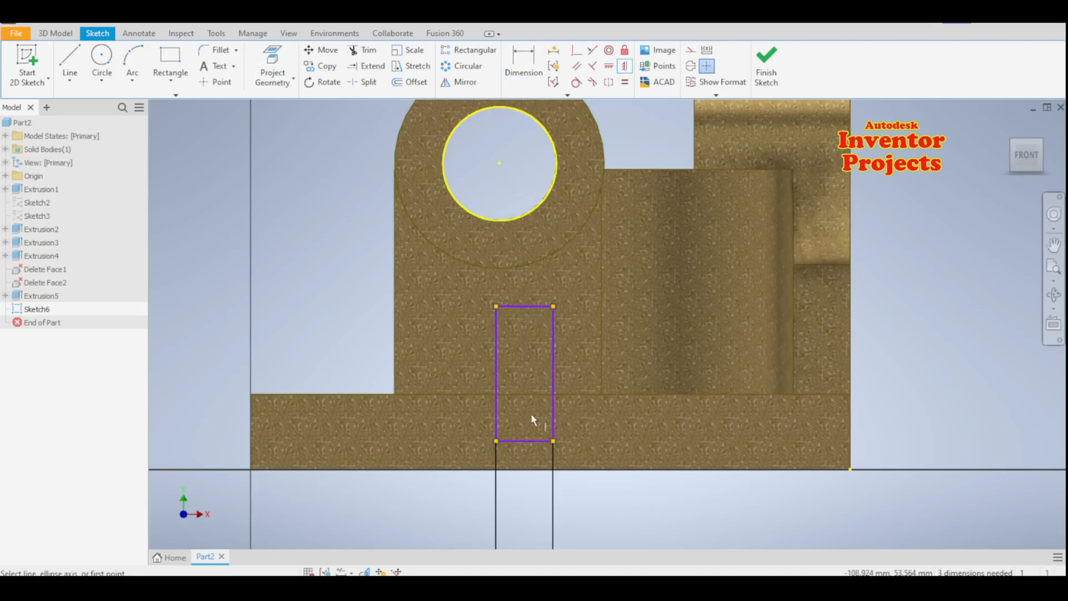
pyautogui.click(526, 442)
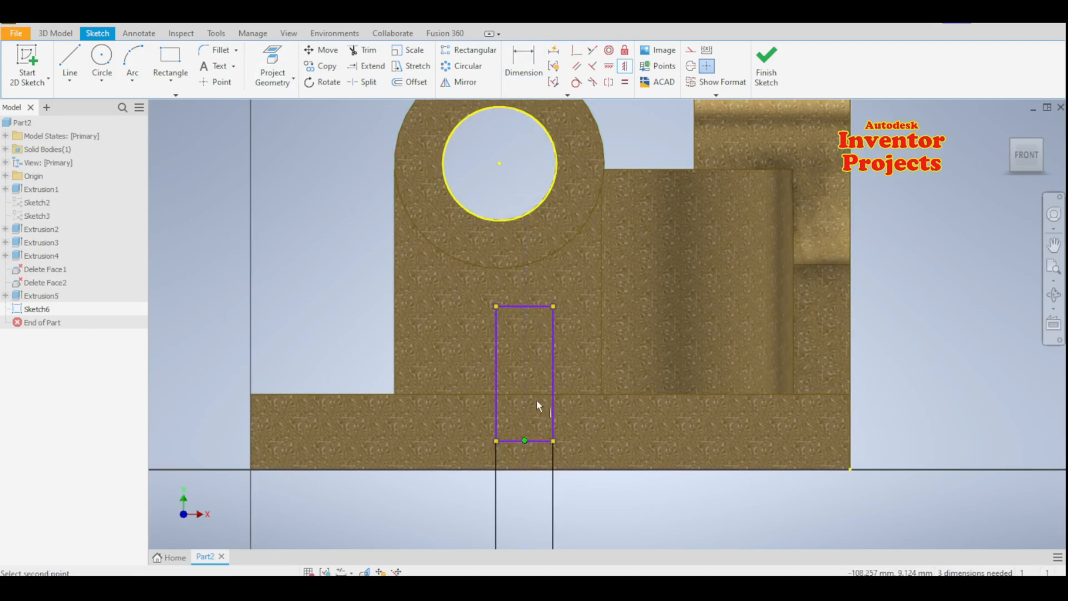
pyautogui.click(499, 163)
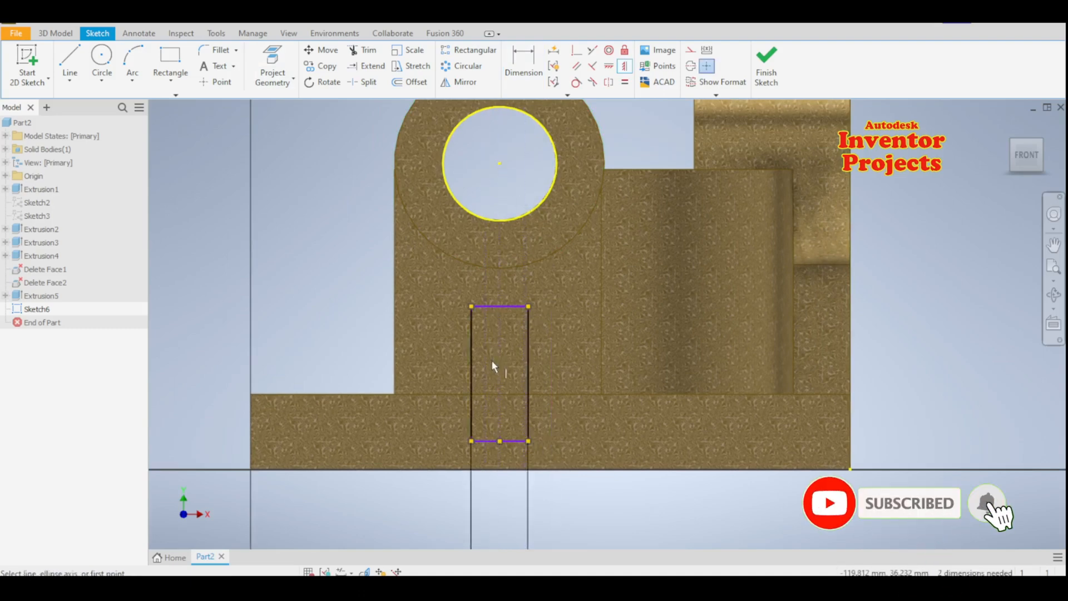
pyautogui.press('Escape')
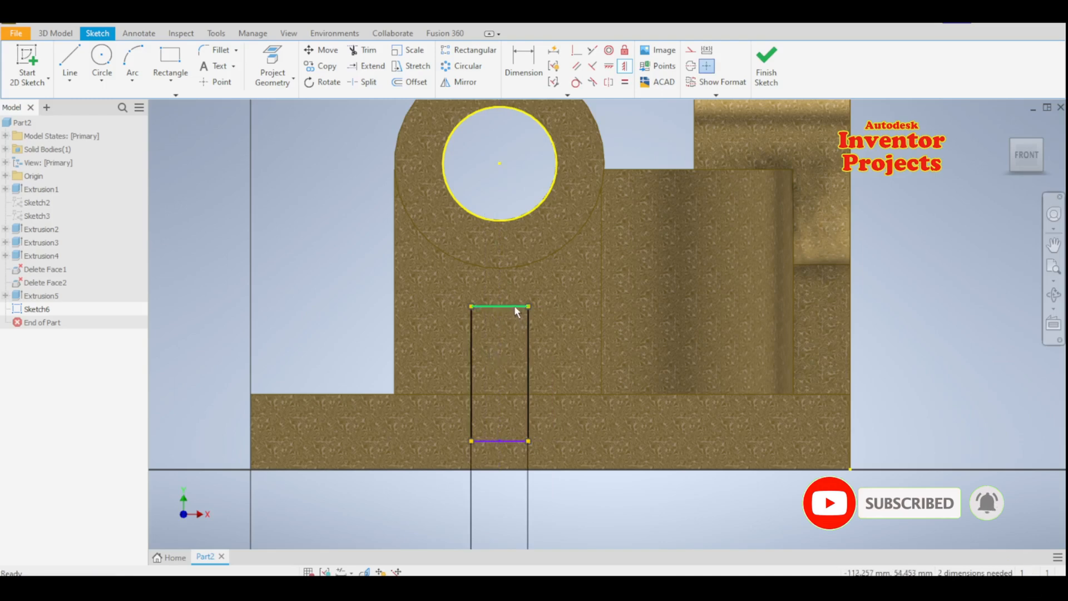
# Step: Stretch the rectangle's top edge upward into the long boss's ring, just below the bore, and finish the sketch
pyautogui.click(516, 307)
pyautogui.moveTo(512, 308); pyautogui.dragTo(516, 247)
pyautogui.moveTo(513, 298); pyautogui.dragTo(509, 259)
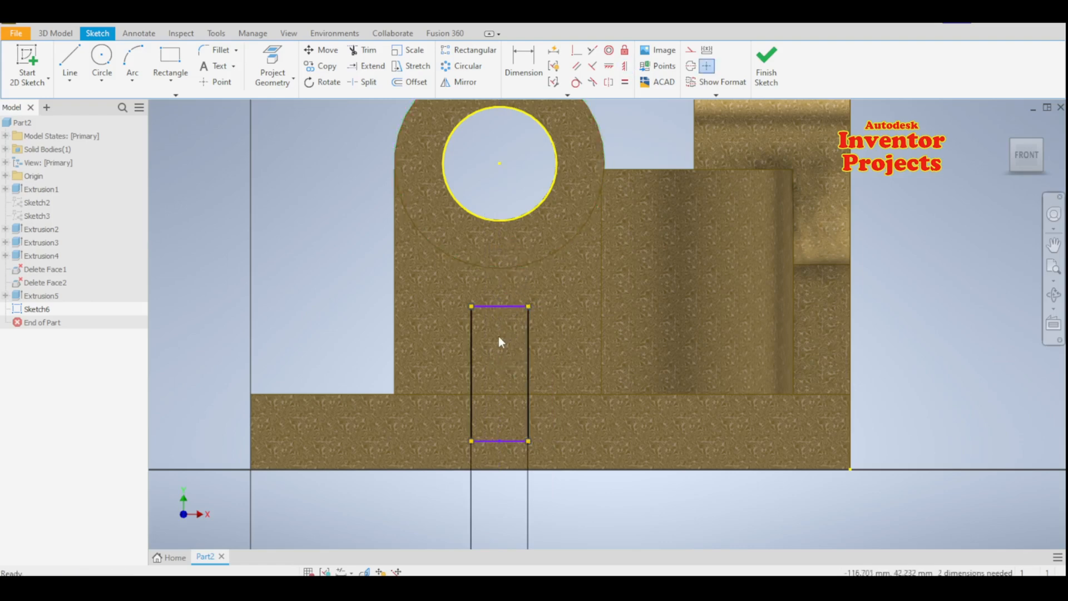
pyautogui.scroll(-3, 482, 320)
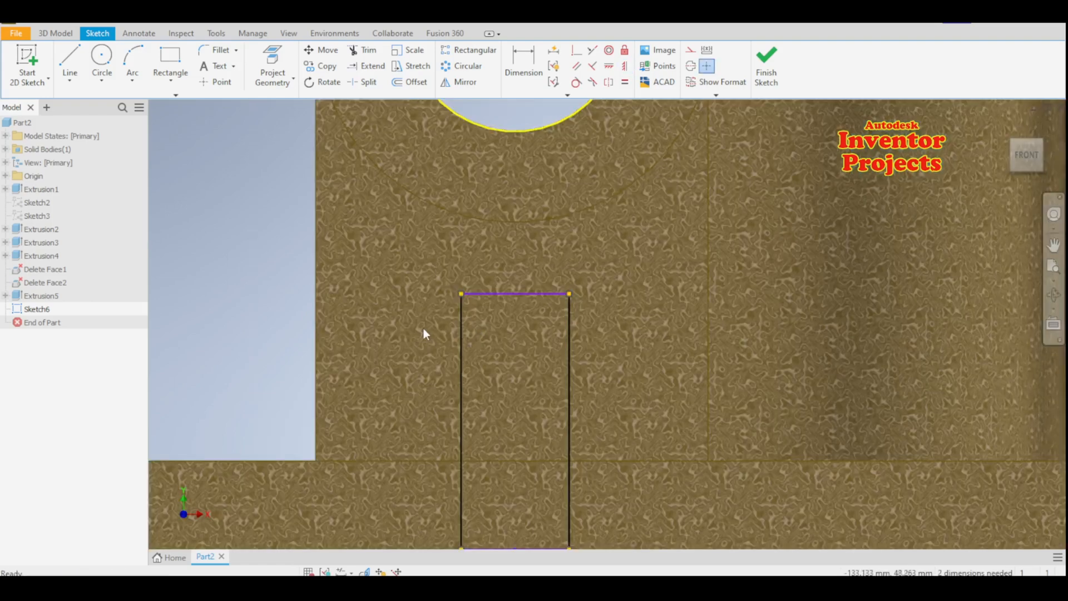
pyautogui.click(492, 293)
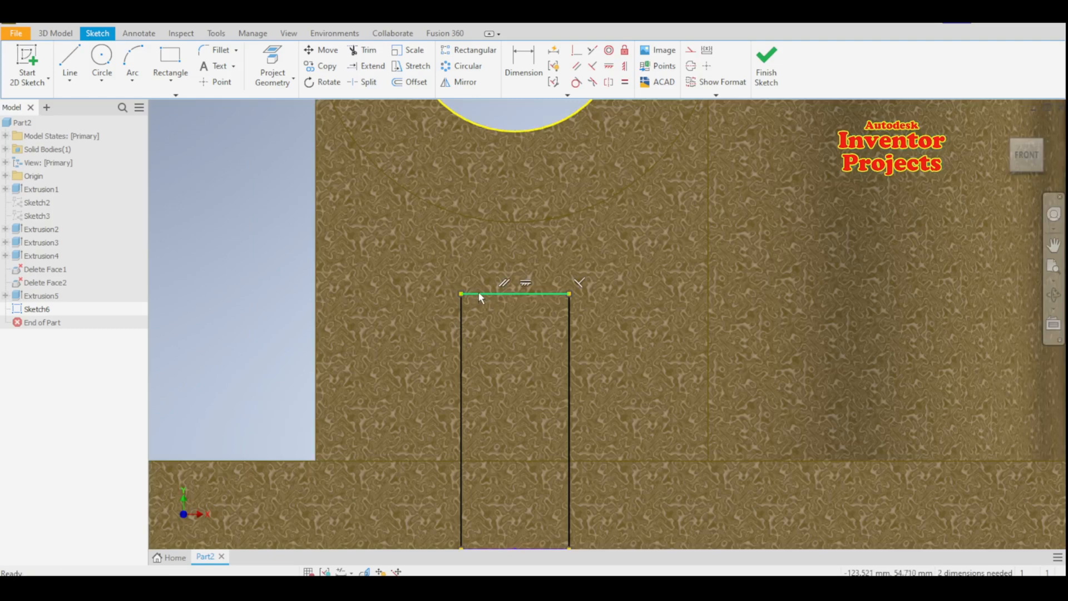
pyautogui.moveTo(479, 293); pyautogui.dragTo(484, 162)
pyautogui.scroll(5, 482, 201)
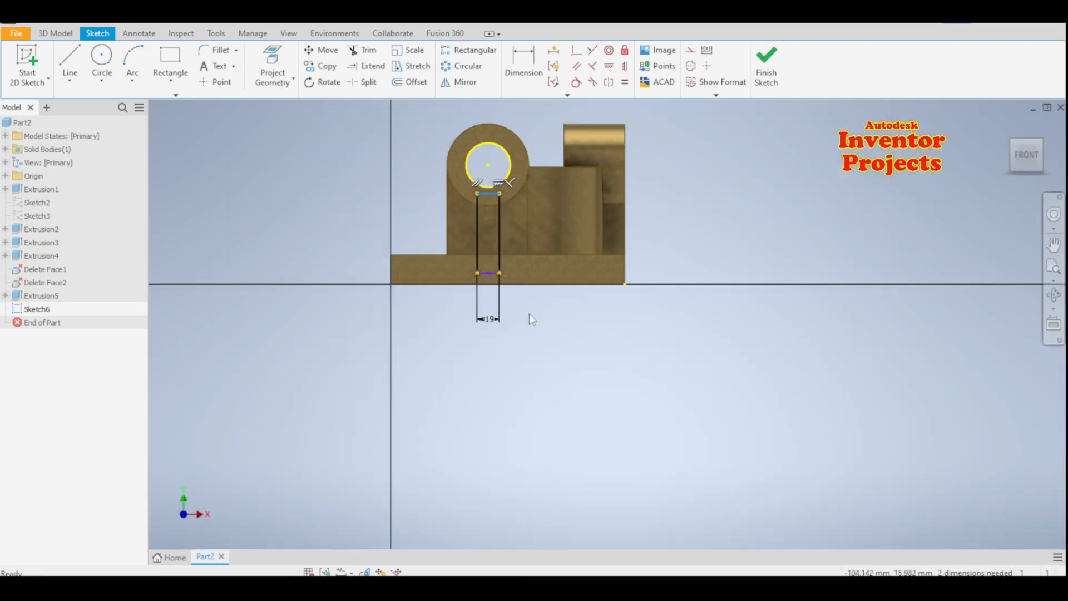
pyautogui.scroll(-3, 529, 308)
pyautogui.moveTo(528, 309); pyautogui.dragTo(528, 430, button='middle')
pyautogui.click(766, 66)
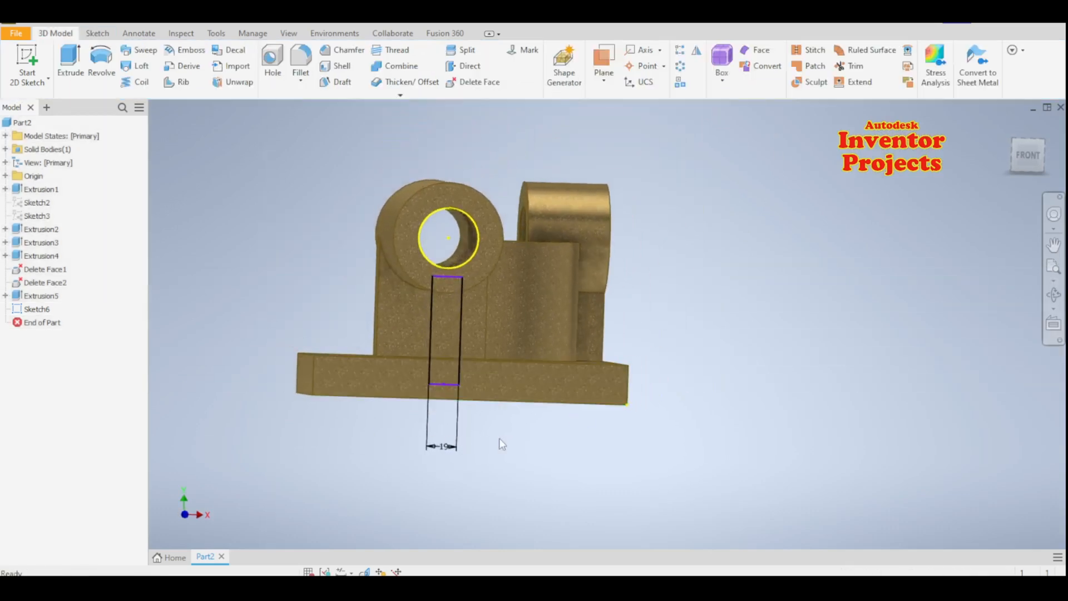
# Step: Extrude the rectangle in the flipped direction with the To Next extent, joined to the body, as a rib under the long boss
pyautogui.keyDown('shift'); pyautogui.moveTo(498, 417); pyautogui.dragTo(536, 437, button='middle'); pyautogui.keyUp('shift')
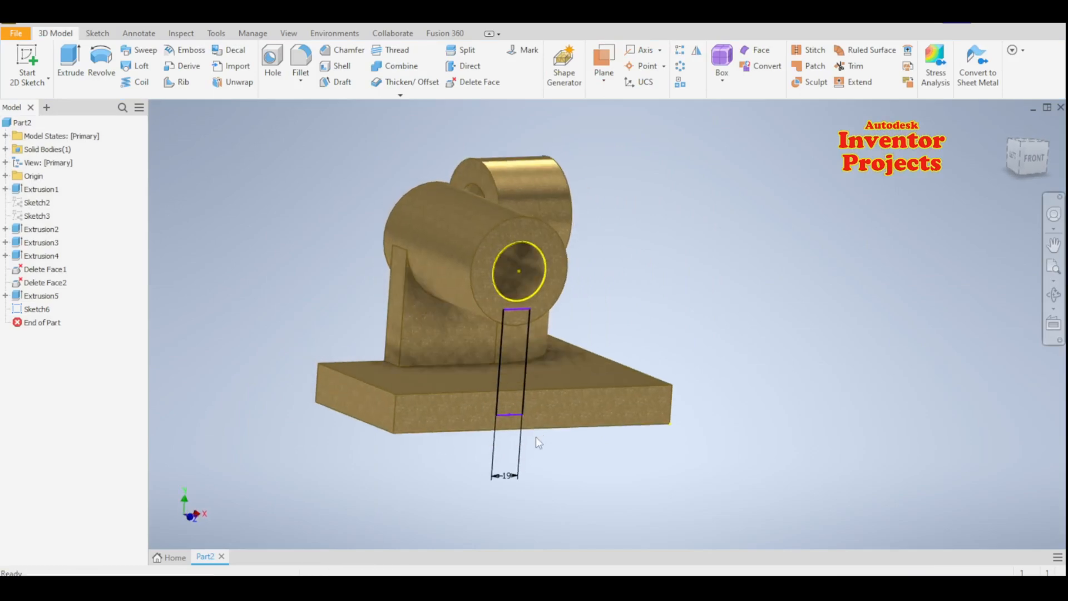
pyautogui.click(70, 60)
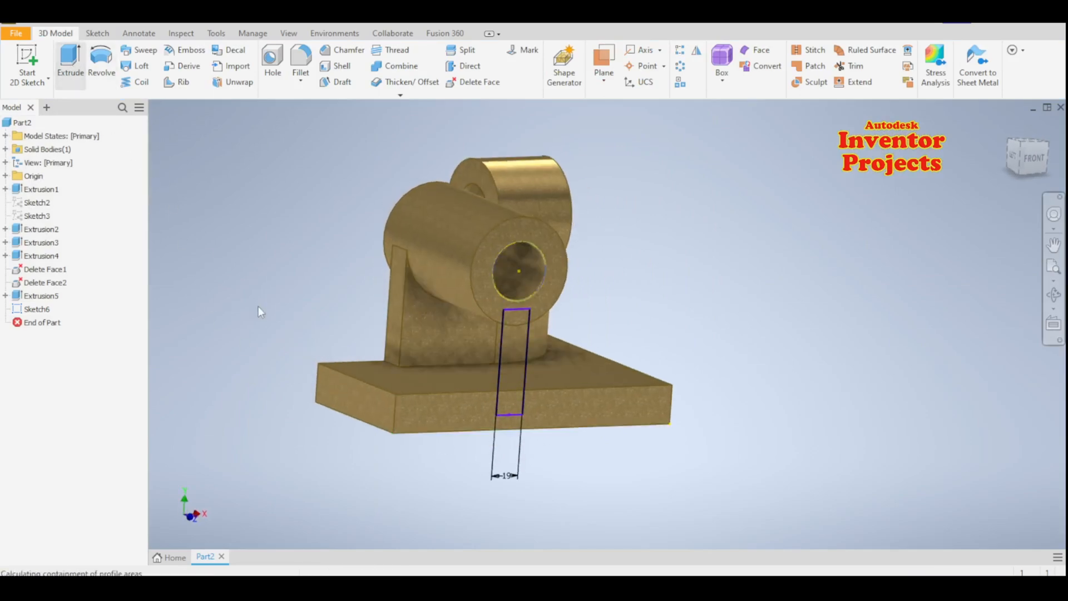
pyautogui.click(515, 373)
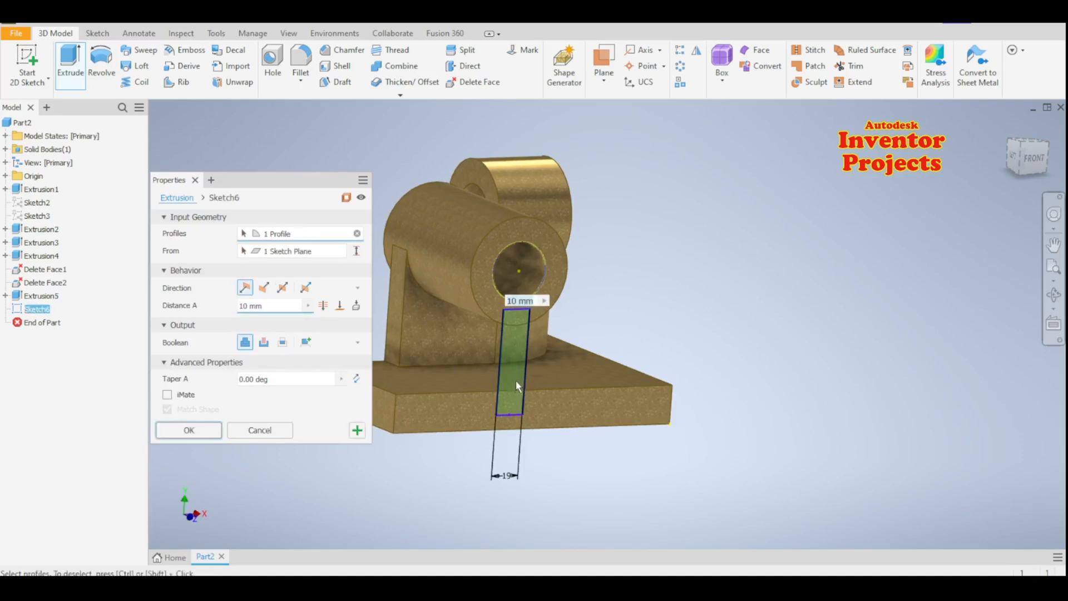
pyautogui.click(264, 287)
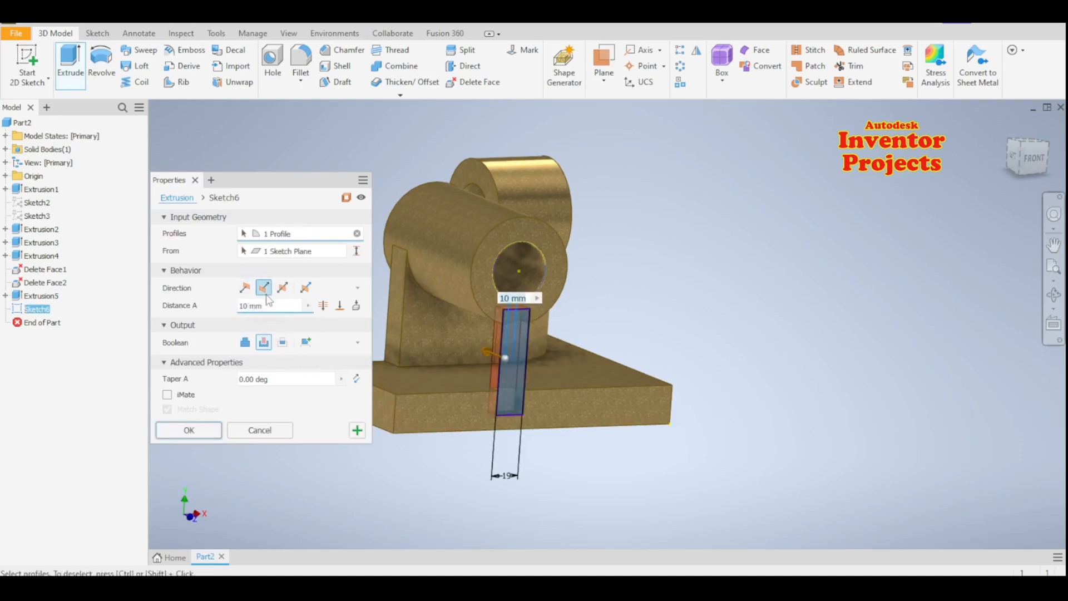
pyautogui.click(245, 342)
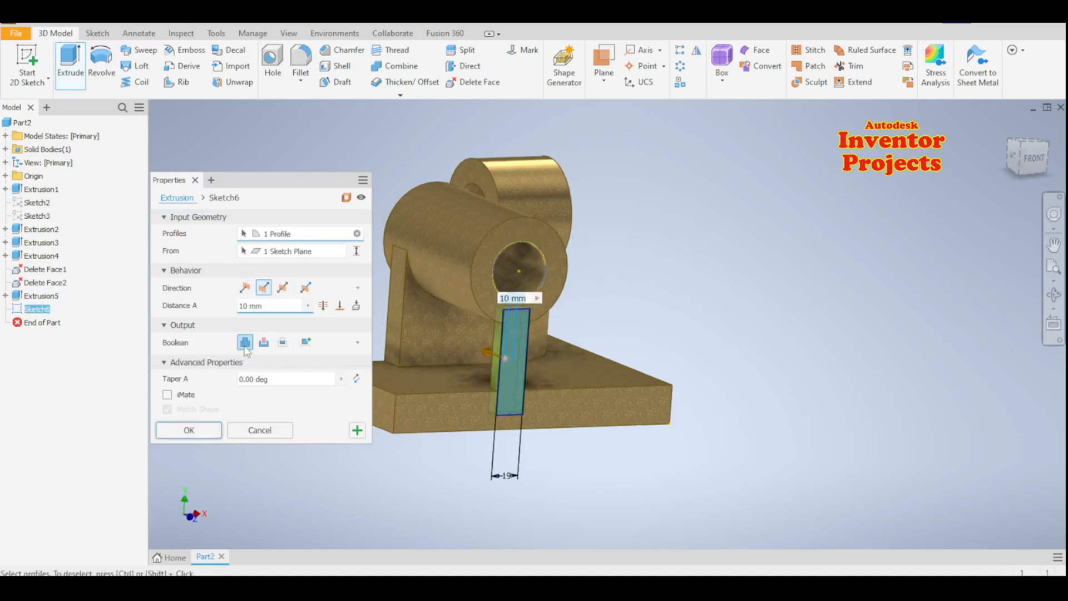
pyautogui.click(356, 305)
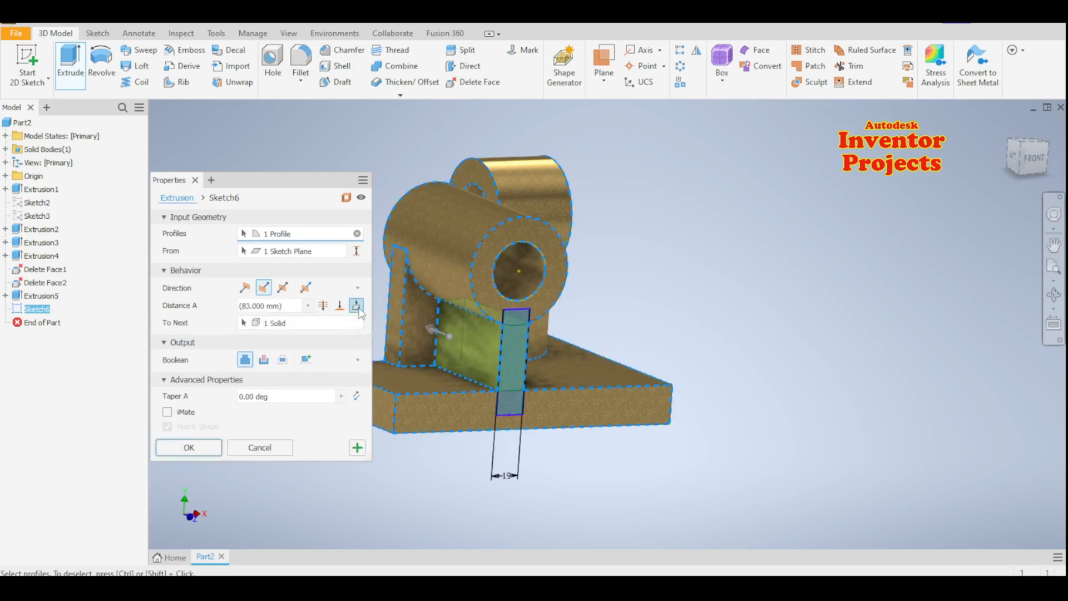
pyautogui.click(203, 448)
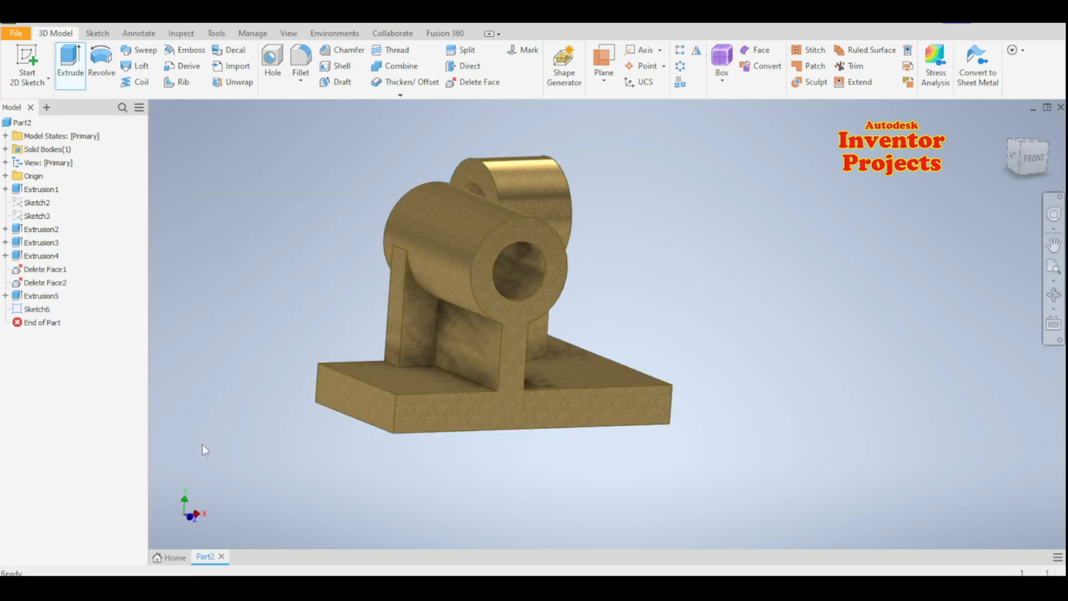
# Step: Start a sketch on the base plate's top face and draw two circles, about 20 and 21 mm in diameter, along the plate's left end
pyautogui.moveTo(712, 328)
pyautogui.keyDown('shift'); pyautogui.mouseDown(button='middle')
pyautogui.moveTo(703, 345)
pyautogui.moveTo(556, 341)
pyautogui.moveTo(523, 356)
pyautogui.moveTo(670, 334)
pyautogui.moveTo(572, 305)
pyautogui.moveTo(625, 396)
pyautogui.moveTo(626, 380)
pyautogui.moveTo(640, 384)
pyautogui.moveTo(635, 398)
pyautogui.moveTo(660, 434)
pyautogui.moveTo(596, 427)
pyautogui.moveTo(573, 378)
pyautogui.mouseUp(button='middle'); pyautogui.keyUp('shift')
pyautogui.click(551, 402)
pyautogui.click(630, 393)
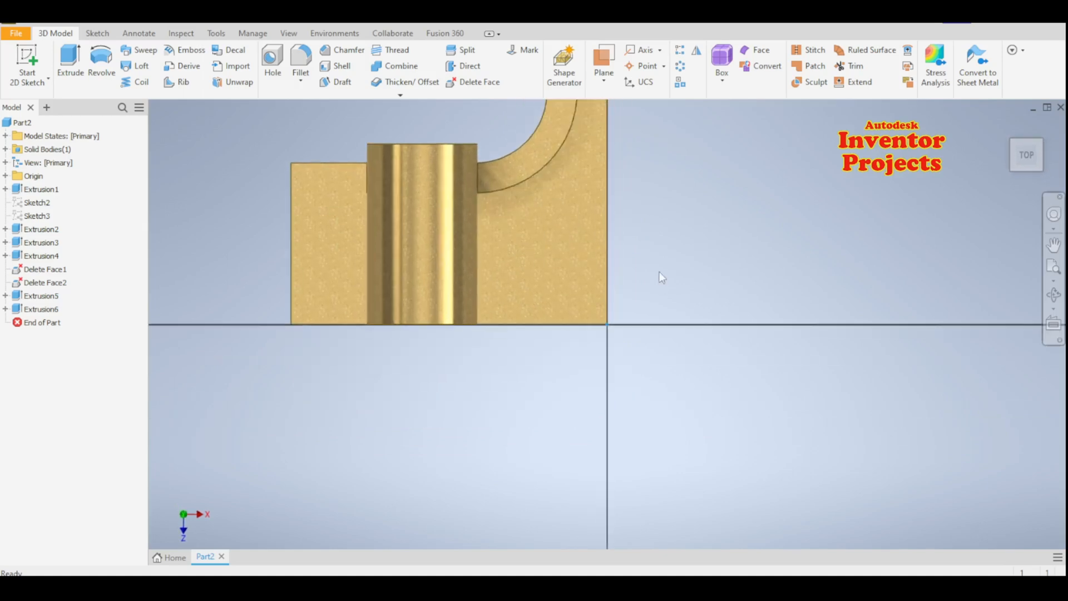
pyautogui.moveTo(675, 235)
pyautogui.mouseDown(button='middle')
pyautogui.moveTo(700, 273)
pyautogui.moveTo(748, 308)
pyautogui.mouseUp(button='middle')
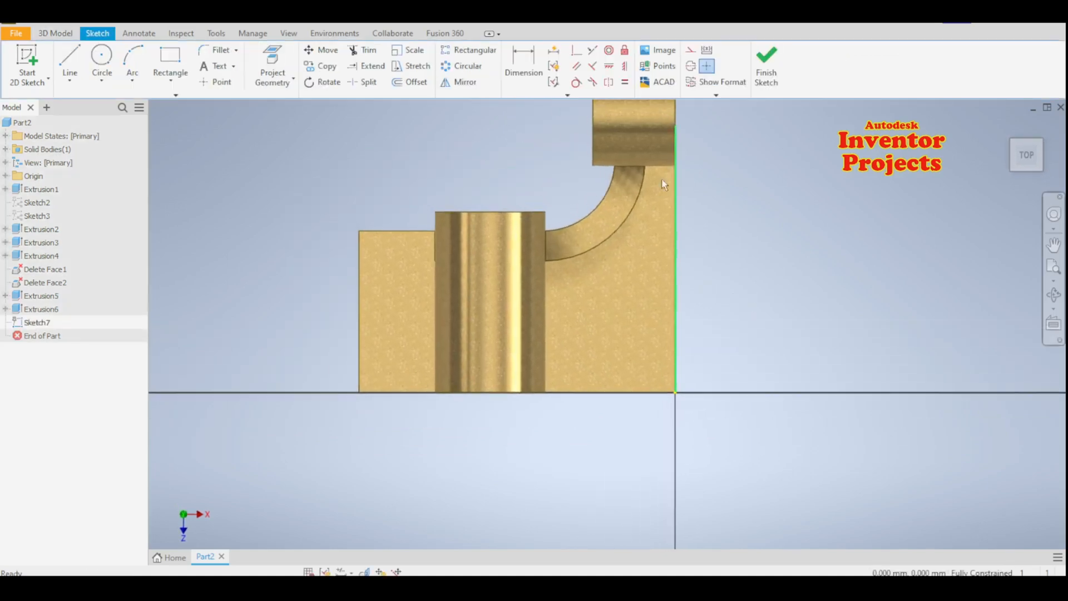
pyautogui.click(102, 59)
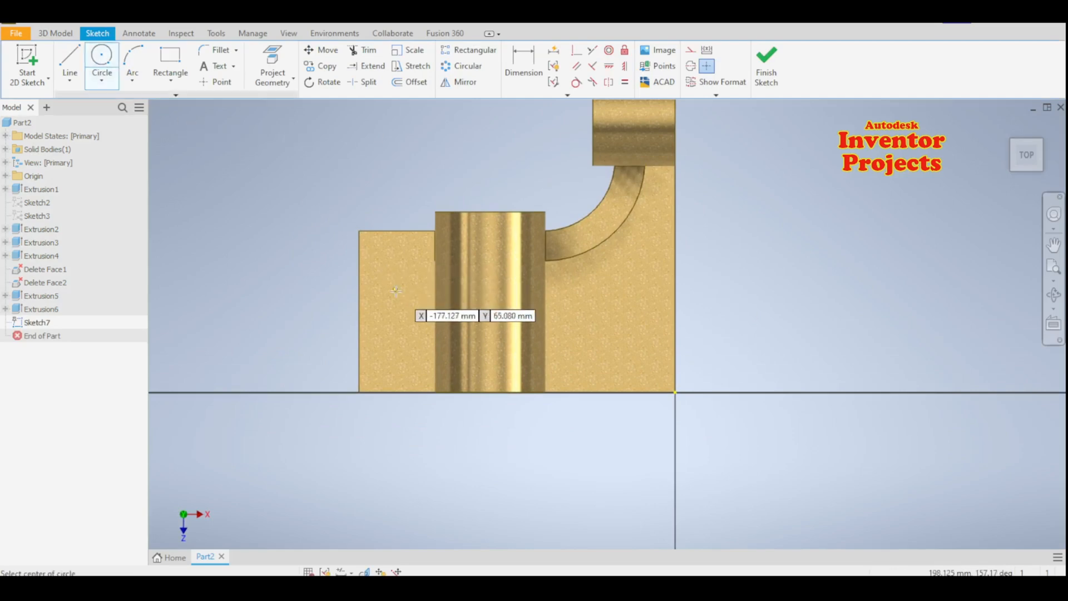
pyautogui.click(381, 283)
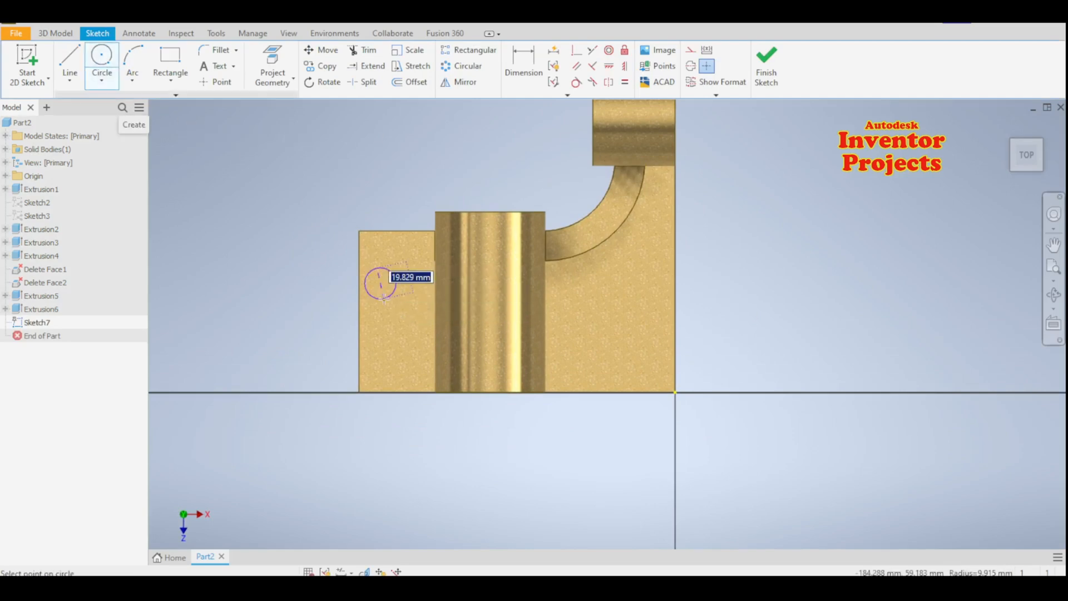
pyautogui.click(384, 298)
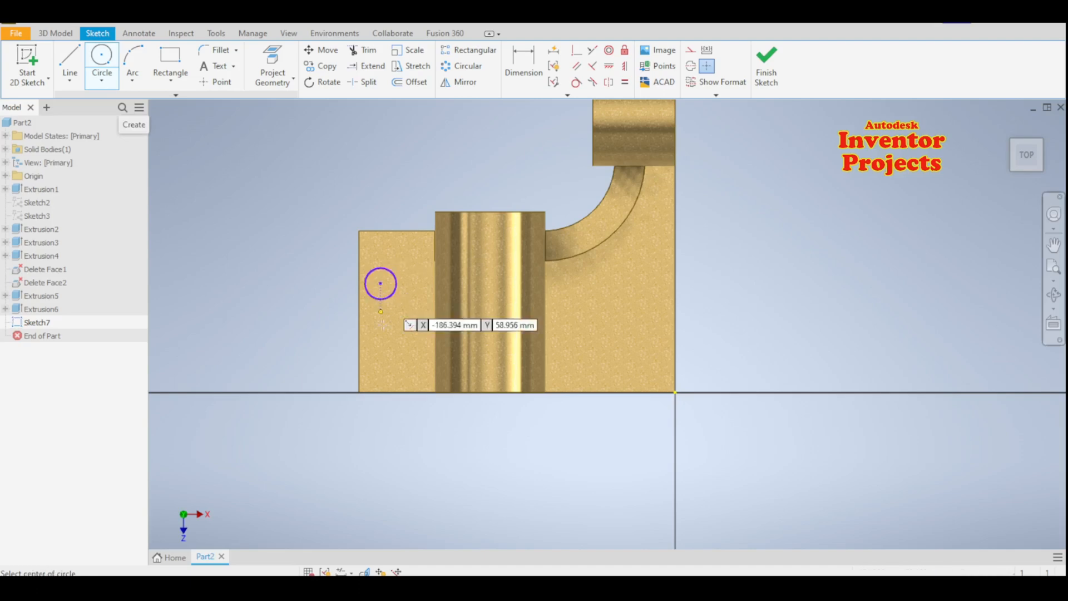
pyautogui.click(380, 359)
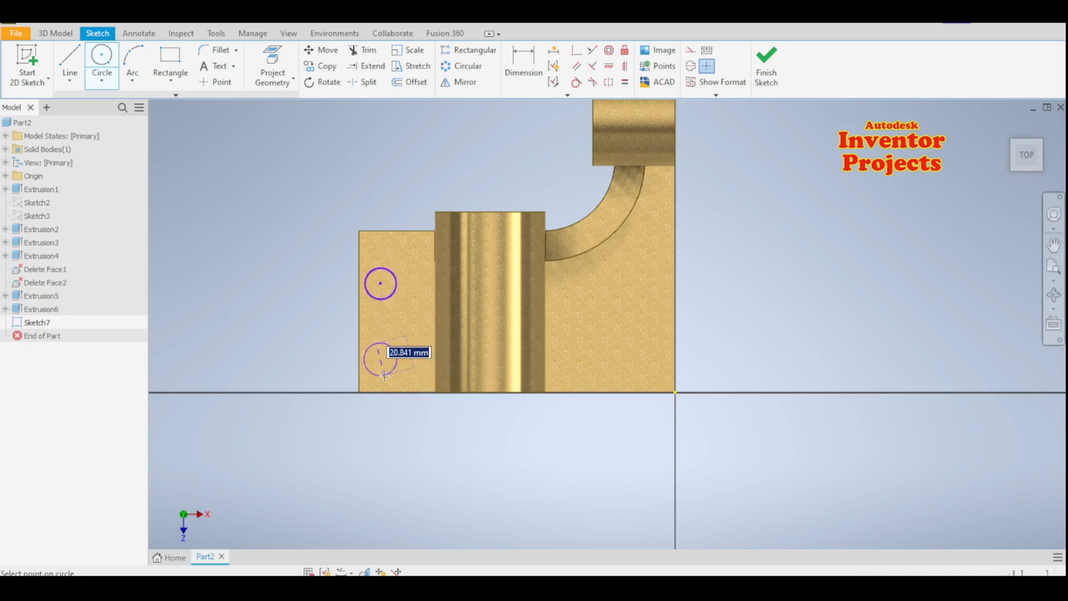
pyautogui.click(388, 374)
# Step: Draw two more circles on the plate between the long boss and the right edge, one above the other, the lower about 20 mm in diameter
pyautogui.click(629, 269)
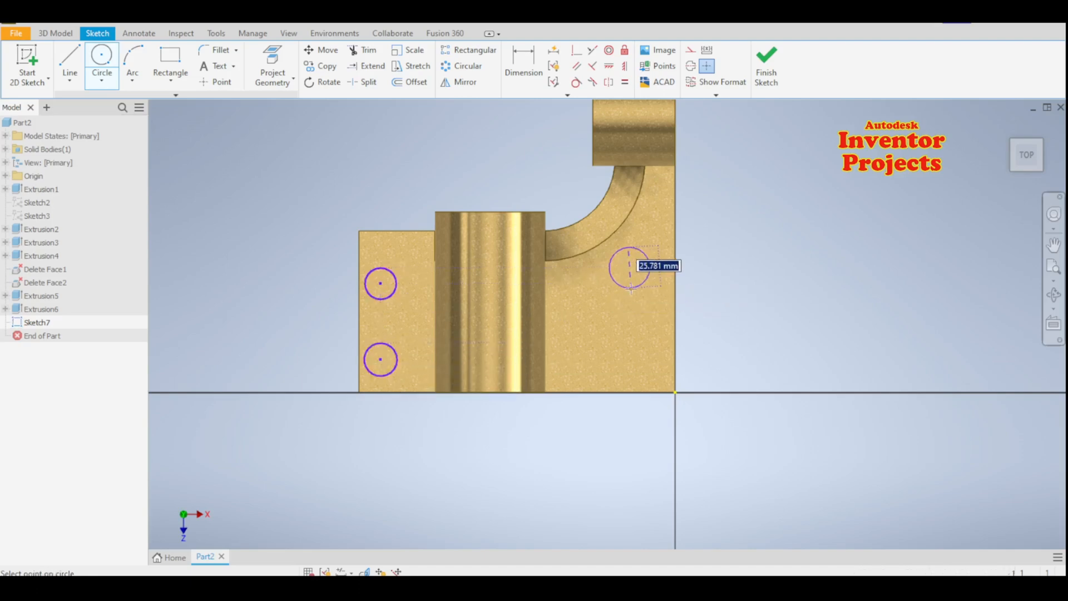
pyautogui.click(653, 268)
pyautogui.click(634, 354)
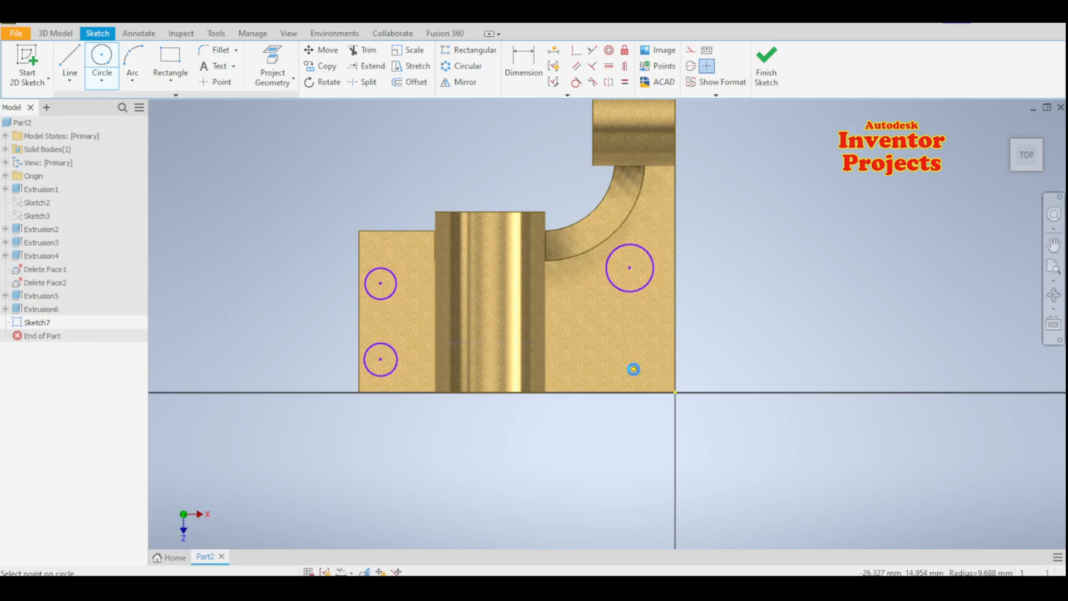
pyautogui.click(635, 370)
pyautogui.press('Escape')
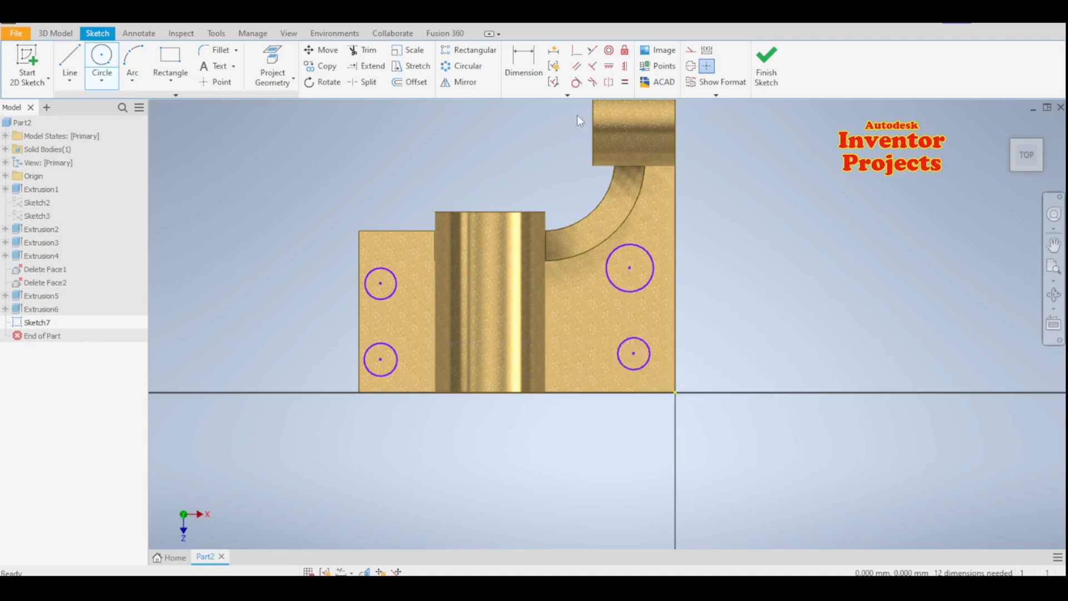
# Step: Apply Equal constraints within each pair of circles and between the two pairs so all four circles share one diameter
pyautogui.click(624, 83)
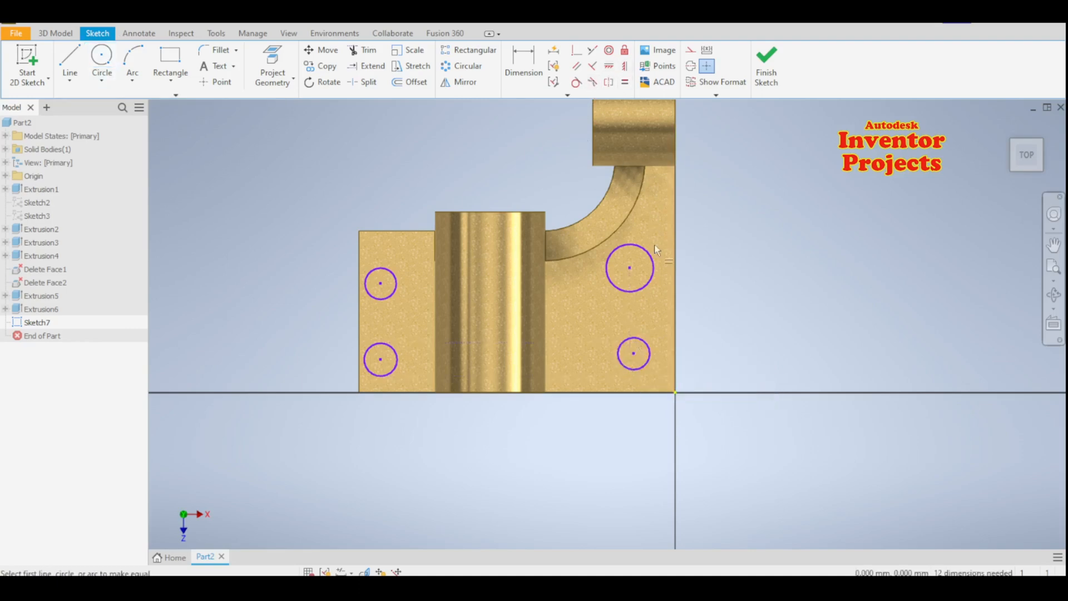
pyautogui.click(648, 251)
pyautogui.click(649, 345)
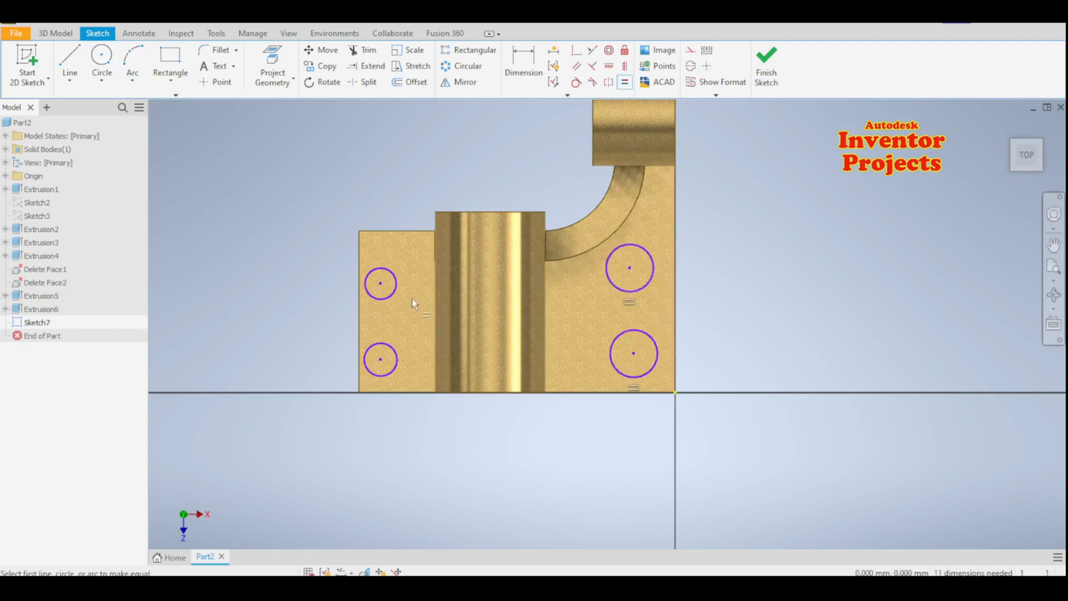
pyautogui.click(397, 290)
pyautogui.click(395, 354)
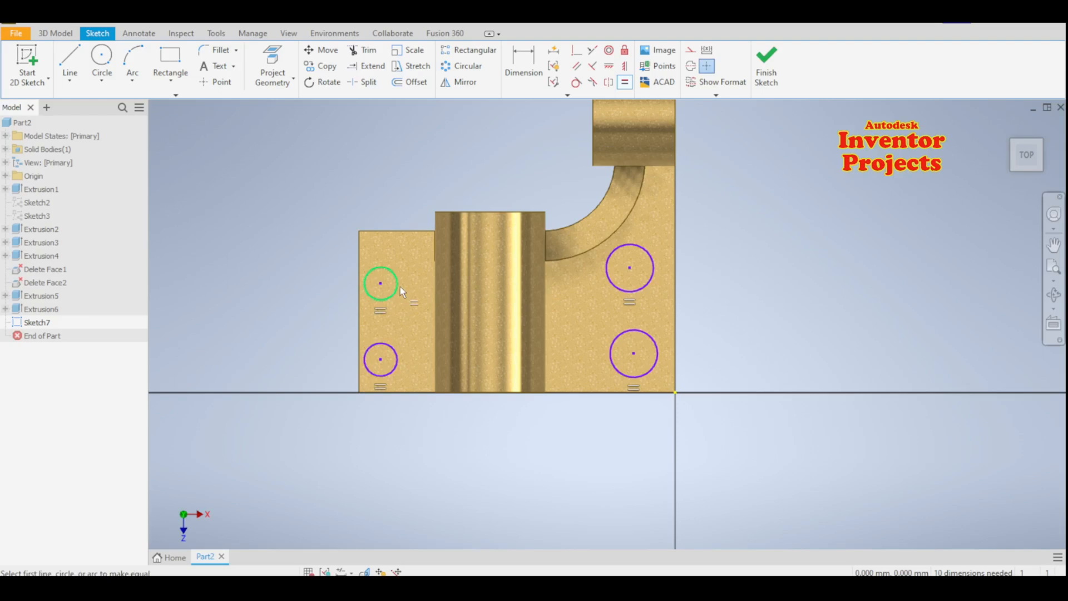
pyautogui.click(651, 277)
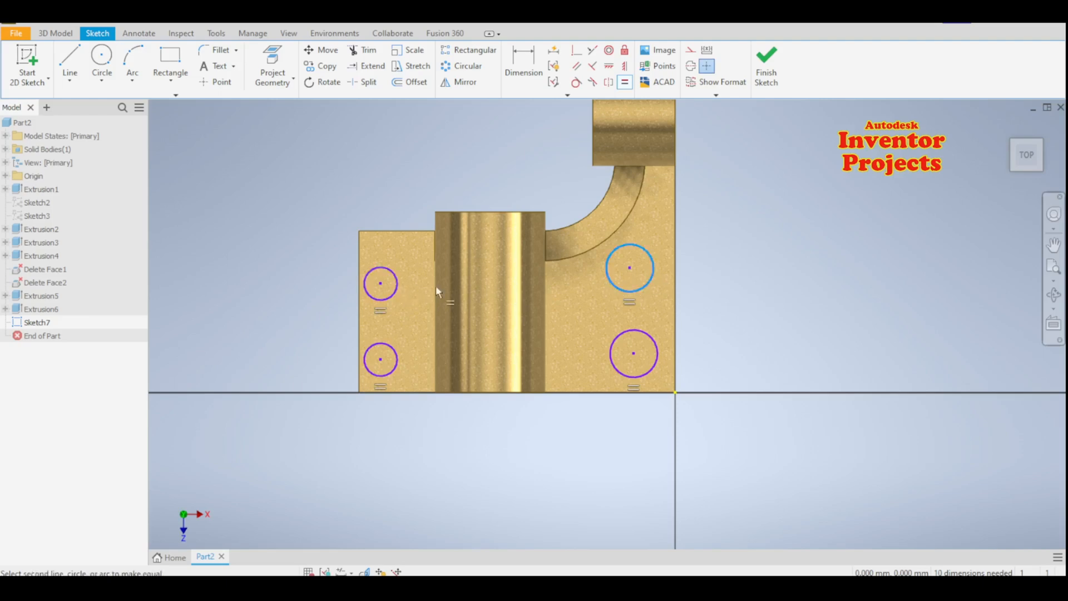
pyautogui.click(399, 284)
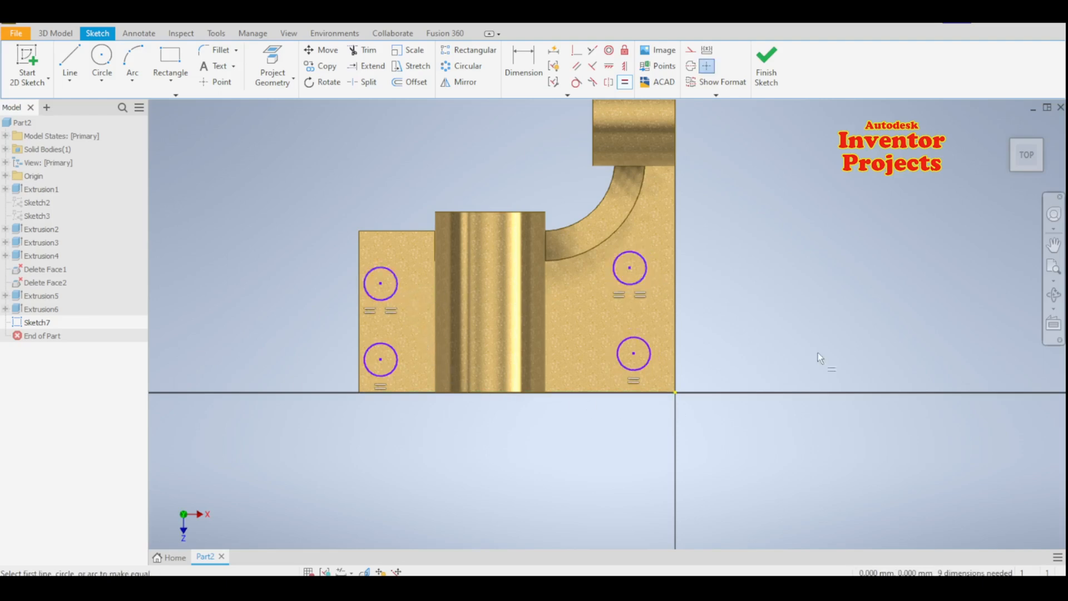
pyautogui.press('Escape')
# Step: Set the diameter of the upper right base-plate circle to 19 mm
pyautogui.click(522, 78)
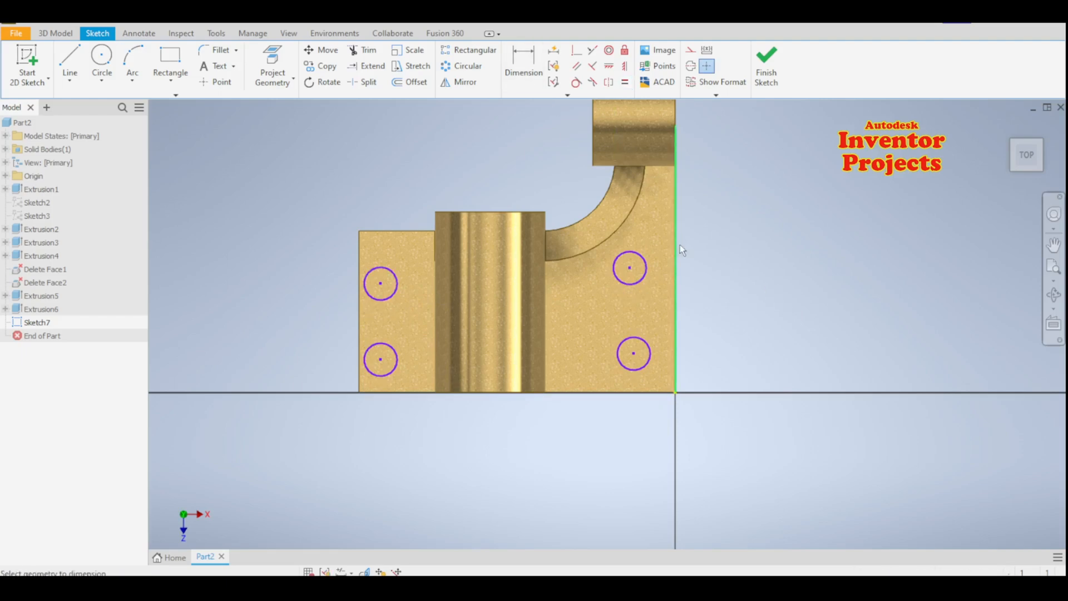
pyautogui.click(645, 275)
pyautogui.click(773, 260)
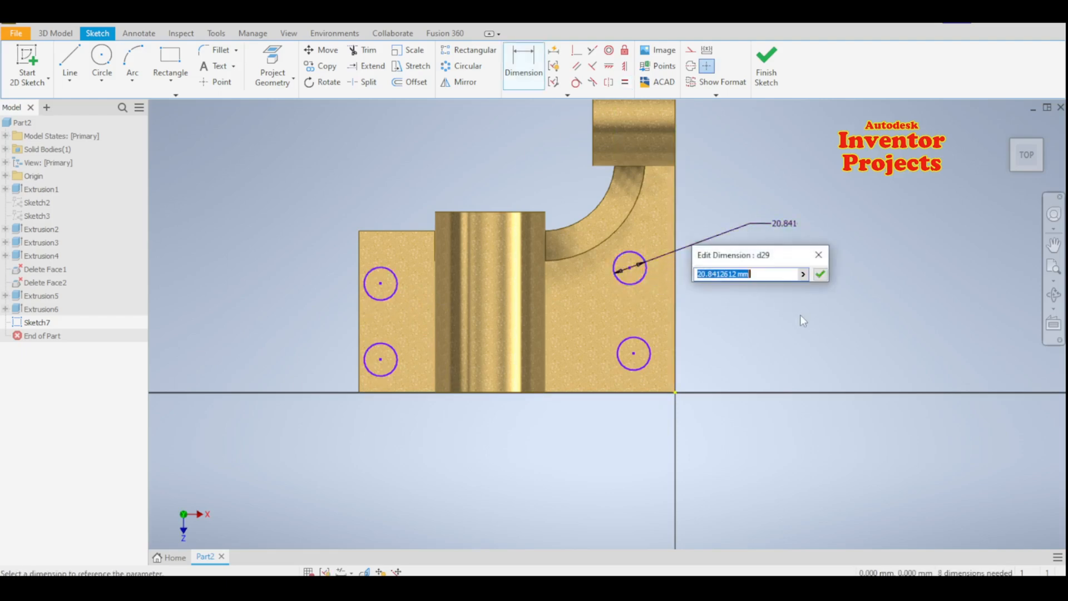
pyautogui.write('19')
pyautogui.click(820, 274)
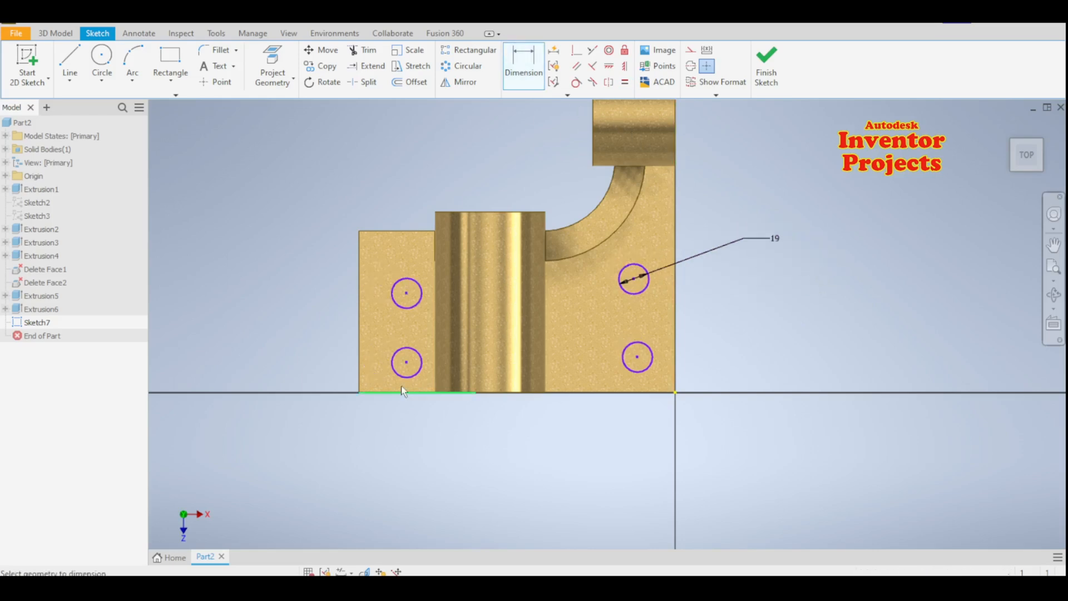
# Step: Dimension the horizontal distance between the centres of the two lower base-plate circles as 152 mm
pyautogui.click(639, 365)
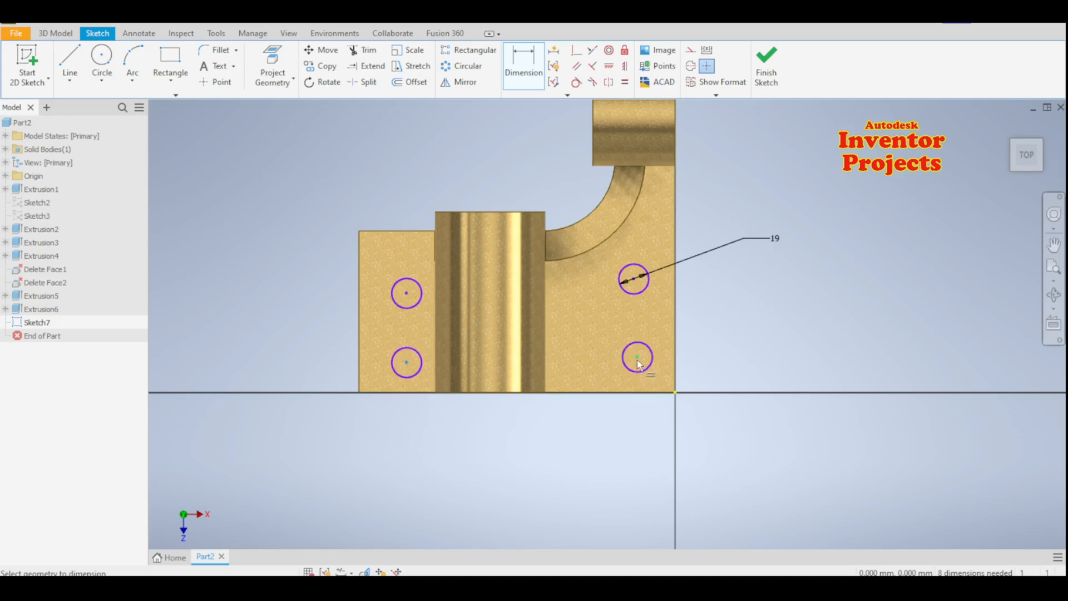
pyautogui.click(508, 479)
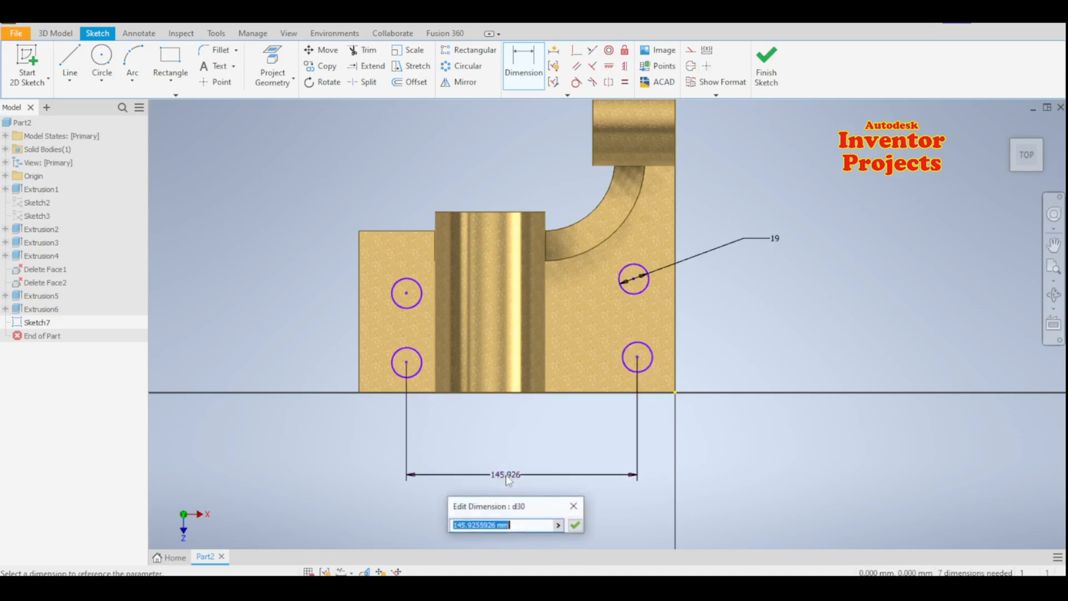
pyautogui.write('15')
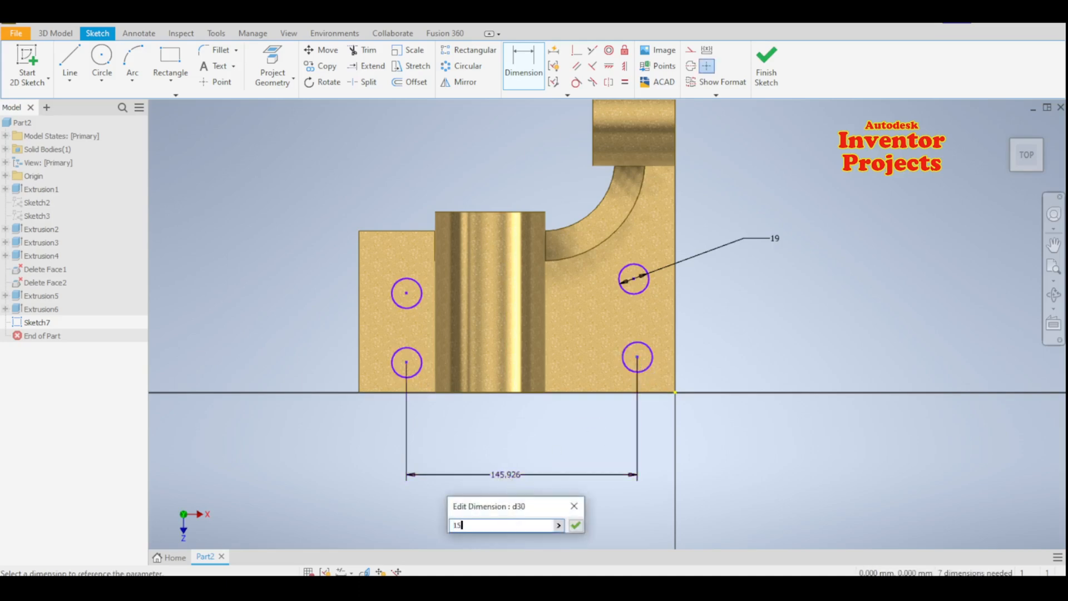
pyautogui.write('2')
pyautogui.press('Return')
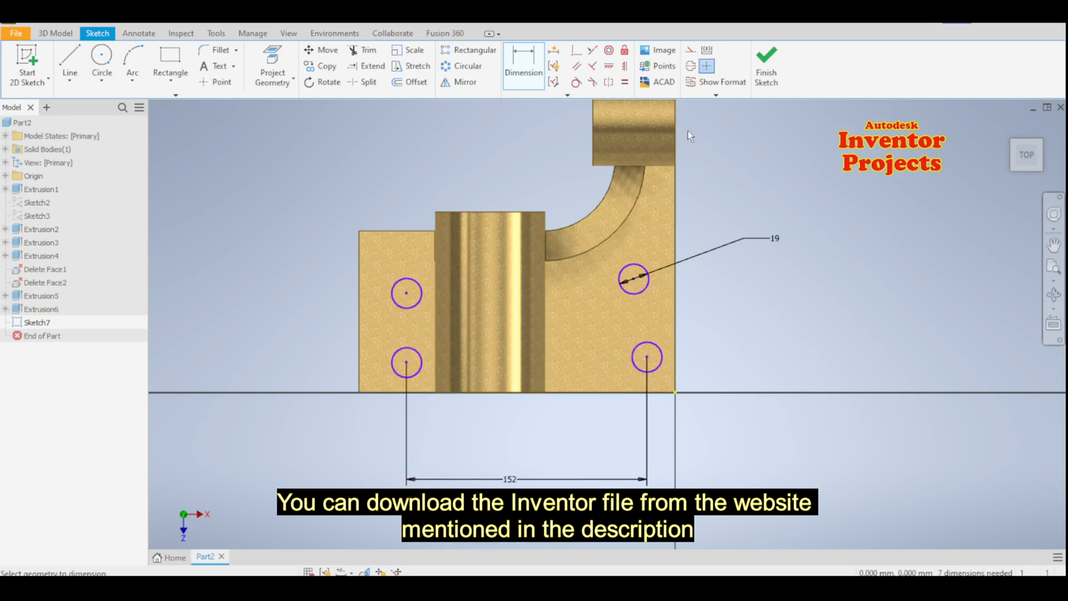
# Step: Apply Vertical constraints between the circle centres of the right pair and of the left pair
pyautogui.click(624, 66)
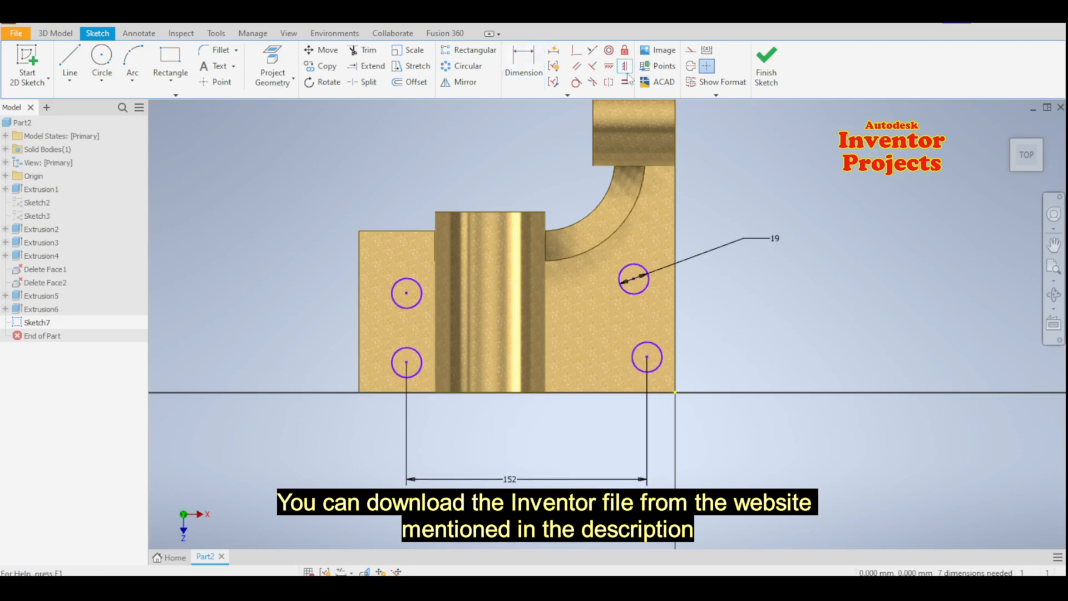
pyautogui.click(634, 280)
pyautogui.click(647, 358)
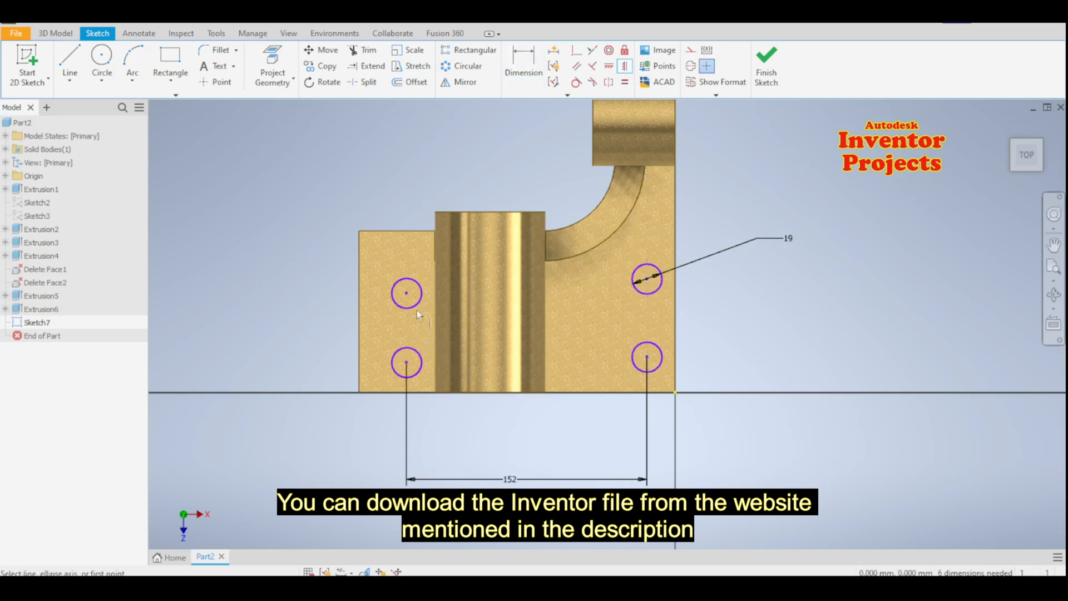
pyautogui.click(406, 293)
pyautogui.click(407, 363)
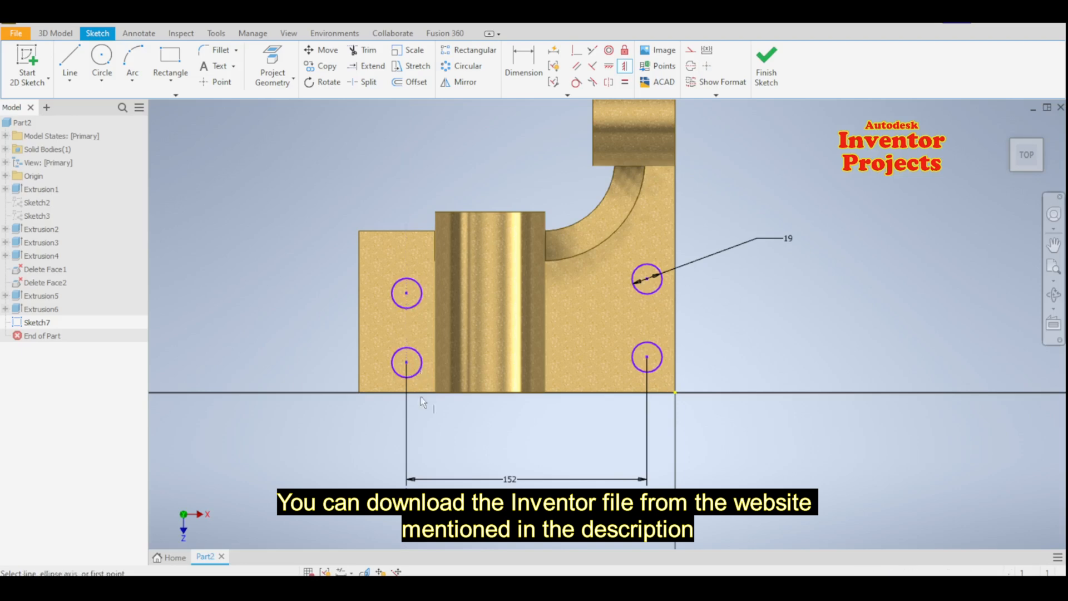
# Step: Dimension the vertical distance between the centres of the two left circles as 38 mm
pyautogui.click(610, 67)
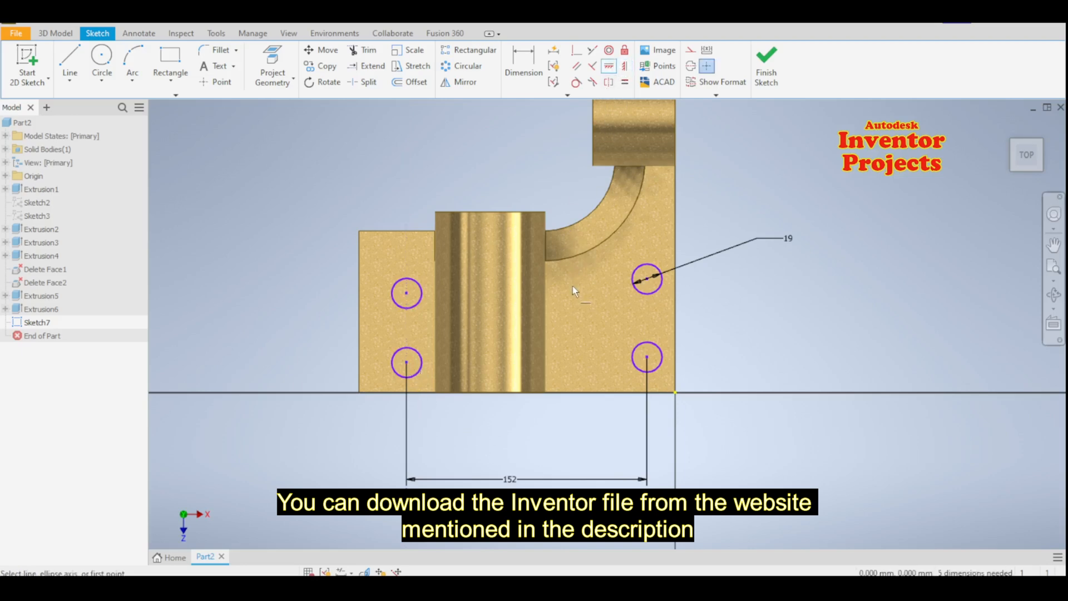
pyautogui.press('d')
pyautogui.click(406, 362)
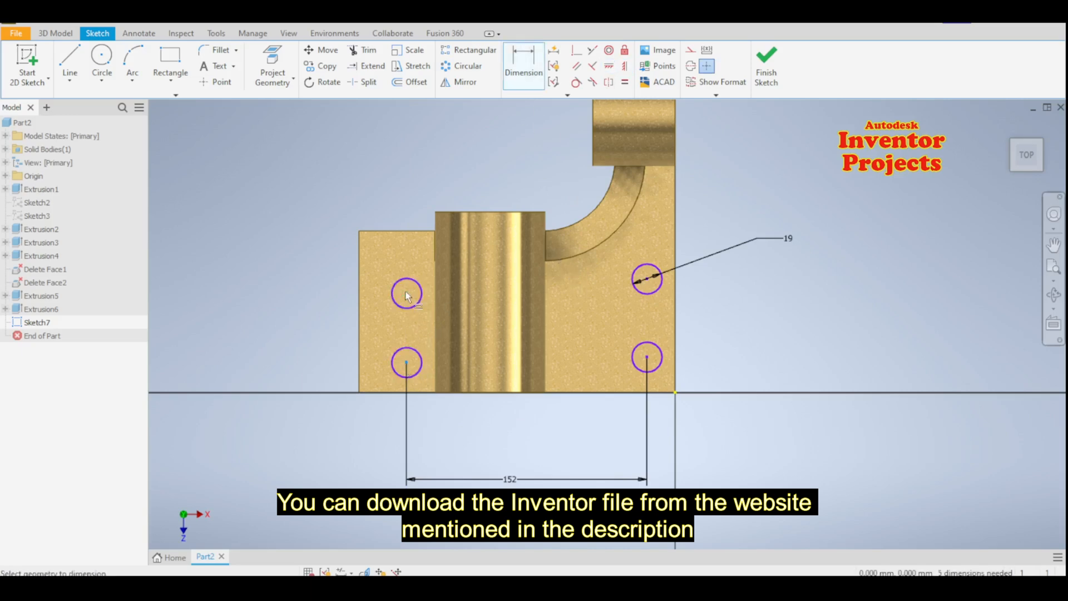
pyautogui.click(406, 294)
pyautogui.click(291, 329)
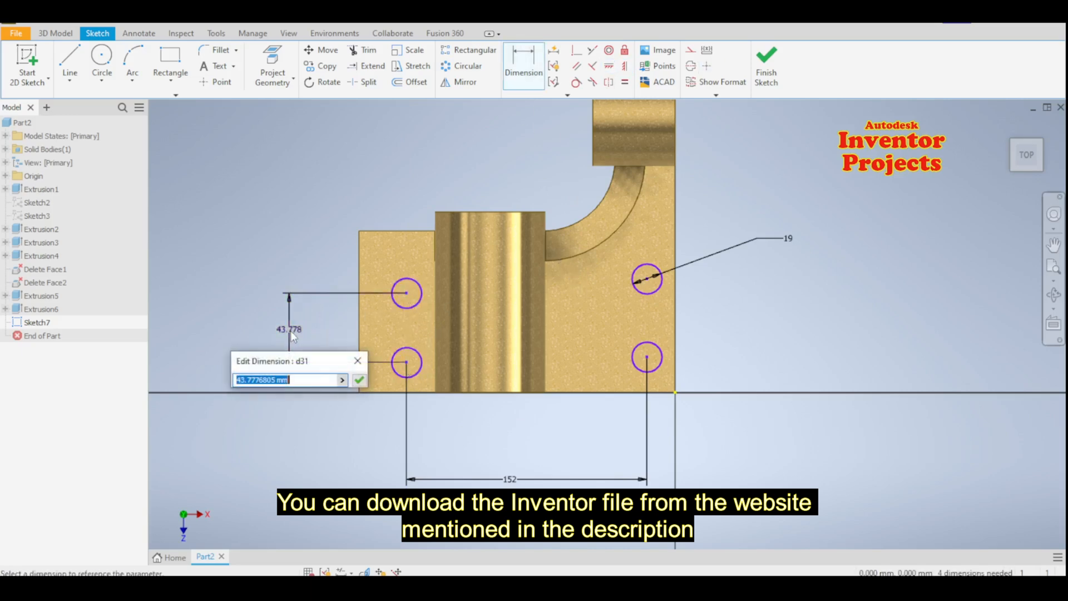
pyautogui.write('38')
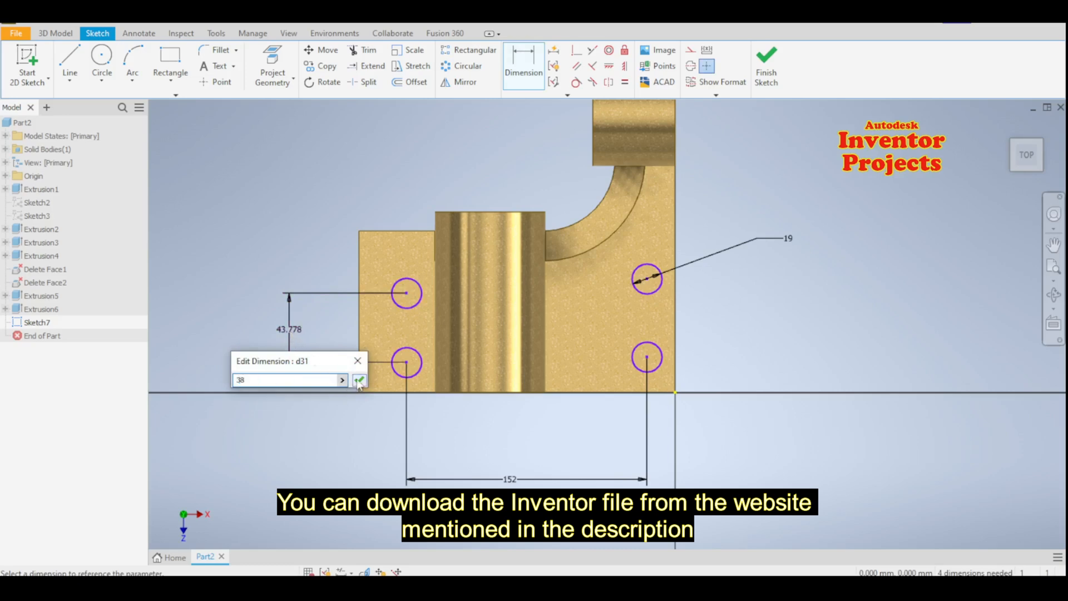
pyautogui.click(359, 381)
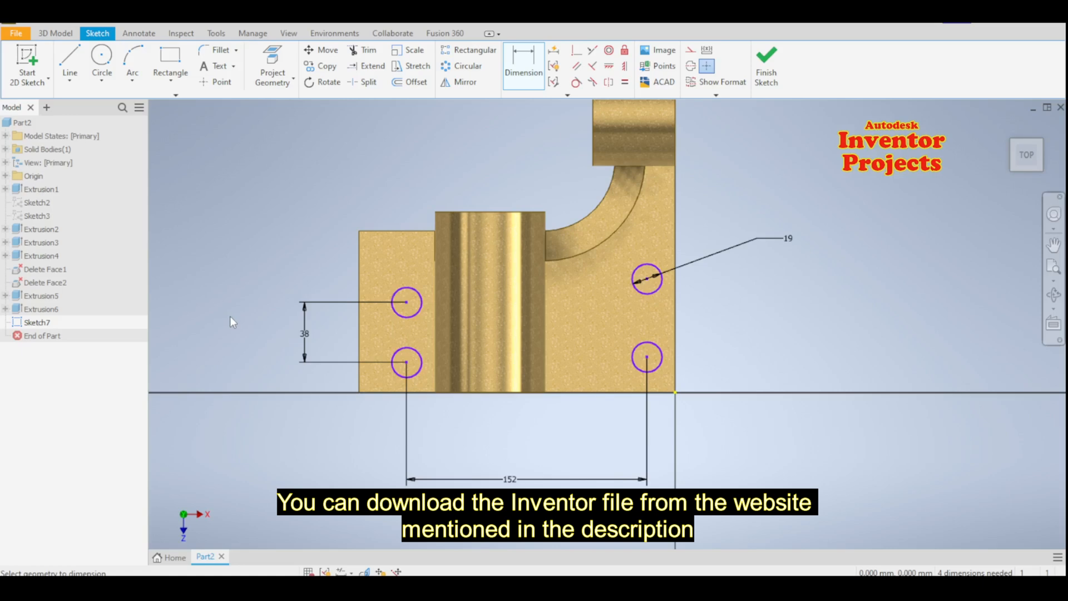
# Step: Apply Horizontal constraints between the centres of the two upper circles and of the two lower circles
pyautogui.click(625, 68)
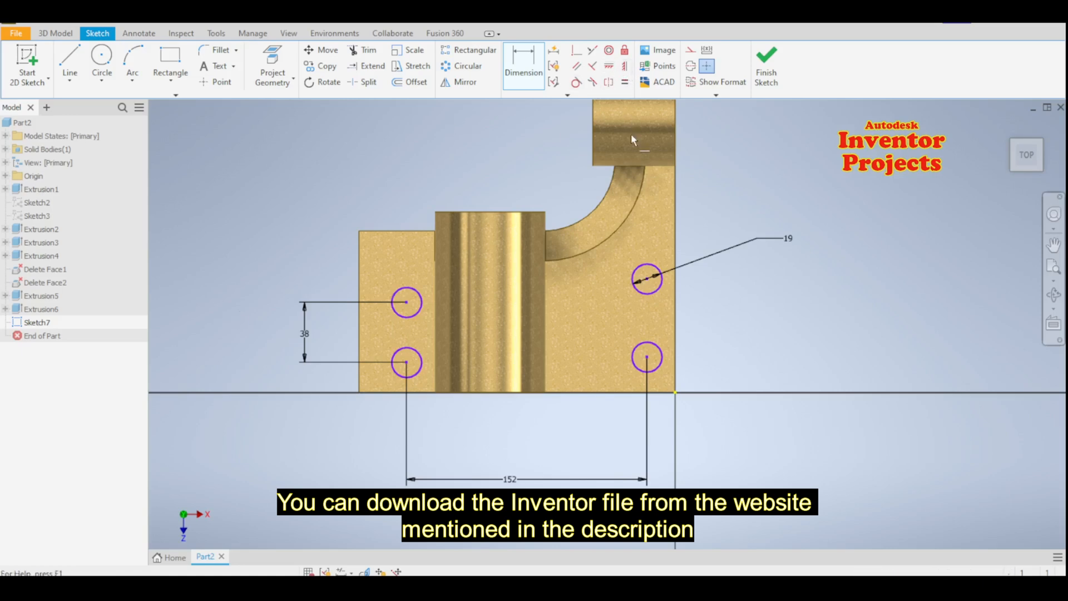
pyautogui.click(646, 280)
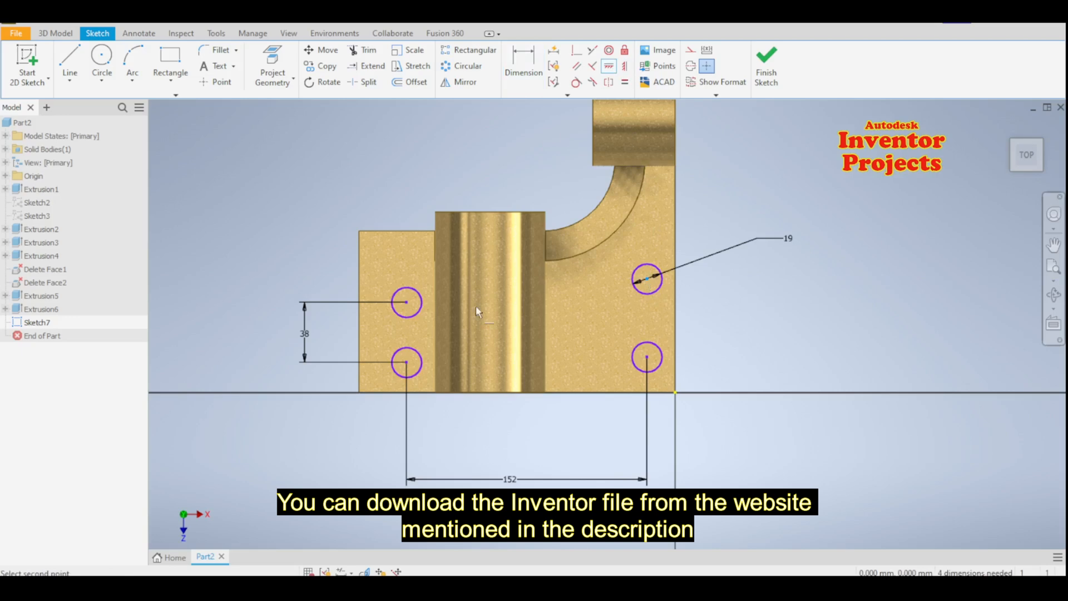
pyautogui.click(407, 305)
pyautogui.click(647, 358)
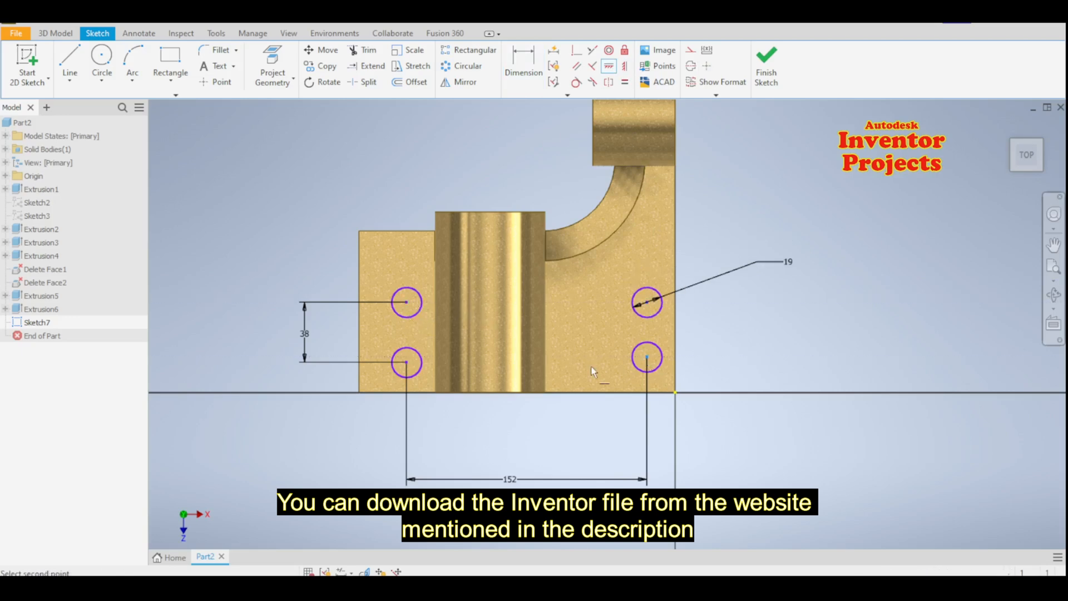
pyautogui.click(406, 362)
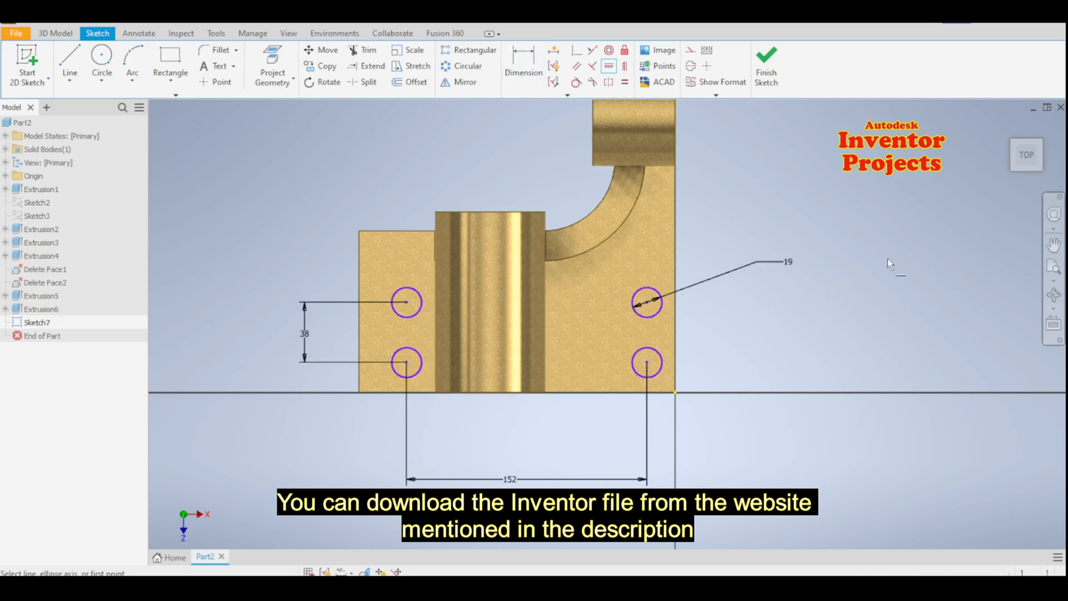
pyautogui.press('Escape')
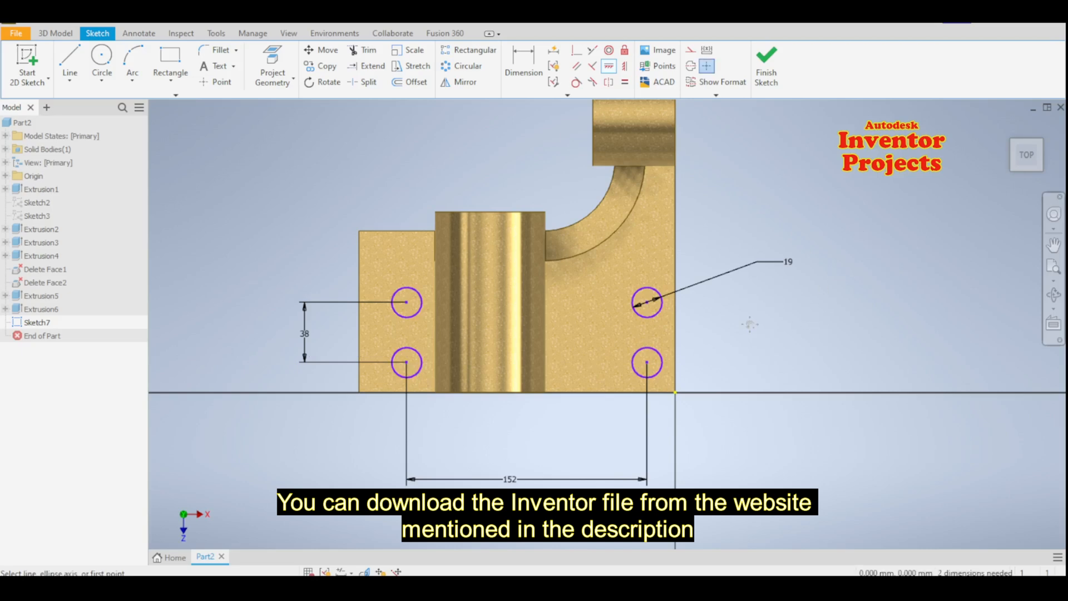
# Step: Dimension the lower left circle's centre 19 mm from the plate's left edge and finish the sketch
pyautogui.moveTo(750, 324); pyautogui.dragTo(760, 304, button='middle')
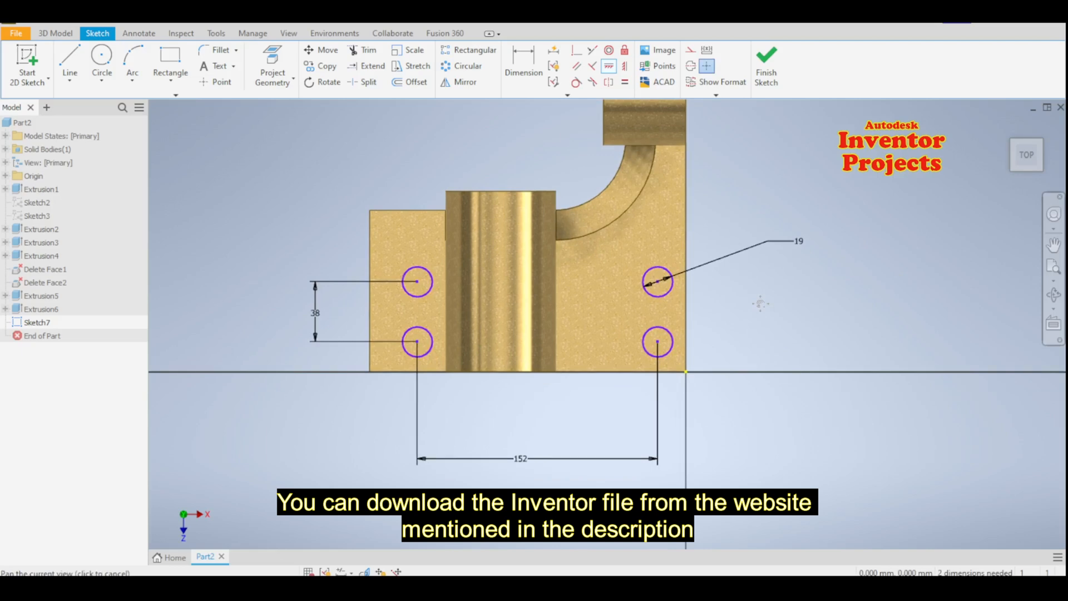
pyautogui.click(520, 71)
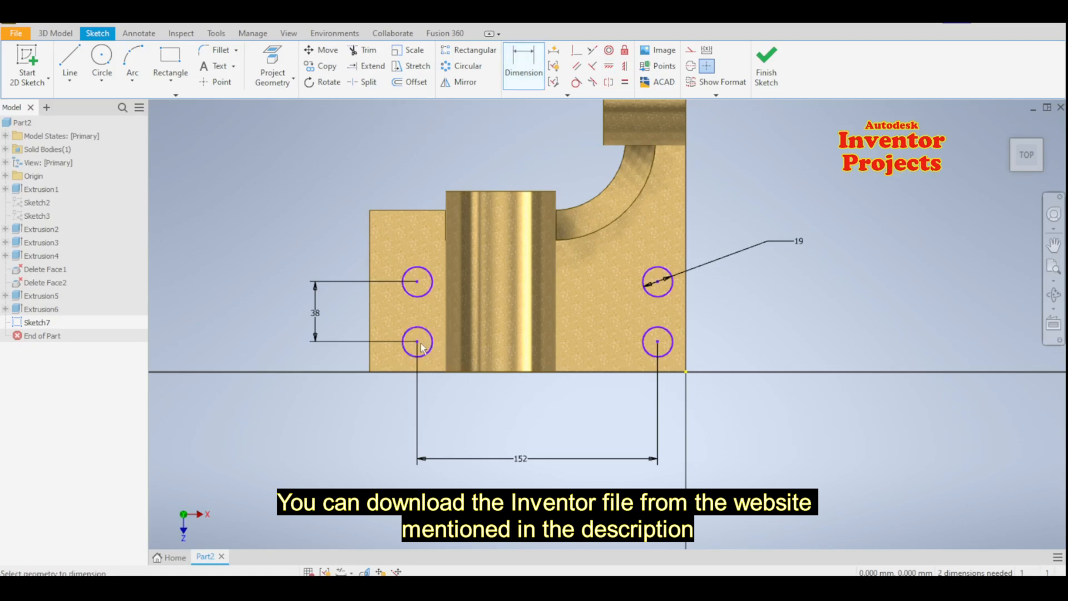
pyautogui.click(370, 363)
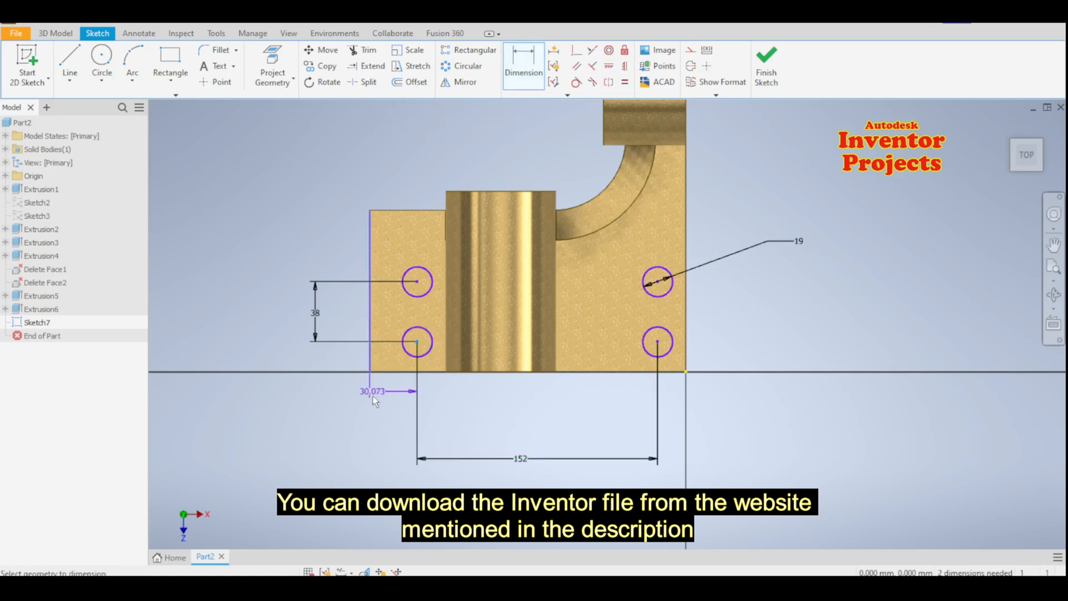
pyautogui.click(388, 419)
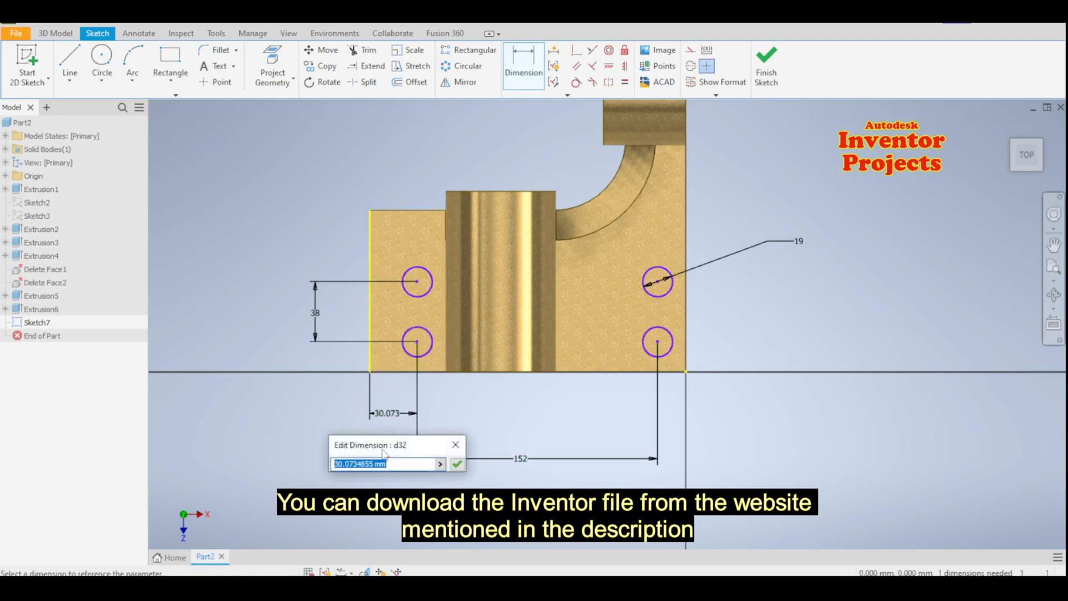
pyautogui.write('19')
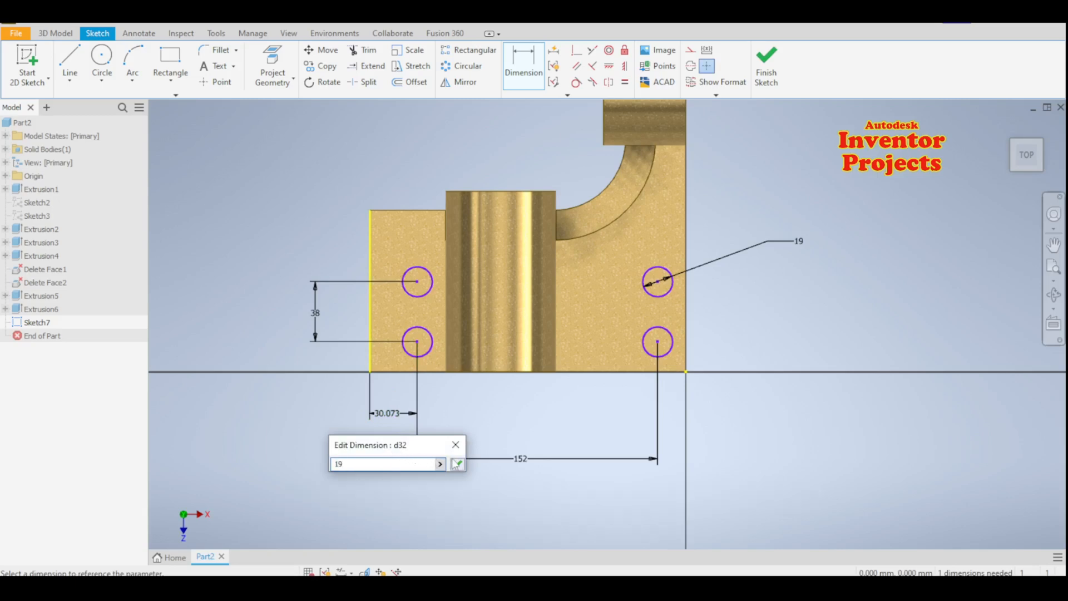
pyautogui.click(456, 463)
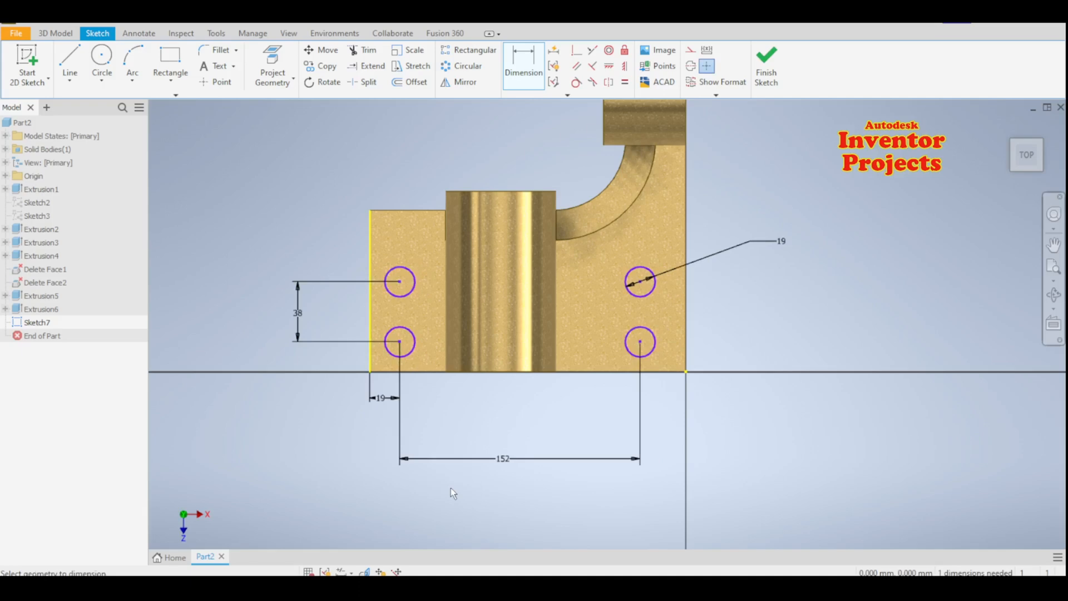
pyautogui.click(777, 69)
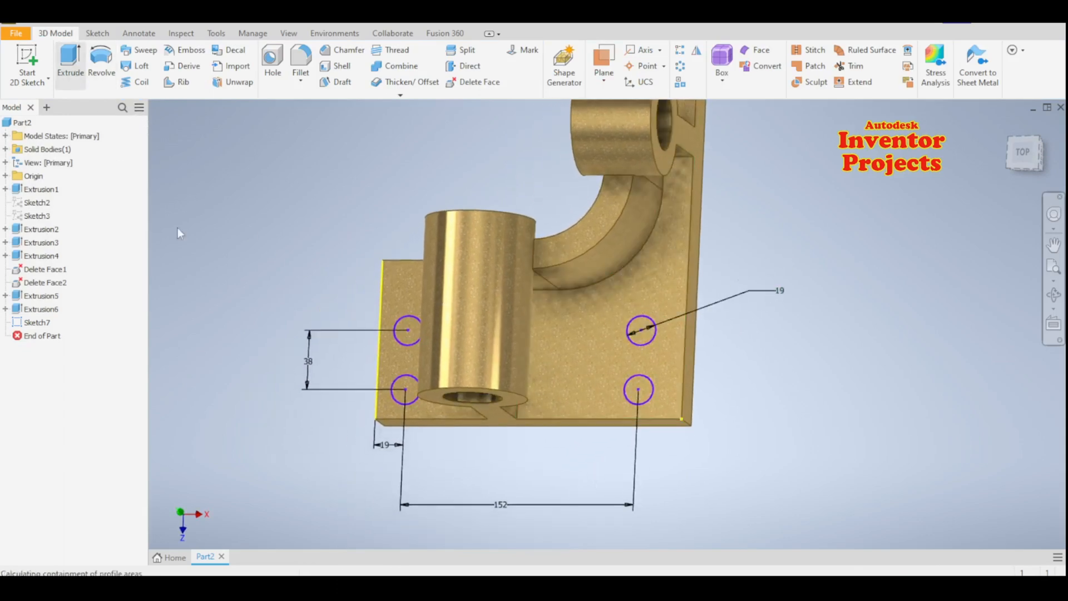
# Step: Extrude the four circles as a Through All cut to make the mounting holes in the base plate
pyautogui.click(74, 65)
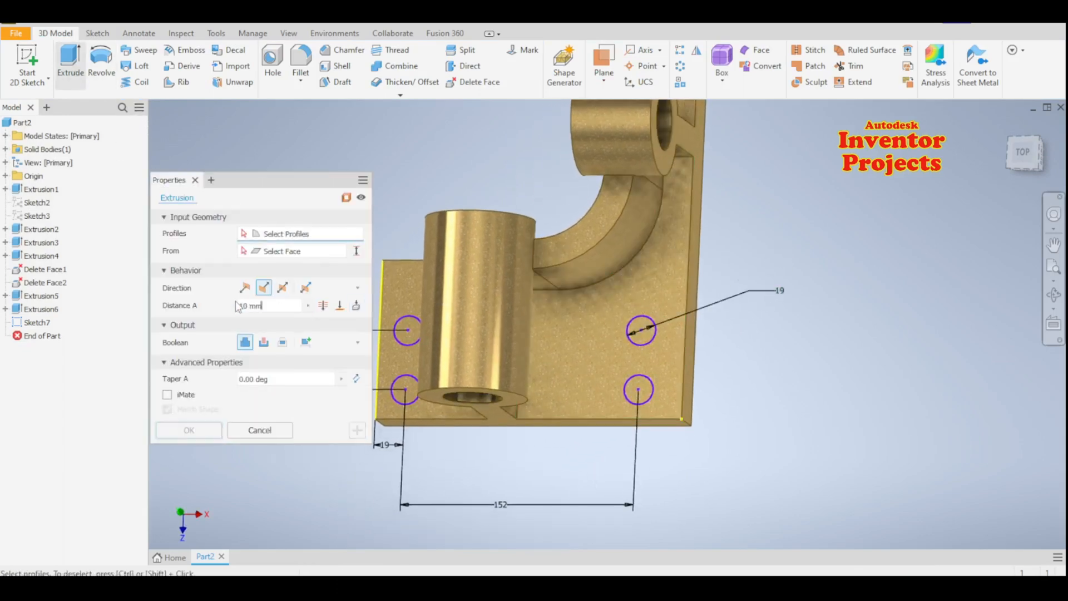
pyautogui.click(407, 387)
pyautogui.click(412, 330)
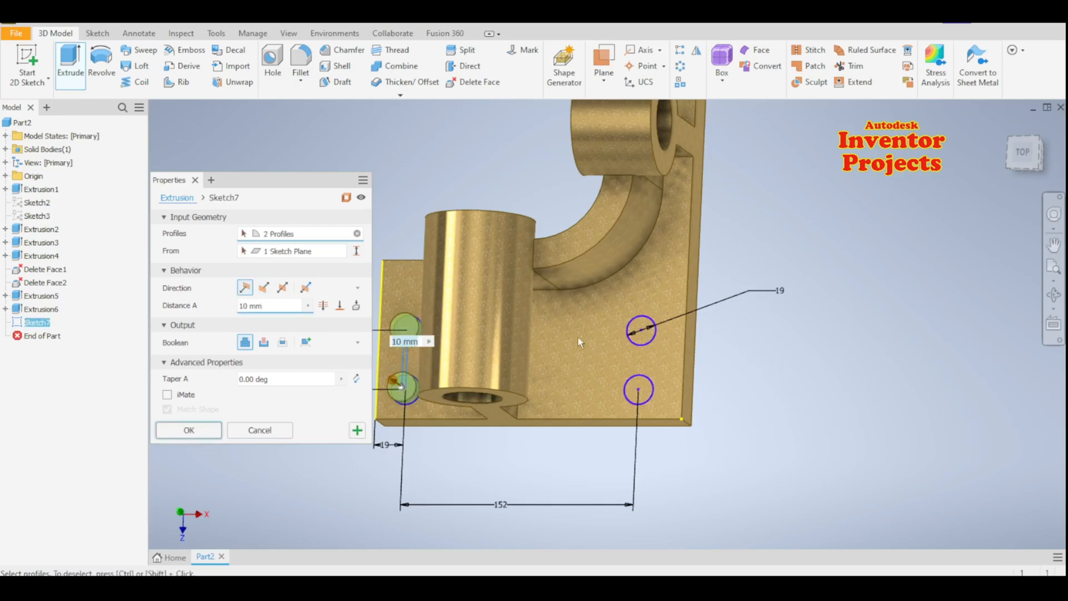
pyautogui.click(640, 330)
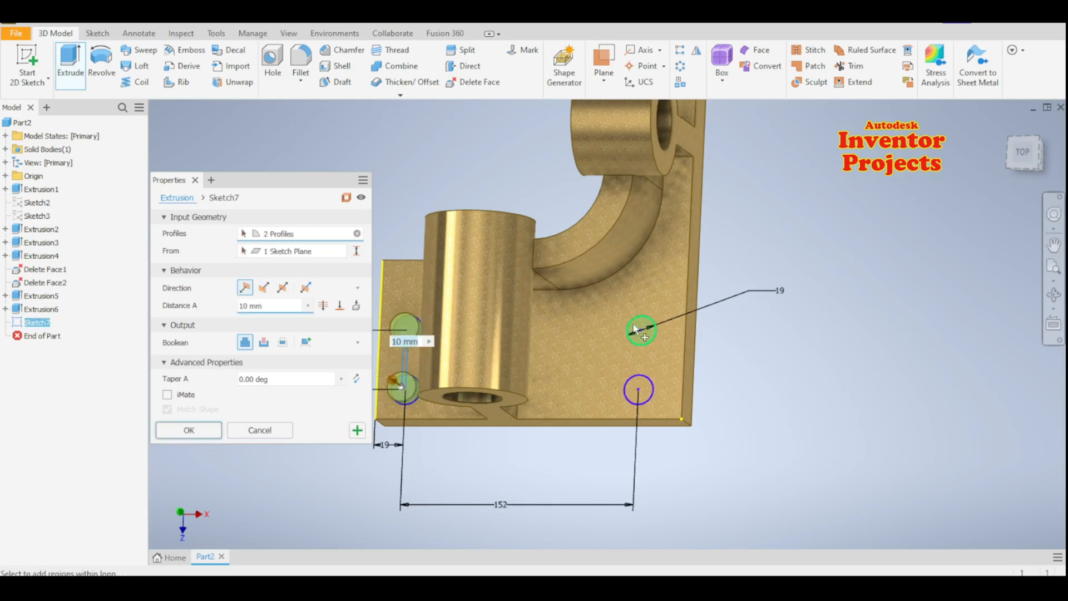
pyautogui.click(638, 385)
pyautogui.click(266, 346)
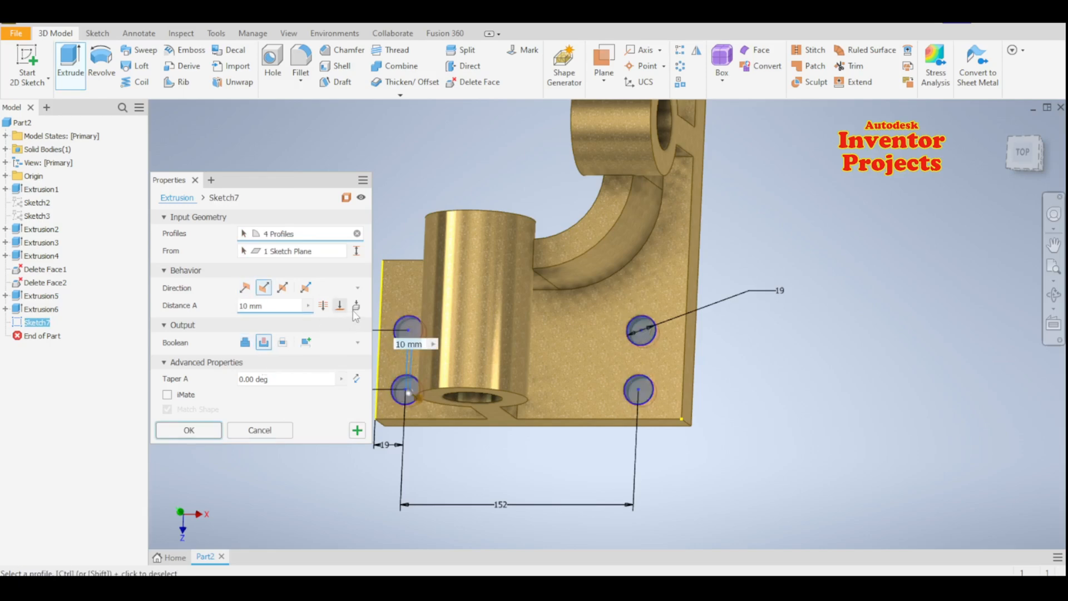
pyautogui.click(323, 305)
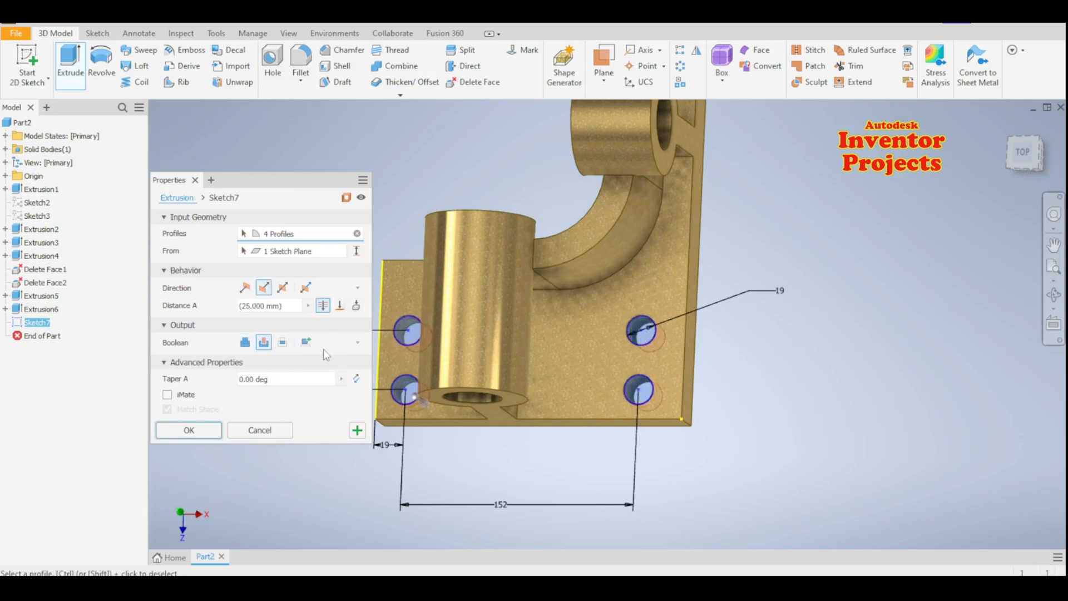
pyautogui.click(189, 432)
# Step: Start a 2 mm fillet on the curved wall's base and top edges and the long boss rib's base and corner edges
pyautogui.moveTo(756, 394)
pyautogui.keyDown('shift'); pyautogui.mouseDown(button='middle')
pyautogui.moveTo(851, 334)
pyautogui.moveTo(842, 365)
pyautogui.moveTo(732, 365)
pyautogui.moveTo(648, 349)
pyautogui.moveTo(584, 360)
pyautogui.moveTo(586, 409)
pyautogui.moveTo(694, 418)
pyautogui.moveTo(640, 420)
pyautogui.mouseUp(button='middle'); pyautogui.keyUp('shift')
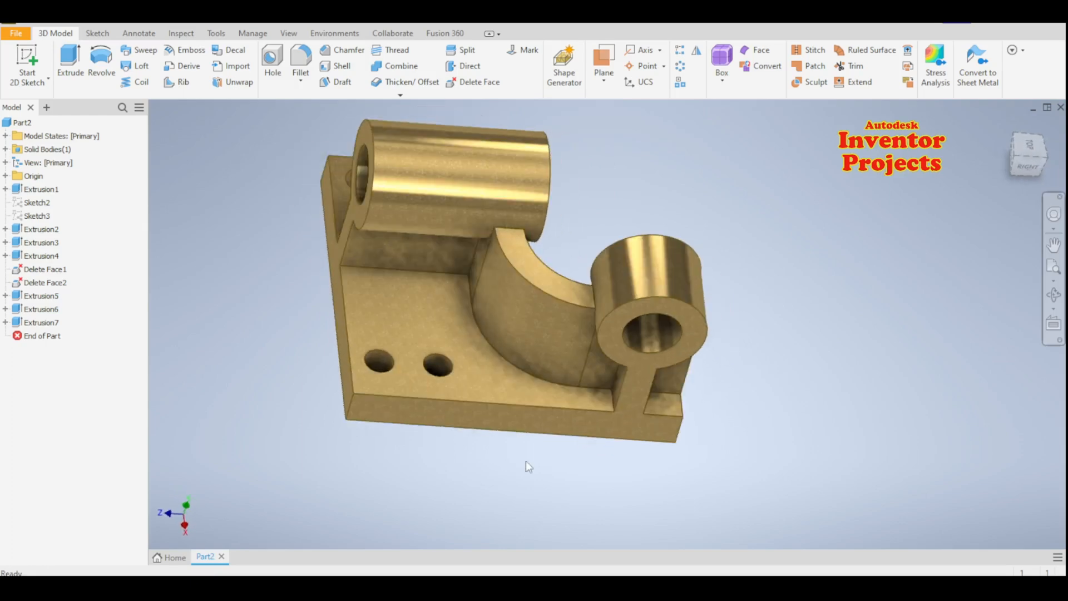
pyautogui.moveTo(525, 461)
pyautogui.mouseDown(button='middle')
pyautogui.moveTo(605, 507)
pyautogui.moveTo(589, 496)
pyautogui.mouseUp(button='middle')
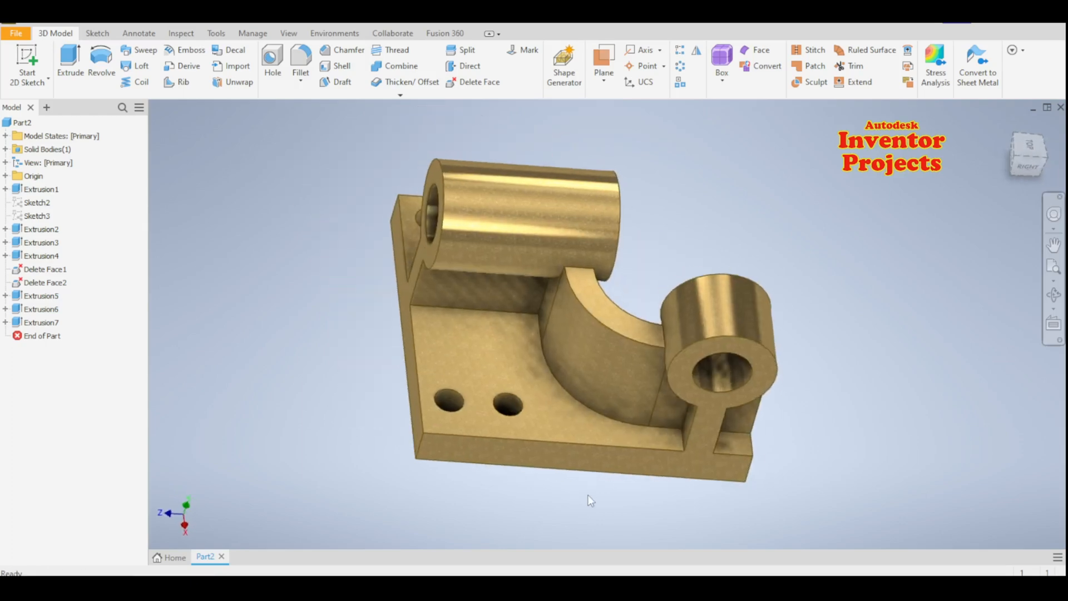
pyautogui.click(297, 62)
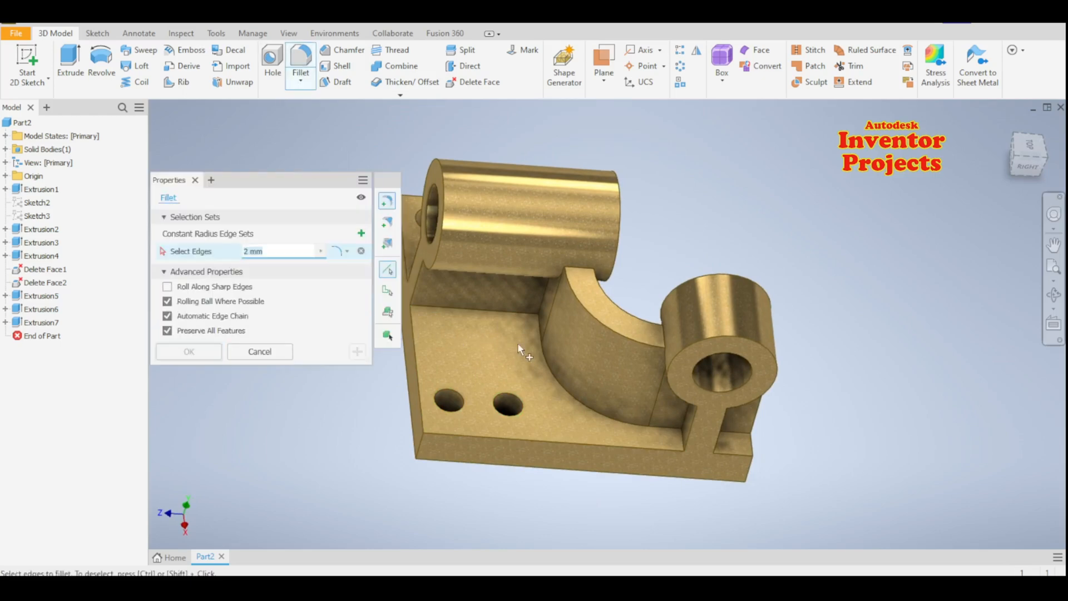
pyautogui.click(550, 366)
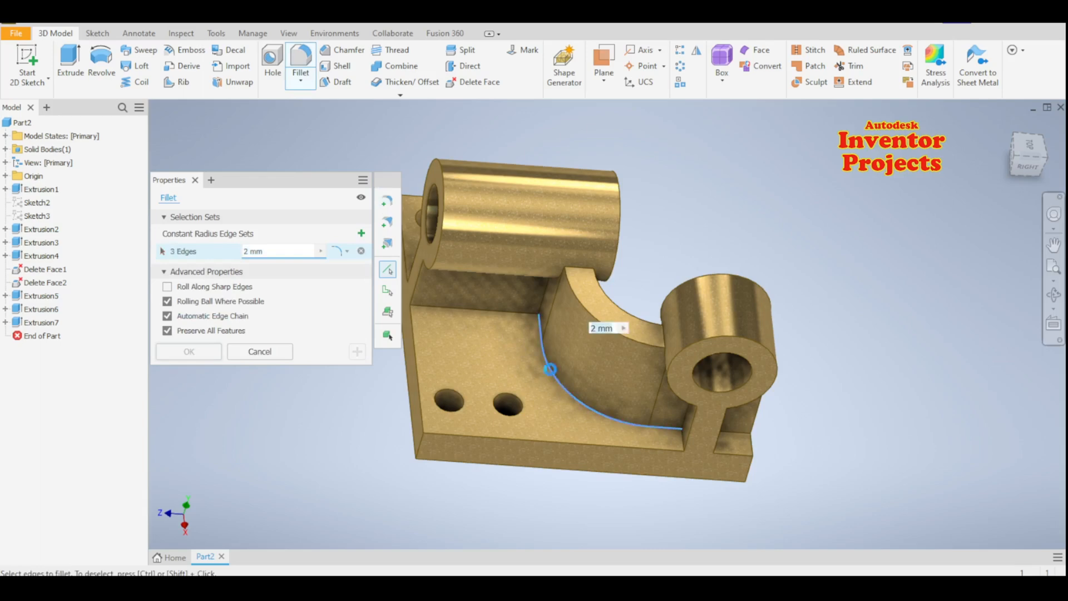
pyautogui.click(518, 315)
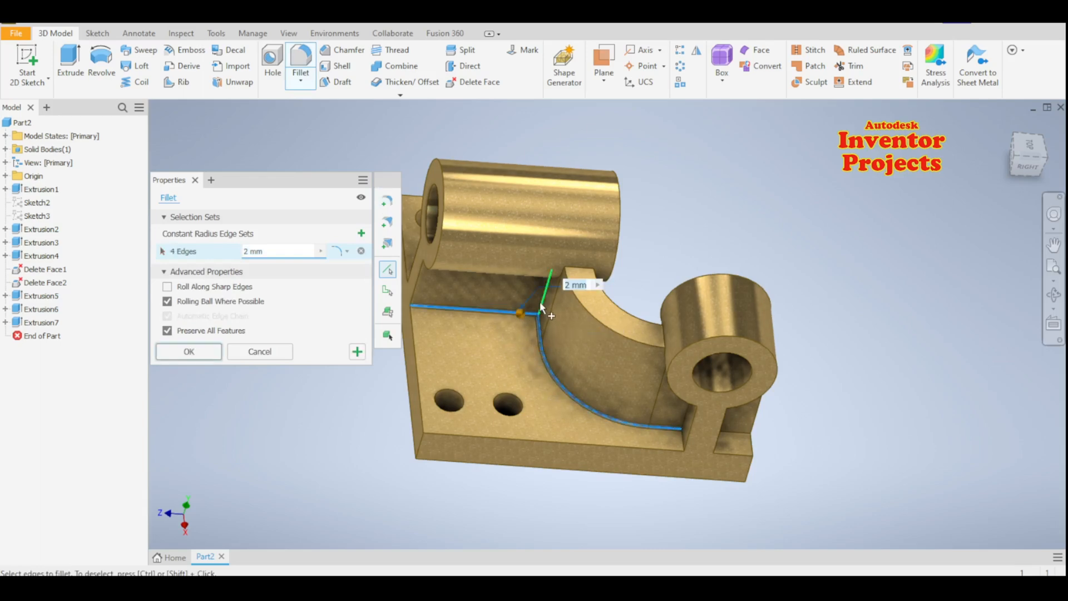
pyautogui.click(540, 301)
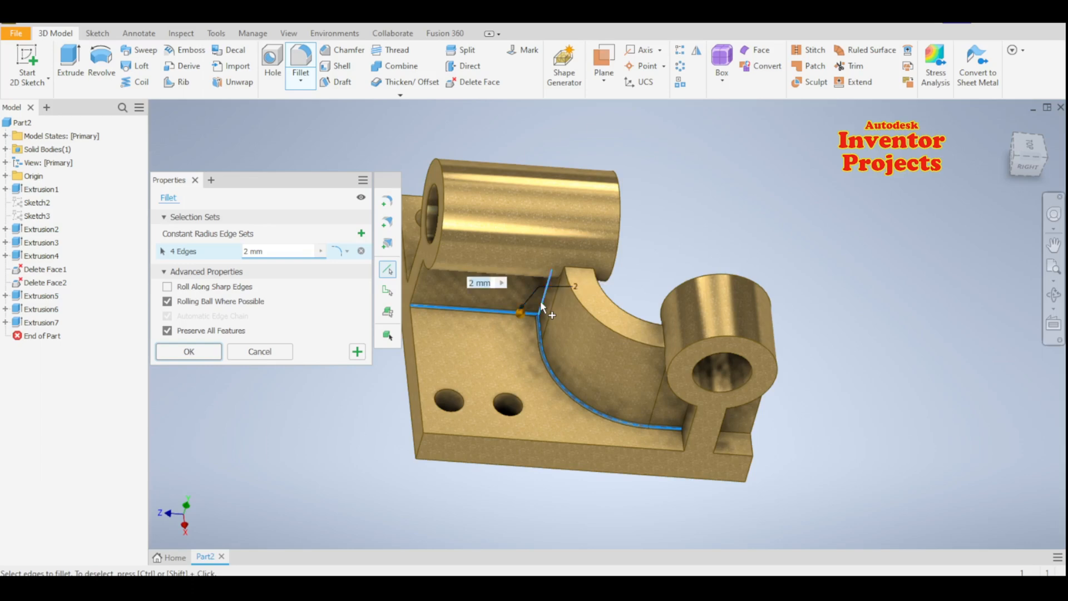
pyautogui.click(578, 305)
pyautogui.click(611, 302)
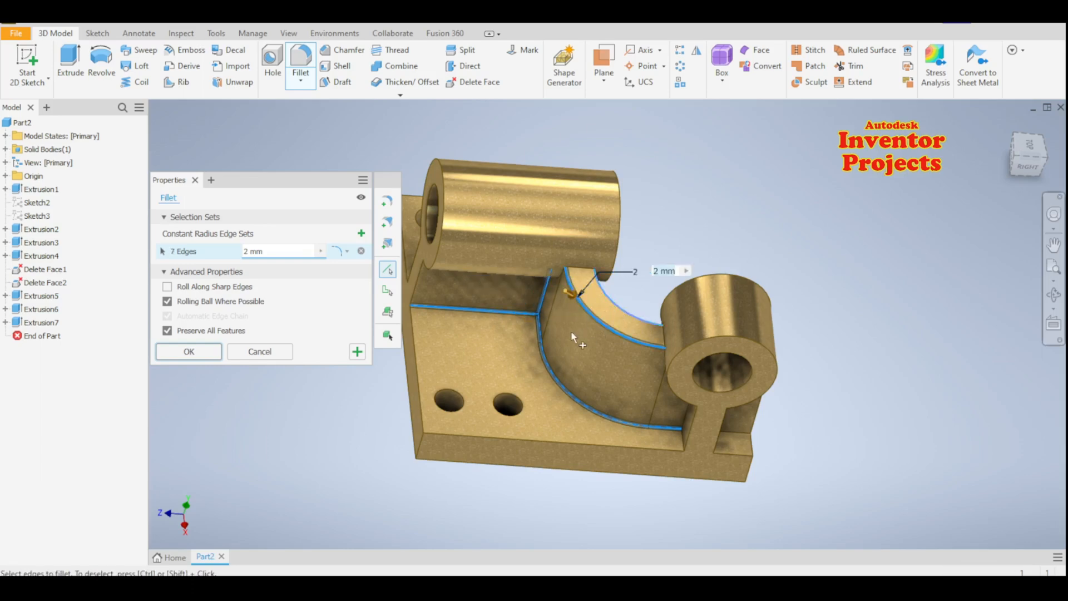
# Step: Include the bore and outer rim edges at both ends of the short and long bosses in the 2 mm fillet
pyautogui.click(698, 380)
pyautogui.click(710, 338)
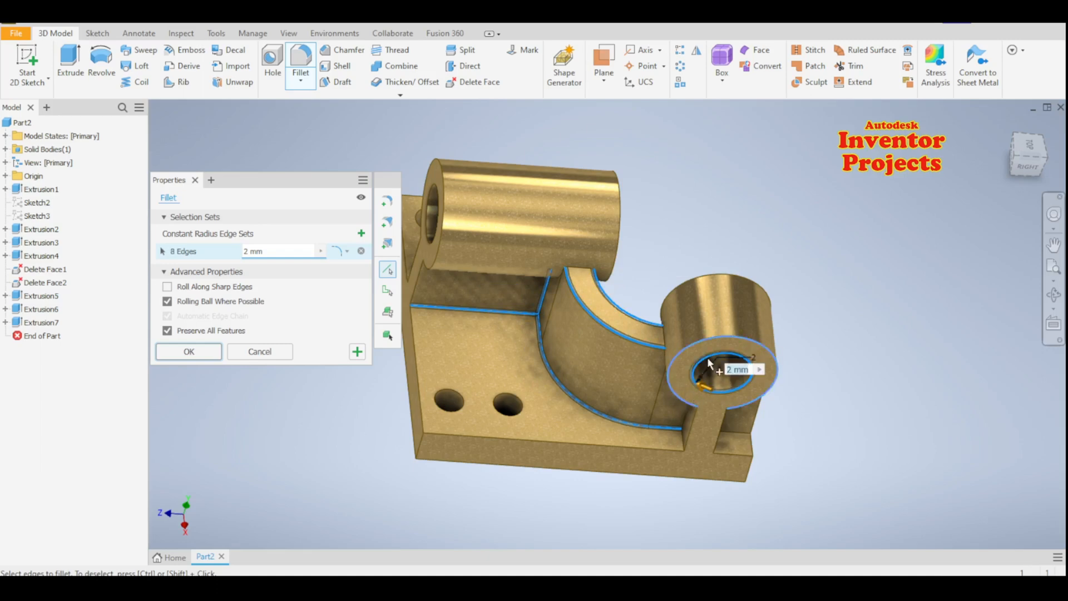
pyautogui.click(721, 273)
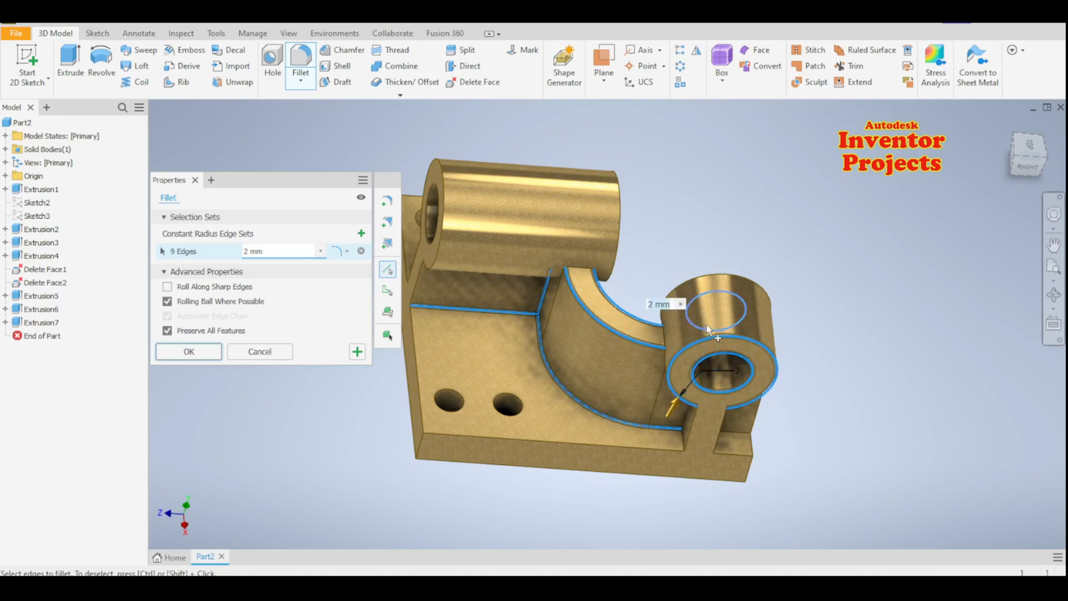
pyautogui.click(724, 276)
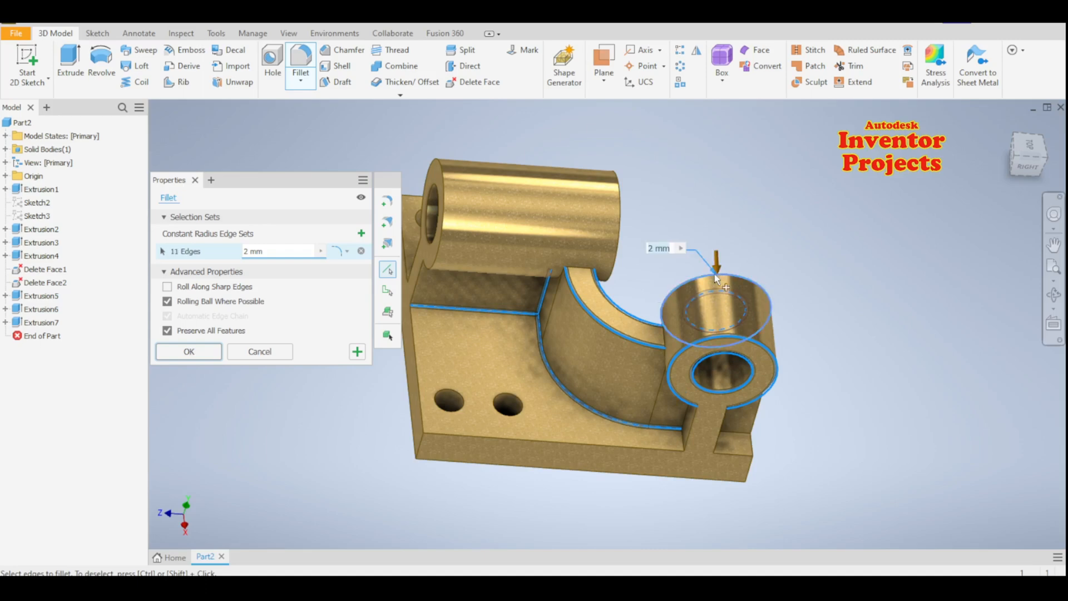
pyautogui.click(611, 238)
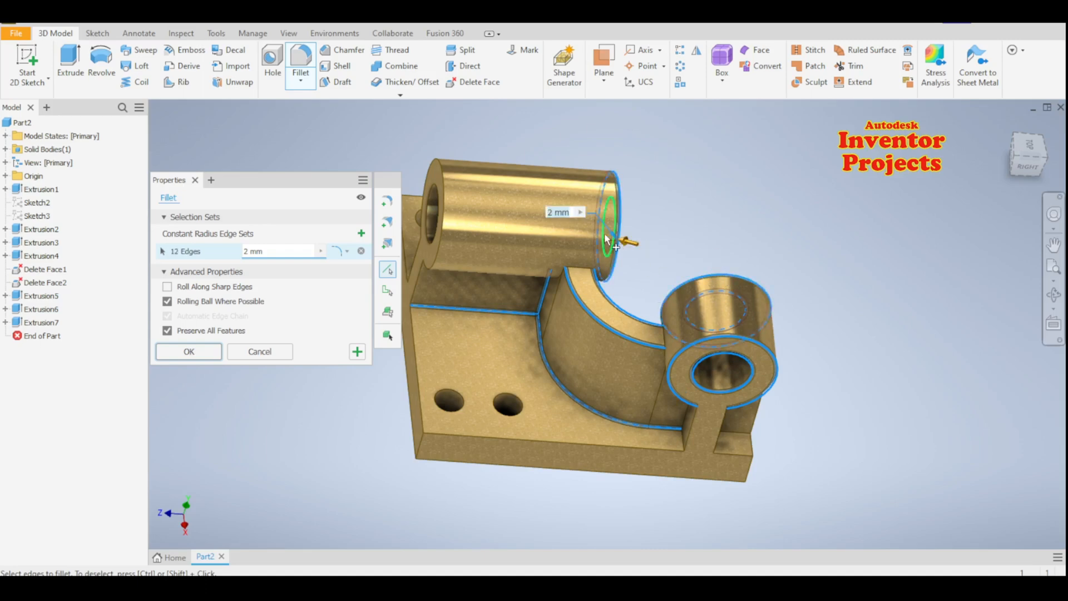
pyautogui.click(605, 235)
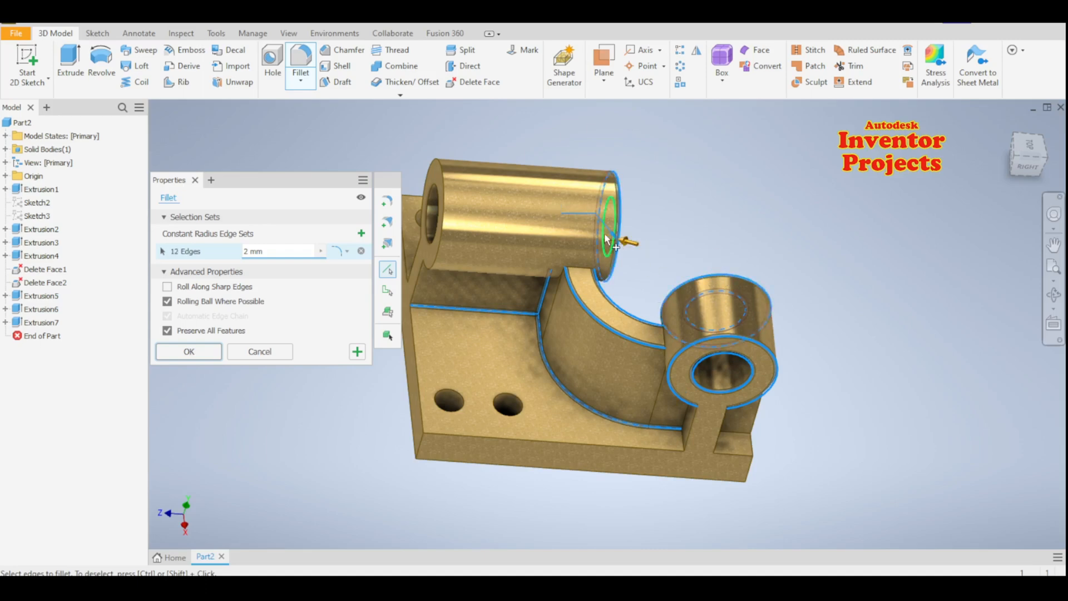
pyautogui.click(440, 235)
pyautogui.click(436, 229)
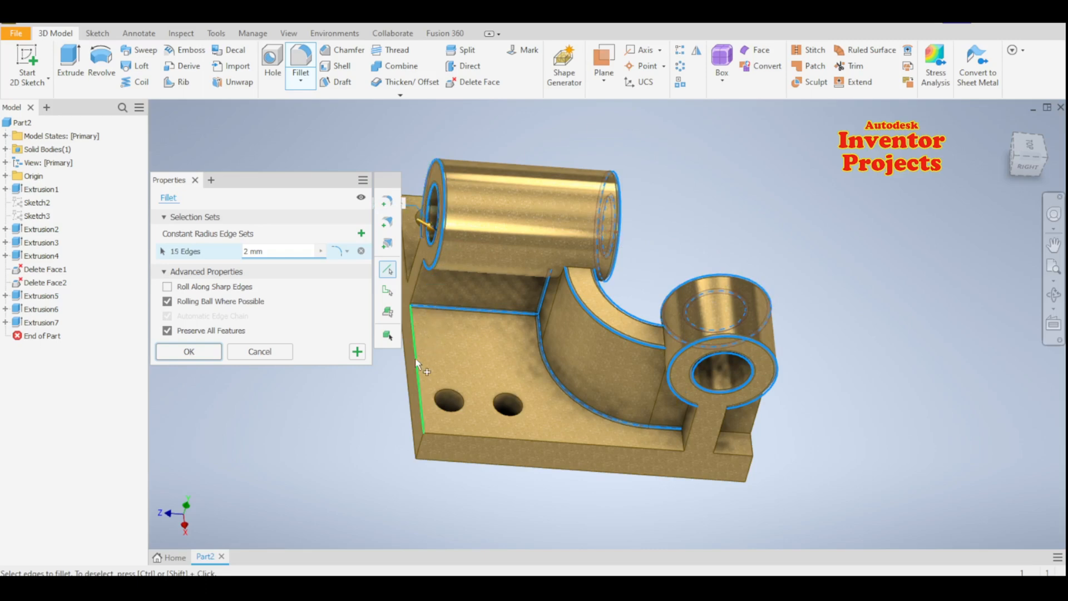
# Step: Add the upper and lower rims of the two mounting holes beside the curved wall to the fillet selection
pyautogui.click(444, 414)
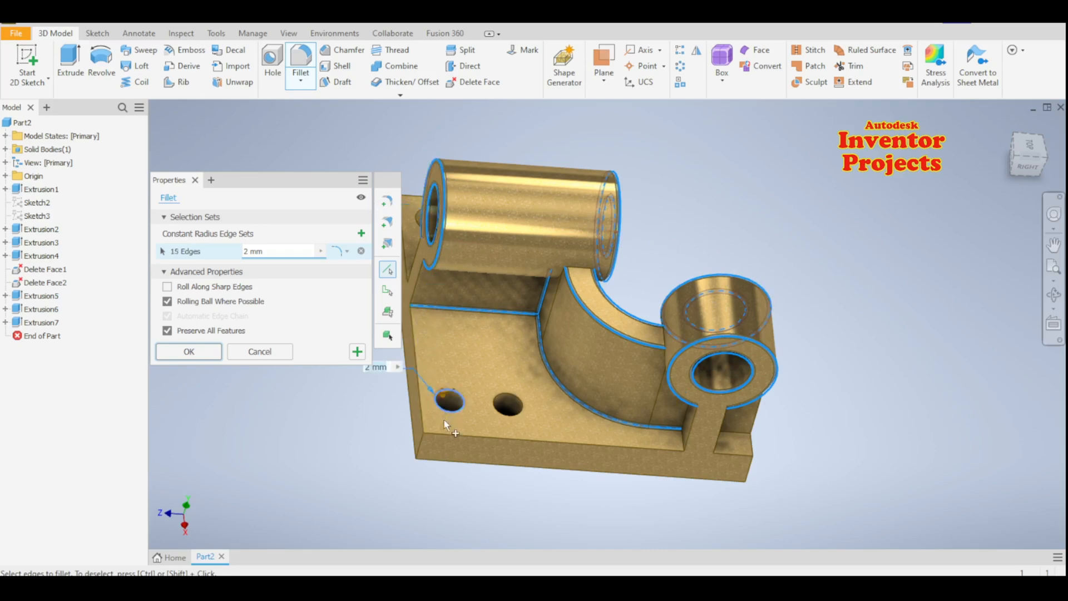
pyautogui.click(508, 415)
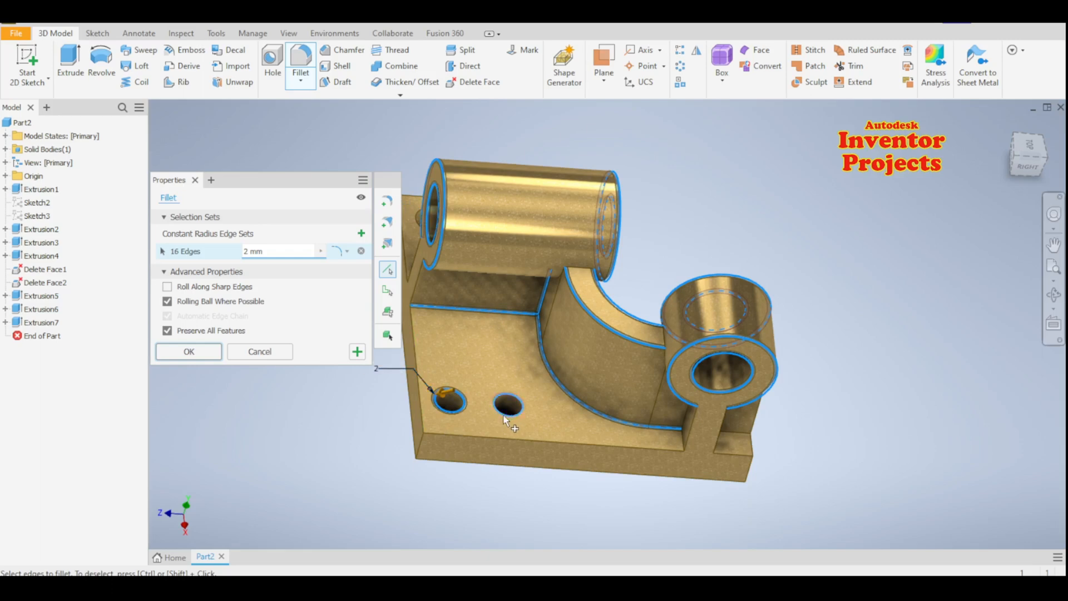
pyautogui.click(454, 428)
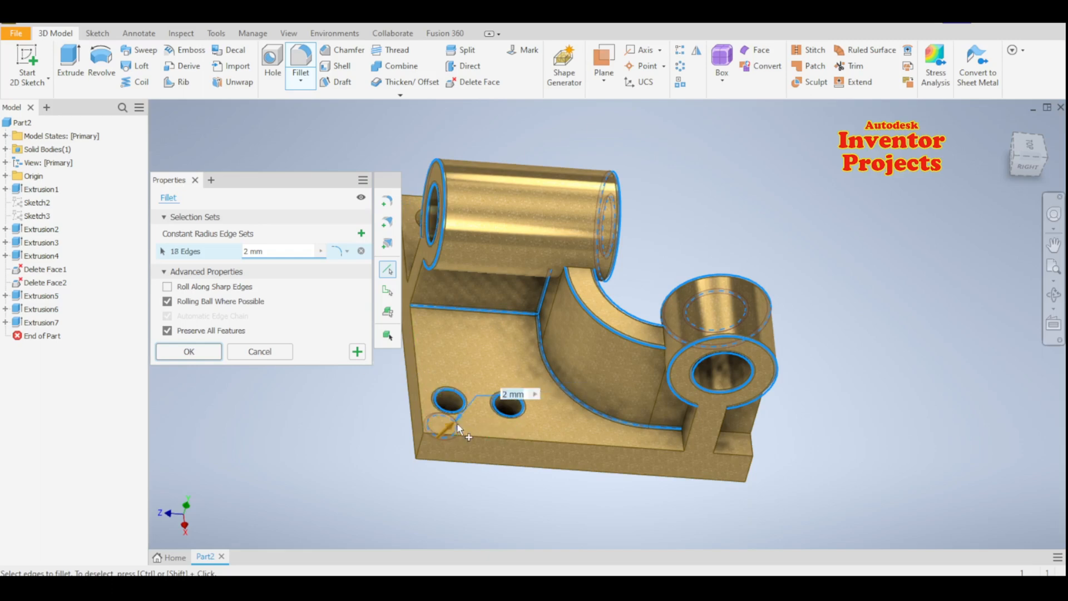
pyautogui.click(499, 426)
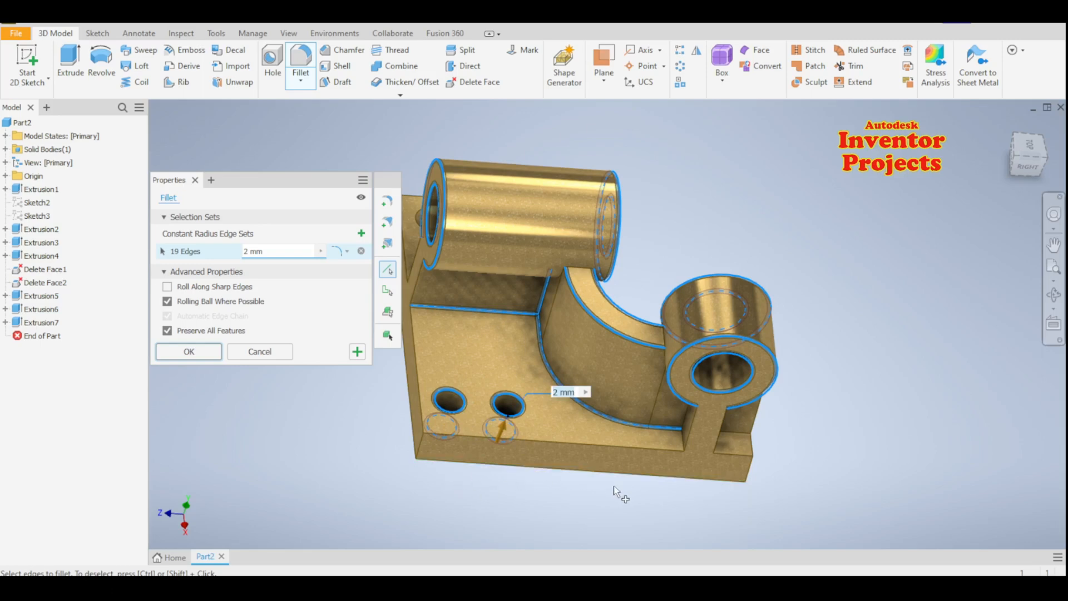
# Step: Add the upper and lower rims of the two mounting holes on the long boss's other side to the fillet selection
pyautogui.keyDown('shift'); pyautogui.moveTo(543, 482); pyautogui.dragTo(628, 529, button='middle'); pyautogui.keyUp('shift')
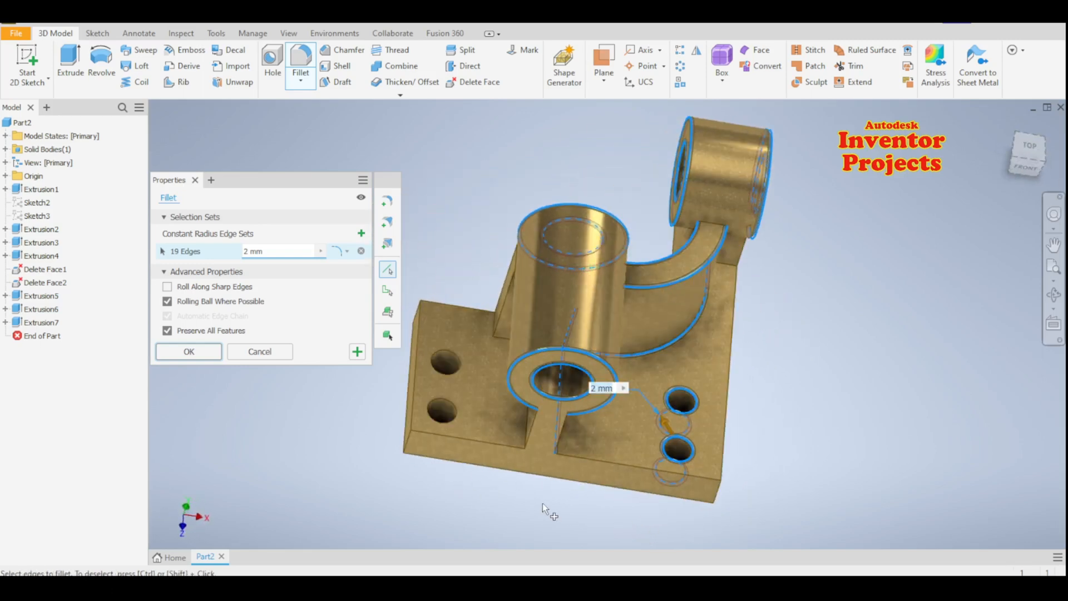
pyautogui.moveTo(658, 493); pyautogui.dragTo(849, 489, button='middle')
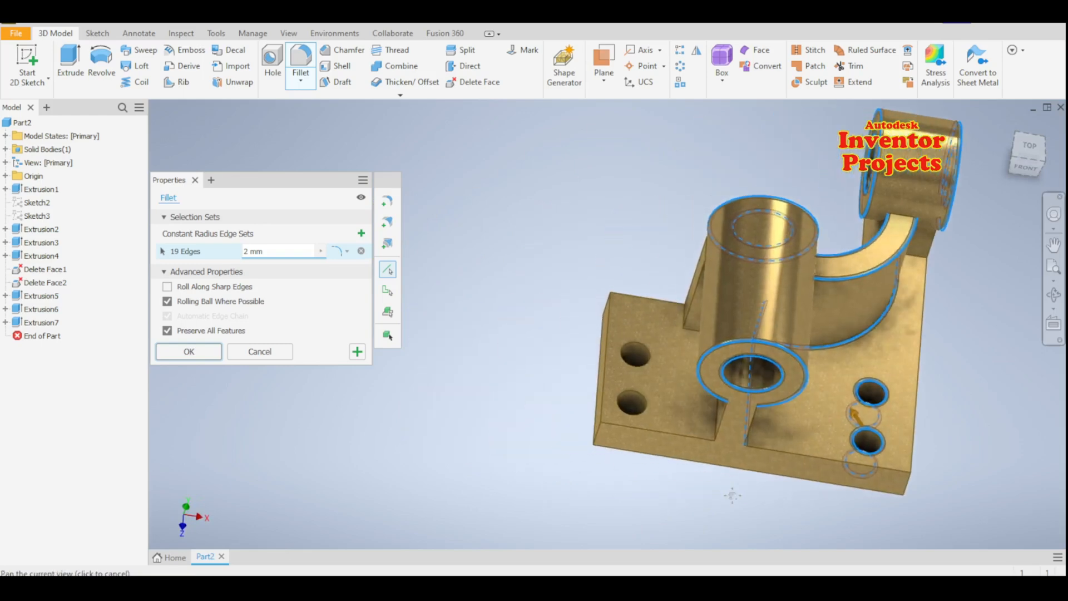
pyautogui.click(645, 409)
pyautogui.click(644, 366)
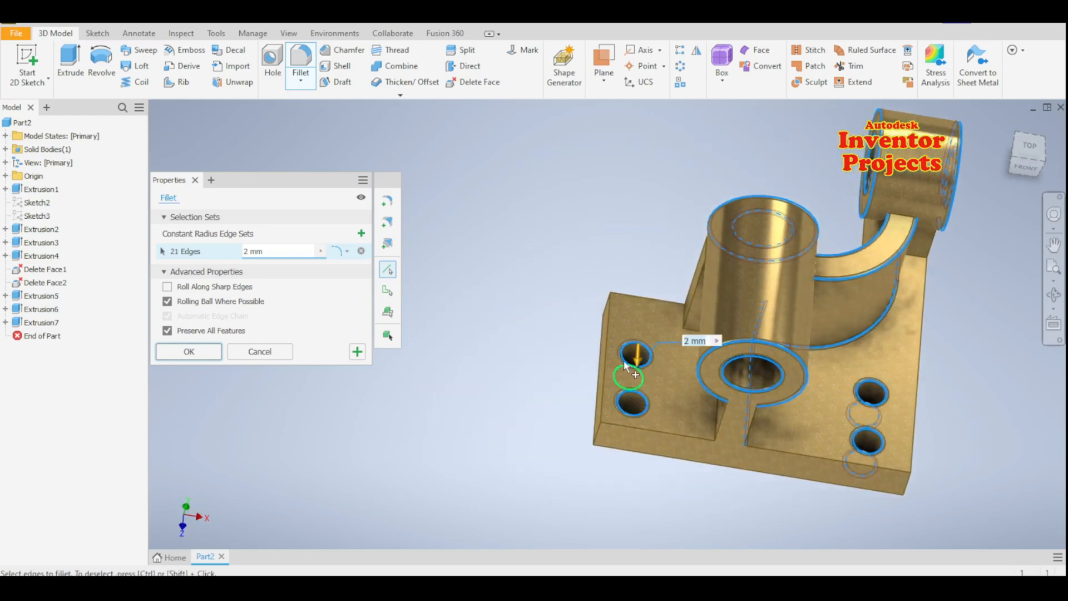
pyautogui.click(617, 366)
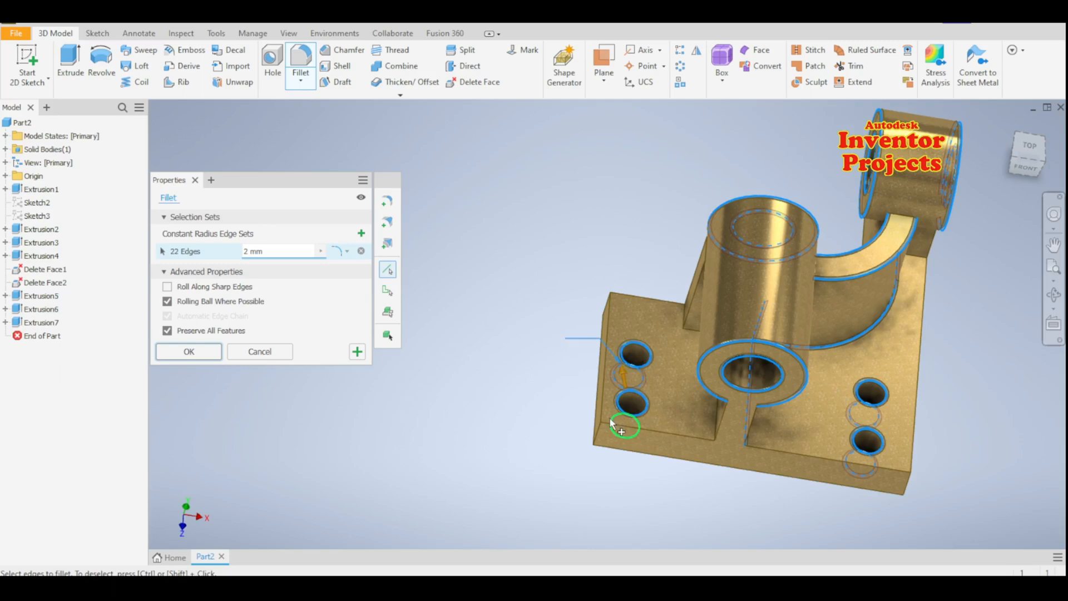
pyautogui.click(611, 422)
# Step: Select the corner and base edges behind the long boss's rib and along the curved wall's rear side for filleting
pyautogui.keyDown('shift'); pyautogui.moveTo(558, 467); pyautogui.dragTo(653, 438, button='middle'); pyautogui.keyUp('shift')
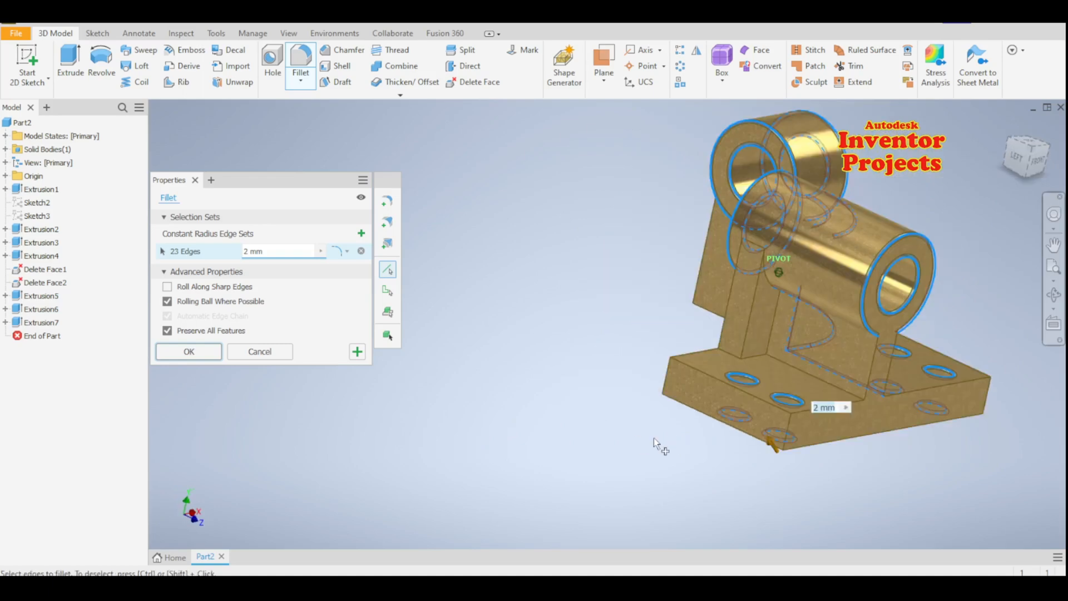
pyautogui.click(773, 313)
pyautogui.click(794, 365)
pyautogui.click(749, 358)
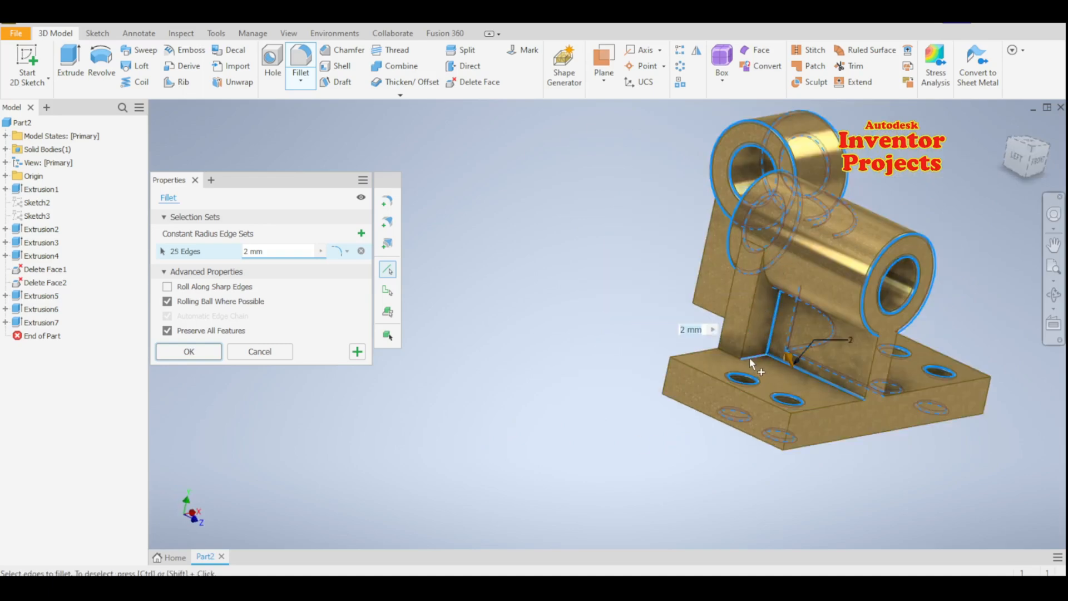
pyautogui.click(731, 354)
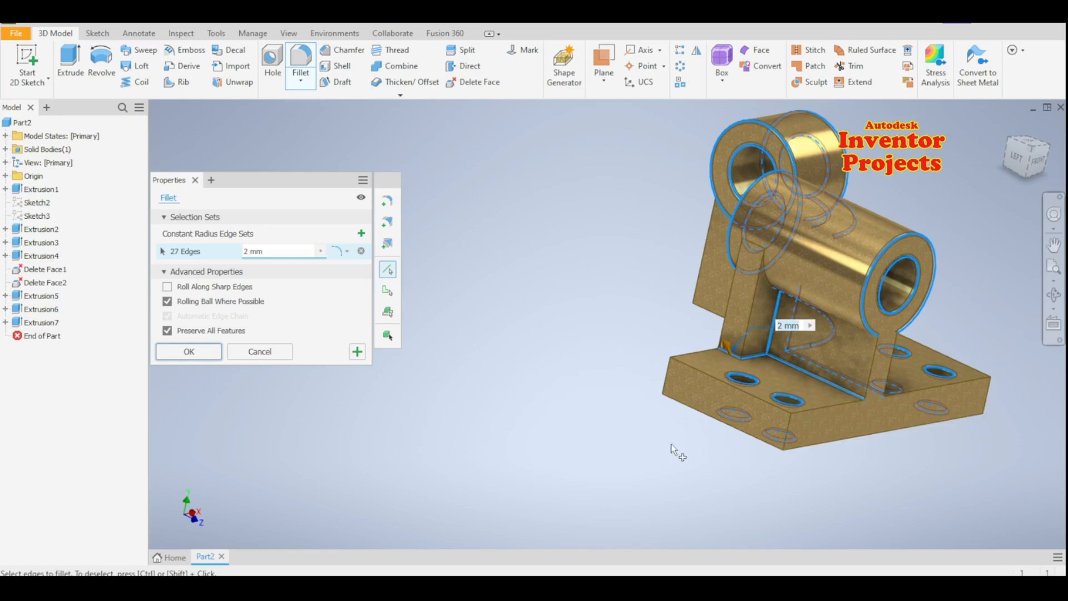
# Step: Add the remaining base and corner edges around the short boss's rib and apply the 2 mm fillet to all selected edges
pyautogui.moveTo(707, 436)
pyautogui.keyDown('shift'); pyautogui.mouseDown(button='middle')
pyautogui.moveTo(763, 453)
pyautogui.moveTo(723, 305)
pyautogui.mouseUp(button='middle'); pyautogui.keyUp('shift')
pyautogui.keyDown('shift'); pyautogui.moveTo(658, 417); pyautogui.dragTo(752, 374, button='middle'); pyautogui.keyUp('shift')
pyautogui.click(747, 358)
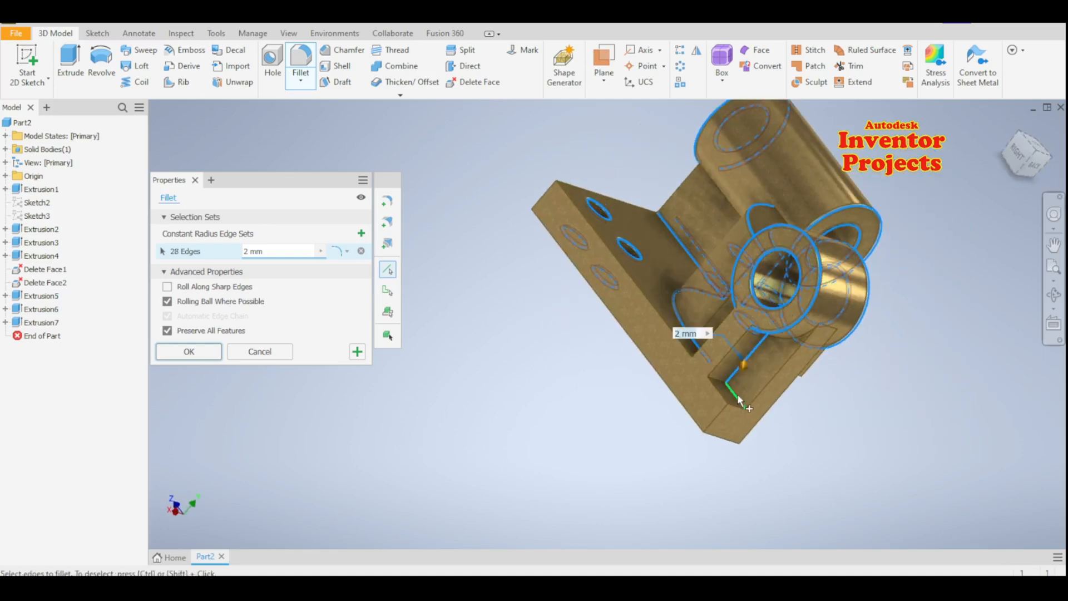
pyautogui.click(722, 390)
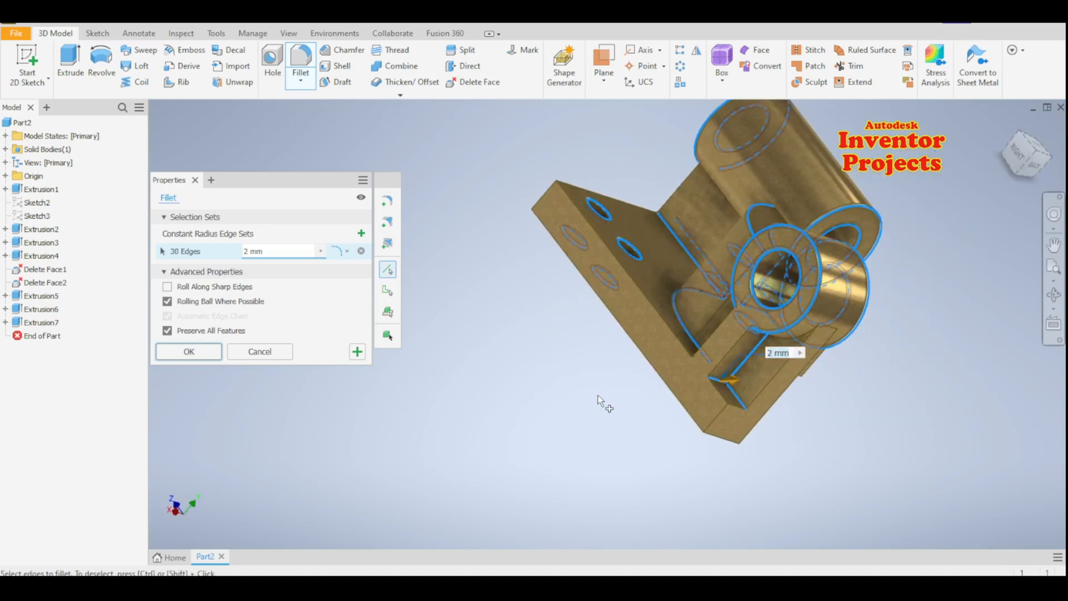
pyautogui.moveTo(598, 400)
pyautogui.keyDown('shift'); pyautogui.mouseDown(button='middle')
pyautogui.moveTo(632, 401)
pyautogui.moveTo(677, 424)
pyautogui.moveTo(610, 439)
pyautogui.mouseUp(button='middle'); pyautogui.keyUp('shift')
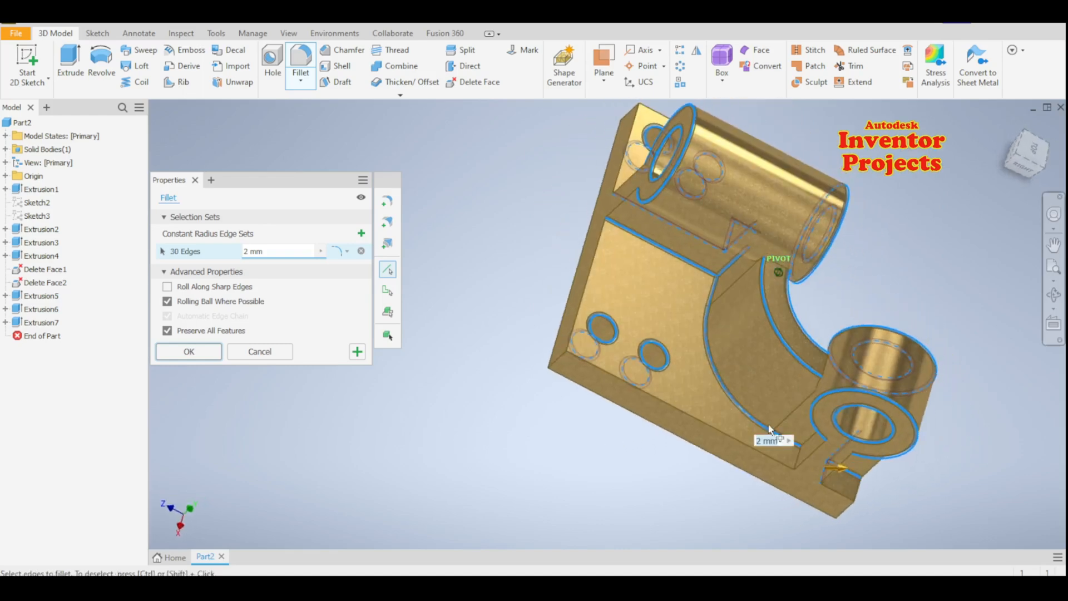
pyautogui.click(801, 446)
pyautogui.keyDown('shift'); pyautogui.moveTo(683, 476); pyautogui.dragTo(364, 442, button='middle'); pyautogui.keyUp('shift')
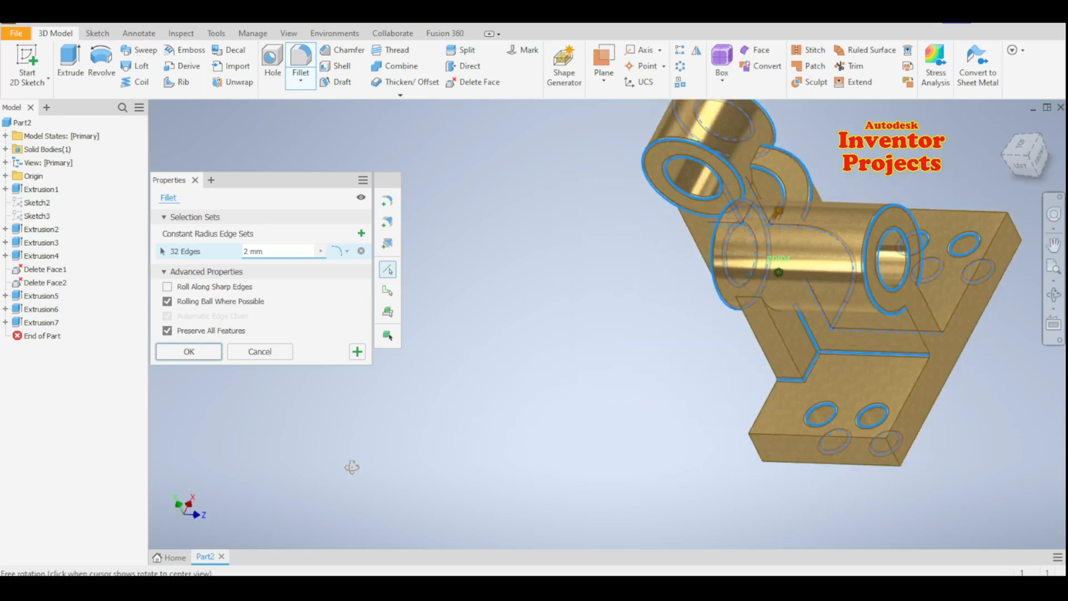
pyautogui.click(192, 353)
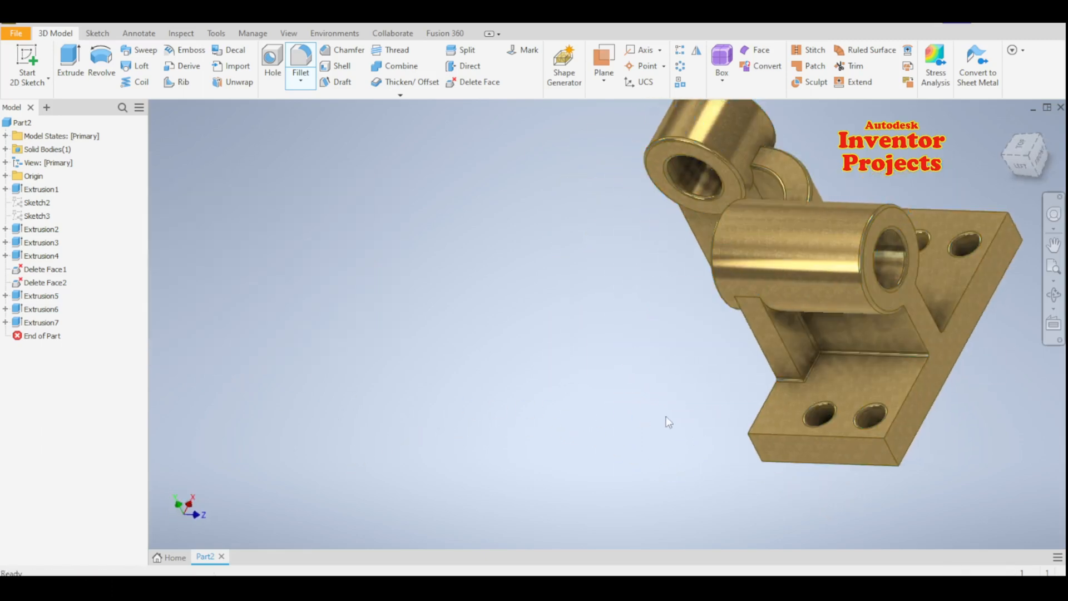
# Step: Inspect the filleted bracket and restore its home isometric view
pyautogui.moveTo(683, 418); pyautogui.dragTo(496, 426, button='middle')
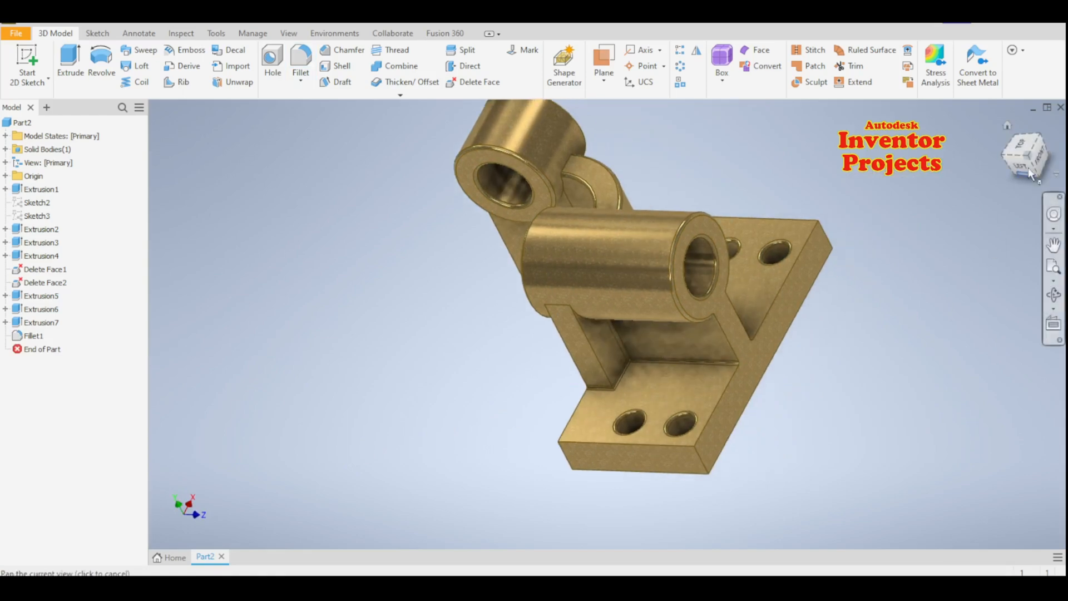
pyautogui.click(1008, 127)
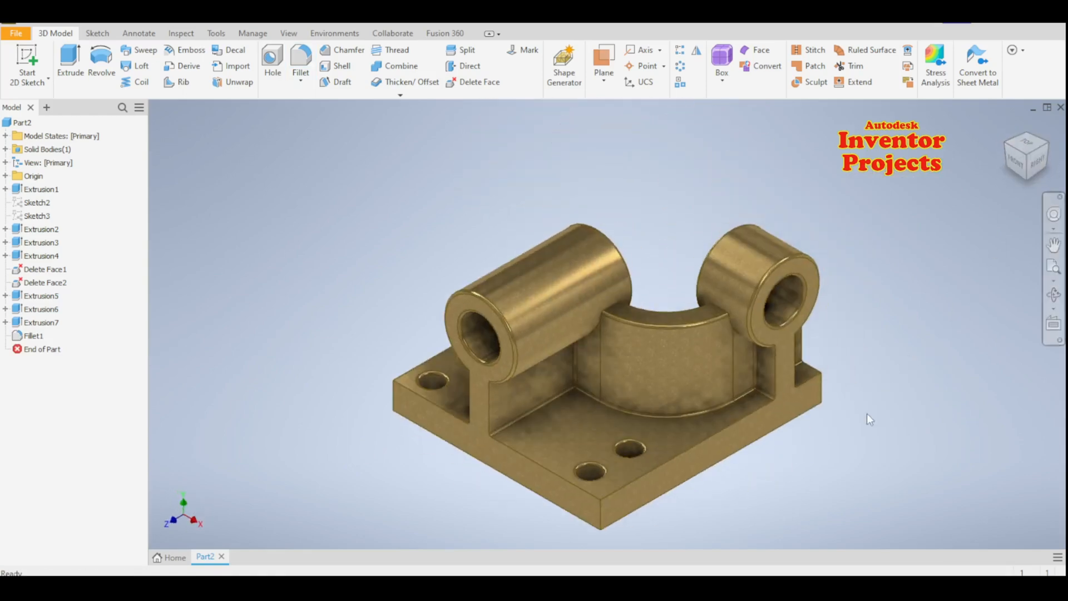
pyautogui.moveTo(869, 418)
pyautogui.keyDown('shift'); pyautogui.mouseDown(button='middle')
pyautogui.moveTo(812, 374)
pyautogui.moveTo(837, 395)
pyautogui.moveTo(920, 395)
pyautogui.moveTo(786, 400)
pyautogui.moveTo(725, 376)
pyautogui.moveTo(677, 374)
pyautogui.moveTo(593, 410)
pyautogui.moveTo(549, 408)
pyautogui.moveTo(474, 358)
pyautogui.moveTo(496, 401)
pyautogui.moveTo(601, 415)
pyautogui.moveTo(713, 398)
pyautogui.moveTo(818, 412)
pyautogui.moveTo(820, 425)
pyautogui.moveTo(795, 429)
pyautogui.mouseUp(button='middle'); pyautogui.keyUp('shift')
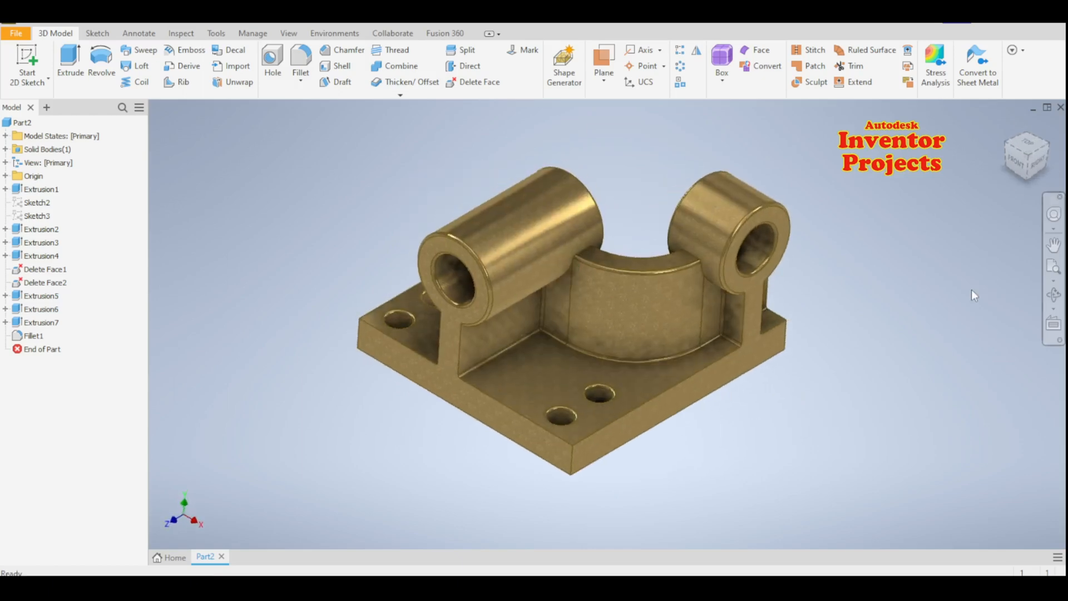
pyautogui.click(1013, 130)
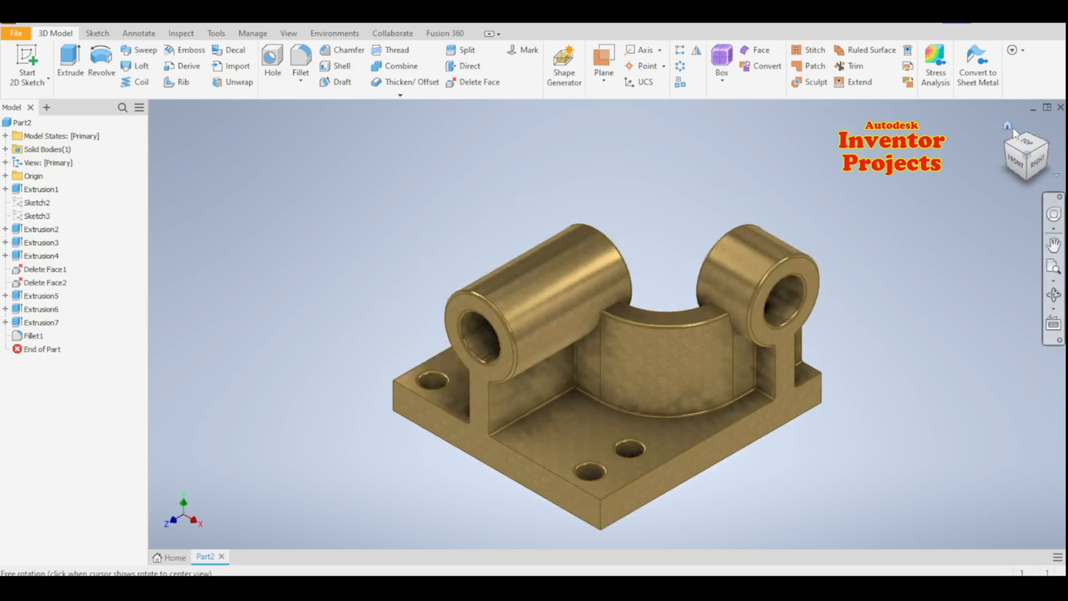